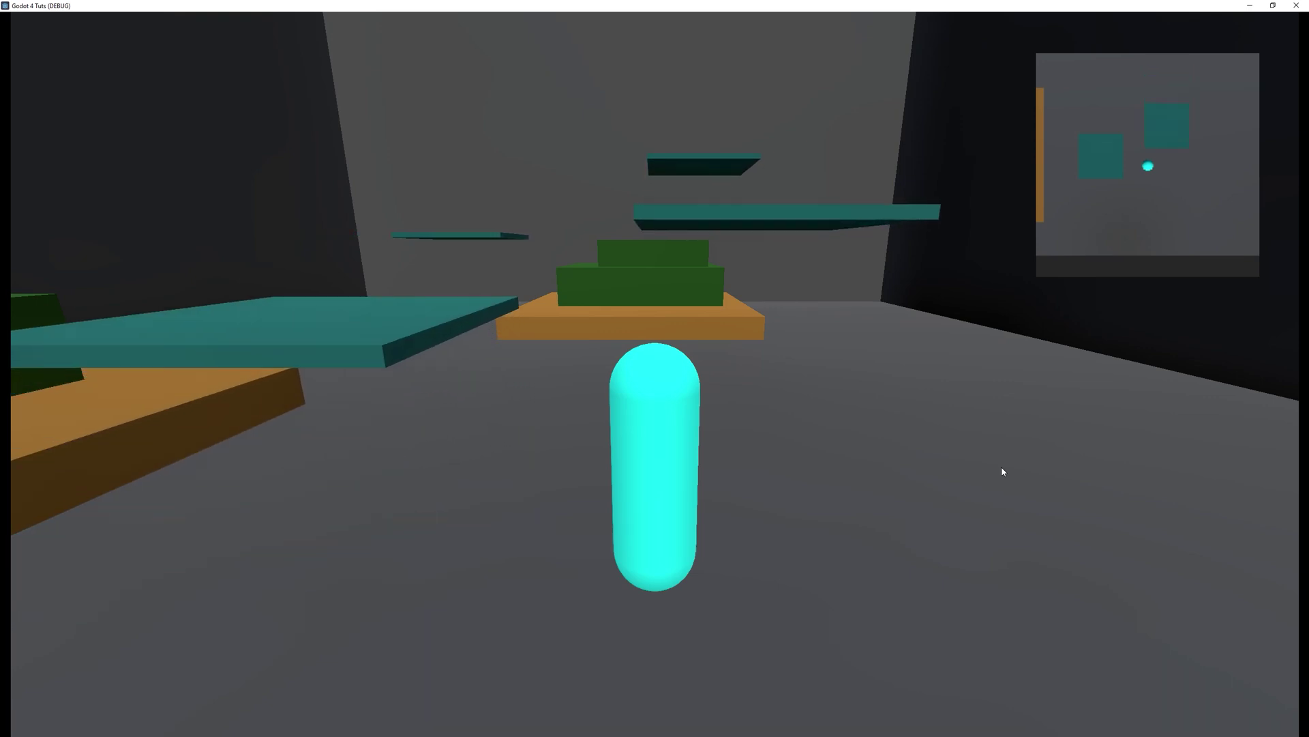
Walk the player left and right with A and D to watch the existing platforms move.
key(a)
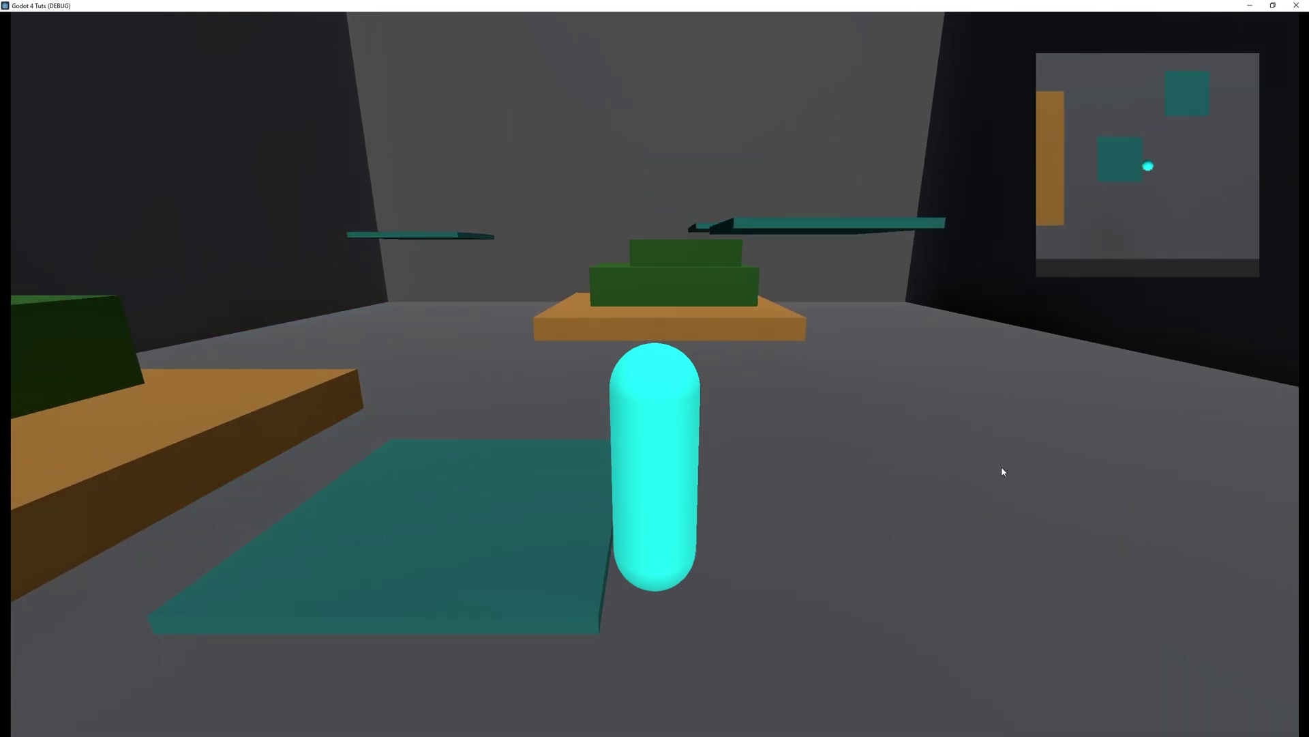
key(a)
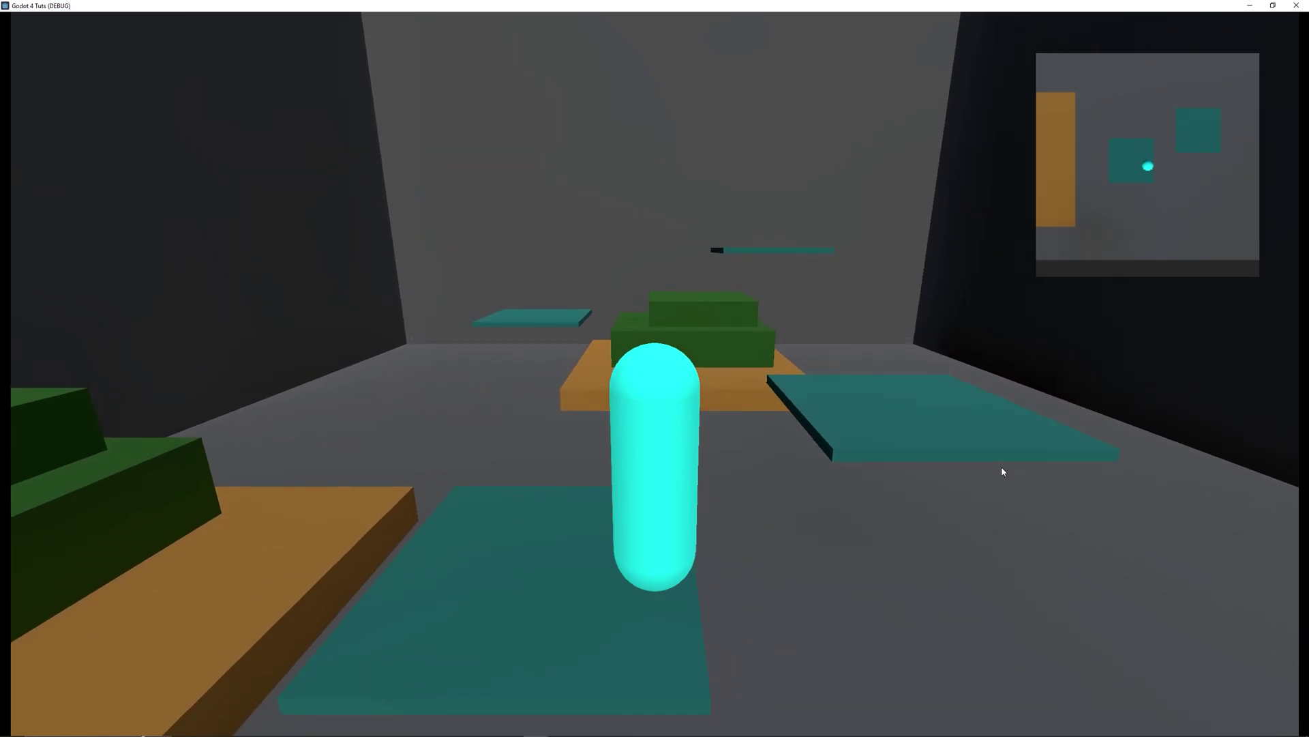
key(d)
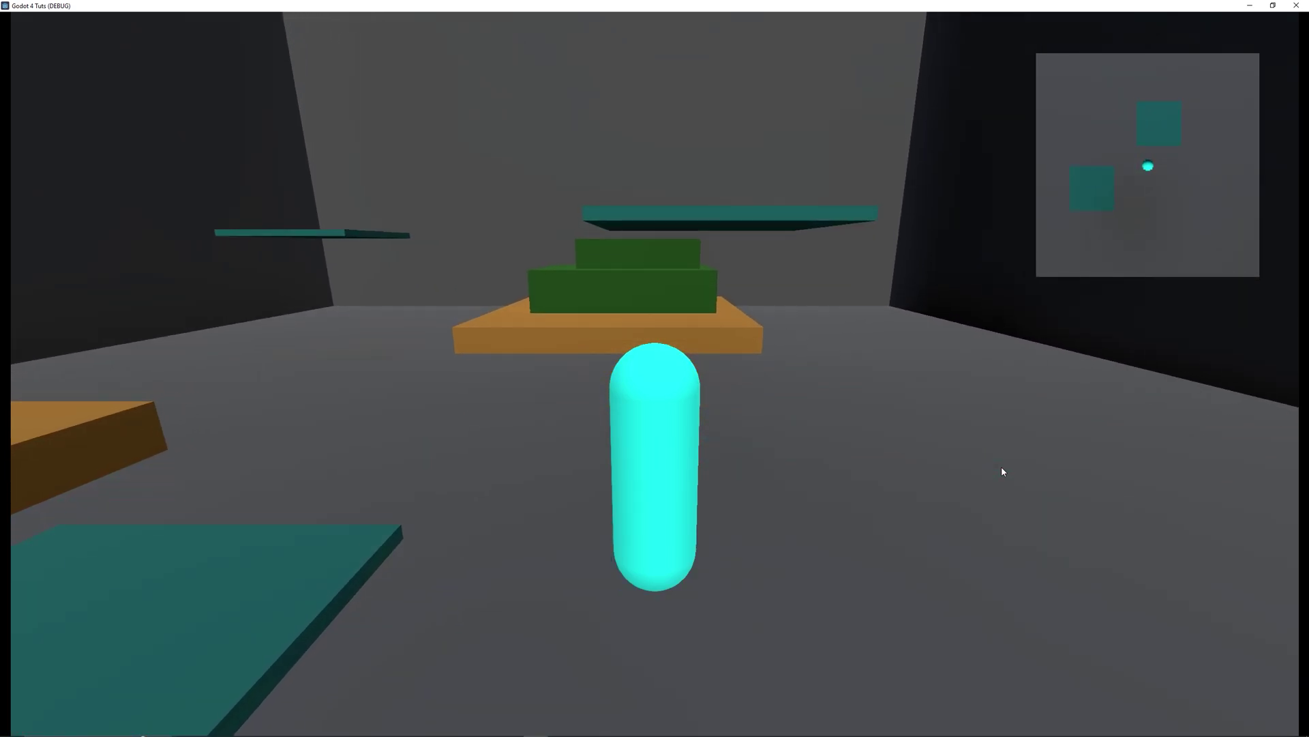
key(d)
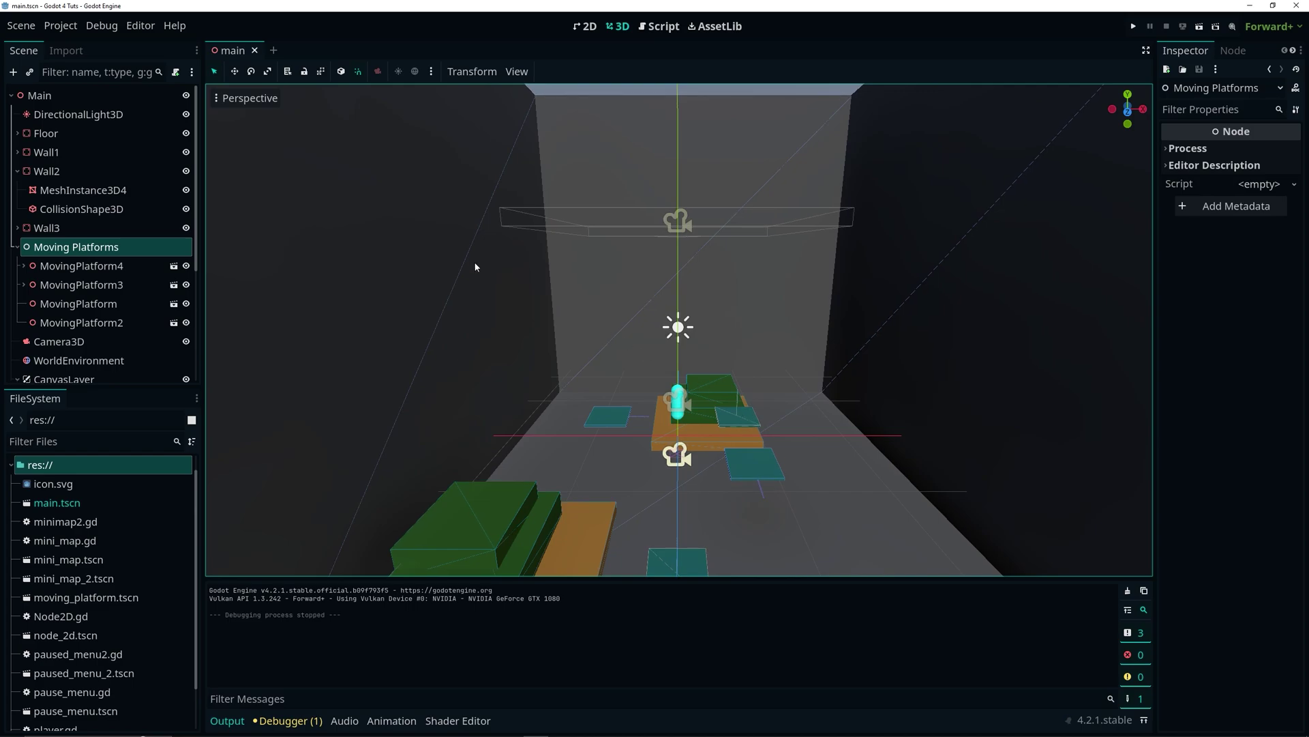
Create a new scene with a 3D Scene root and rename the Node3D to MovingPlatform2.
click(273, 52)
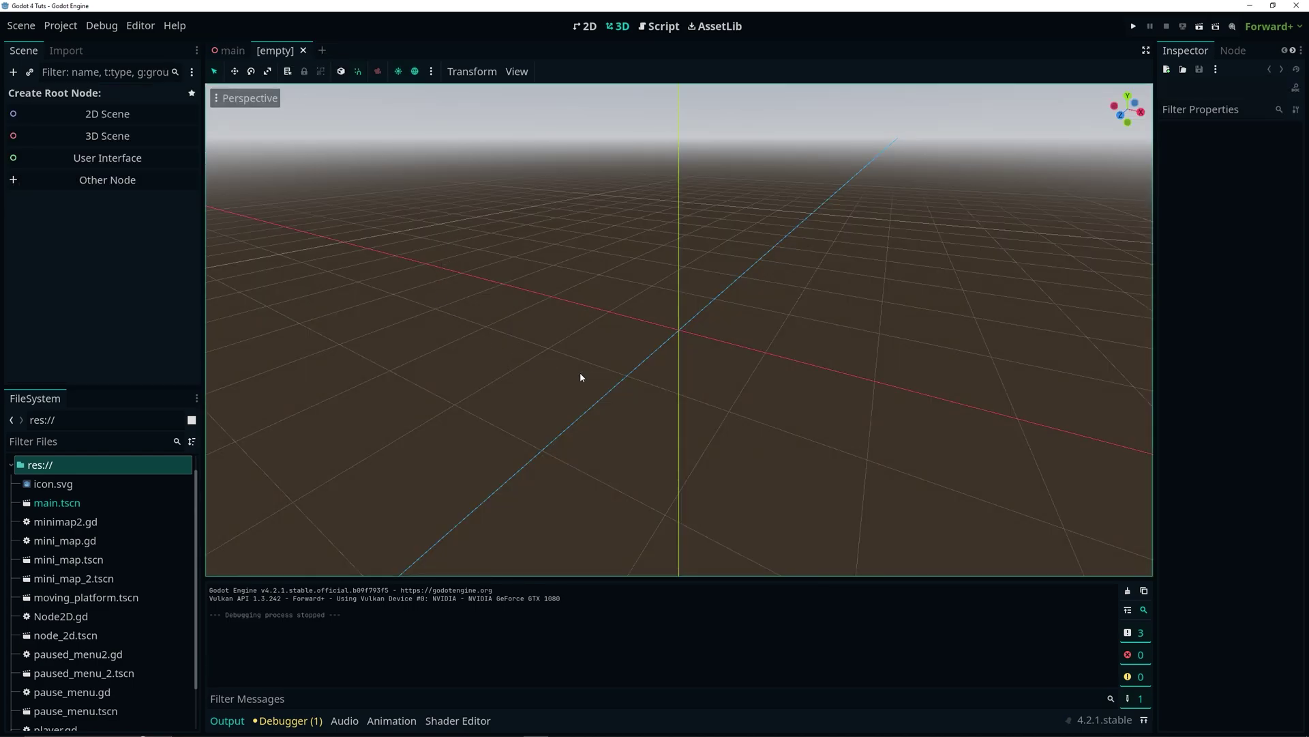
middle_drag(659, 373, 759, 356)
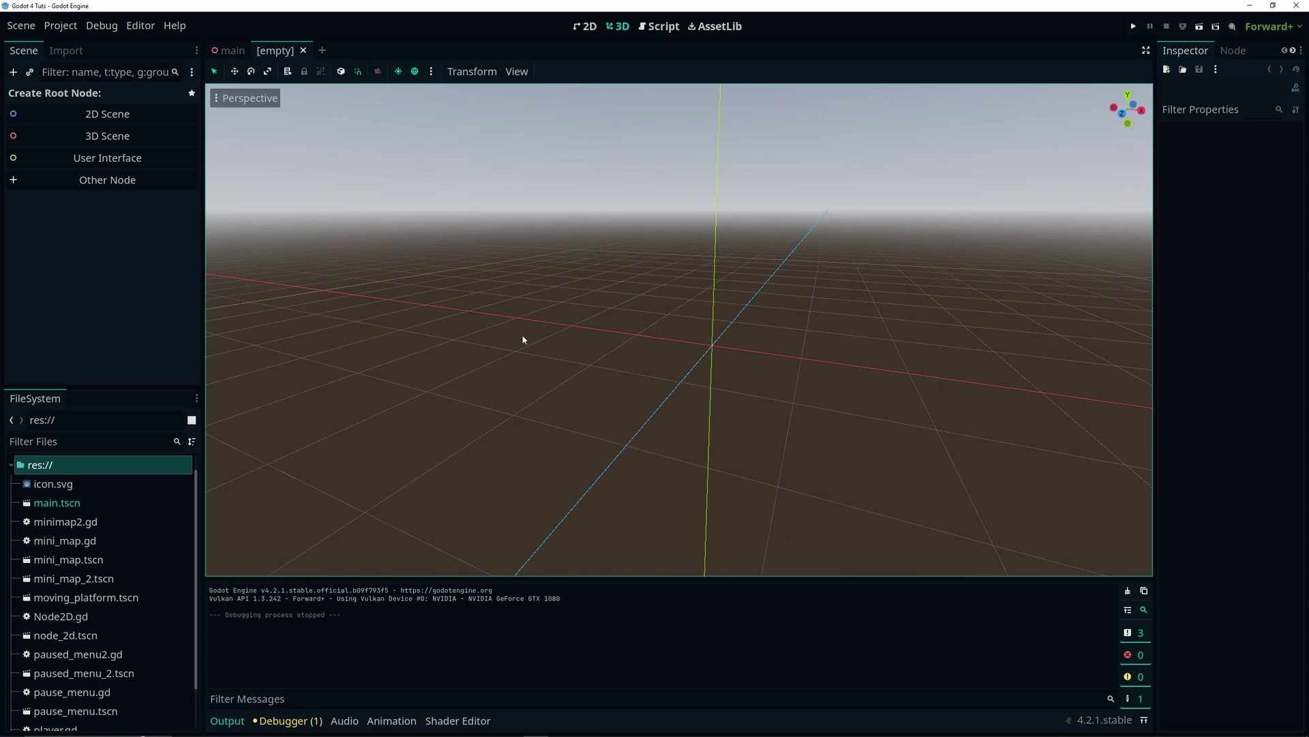
click(111, 137)
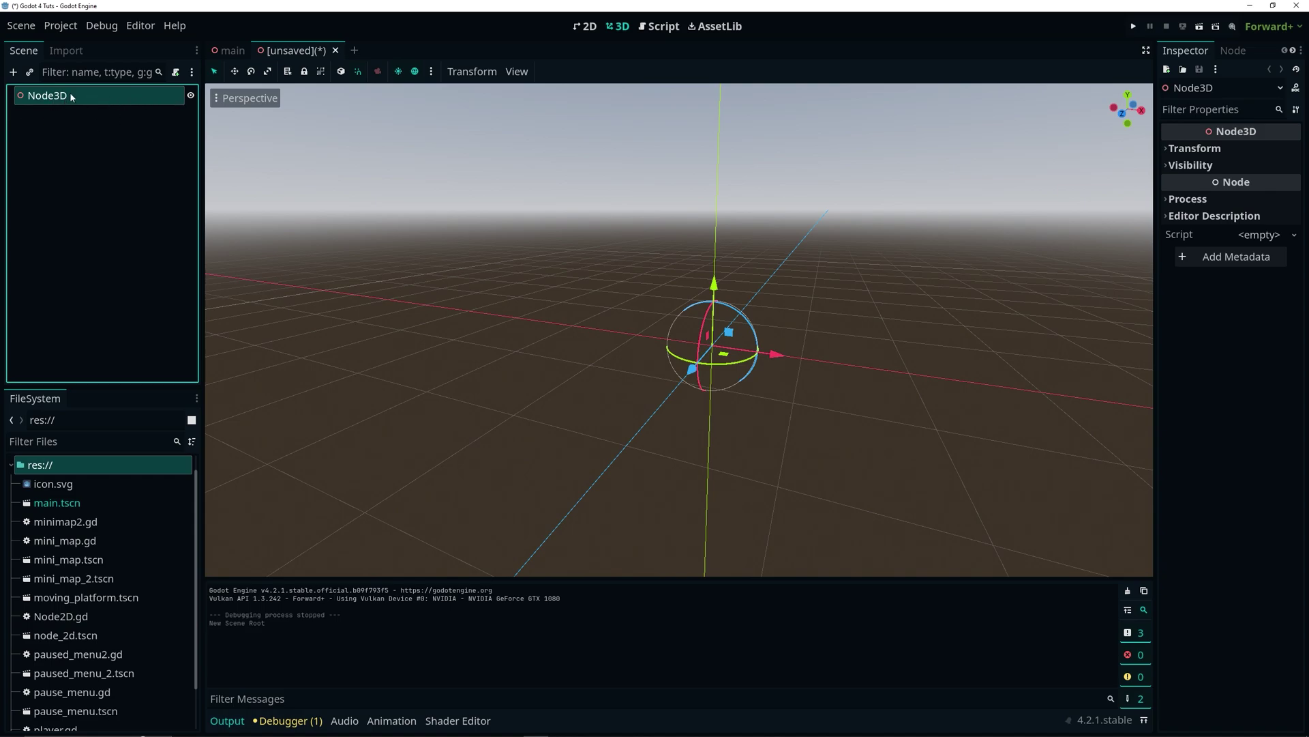
double_click(71, 96)
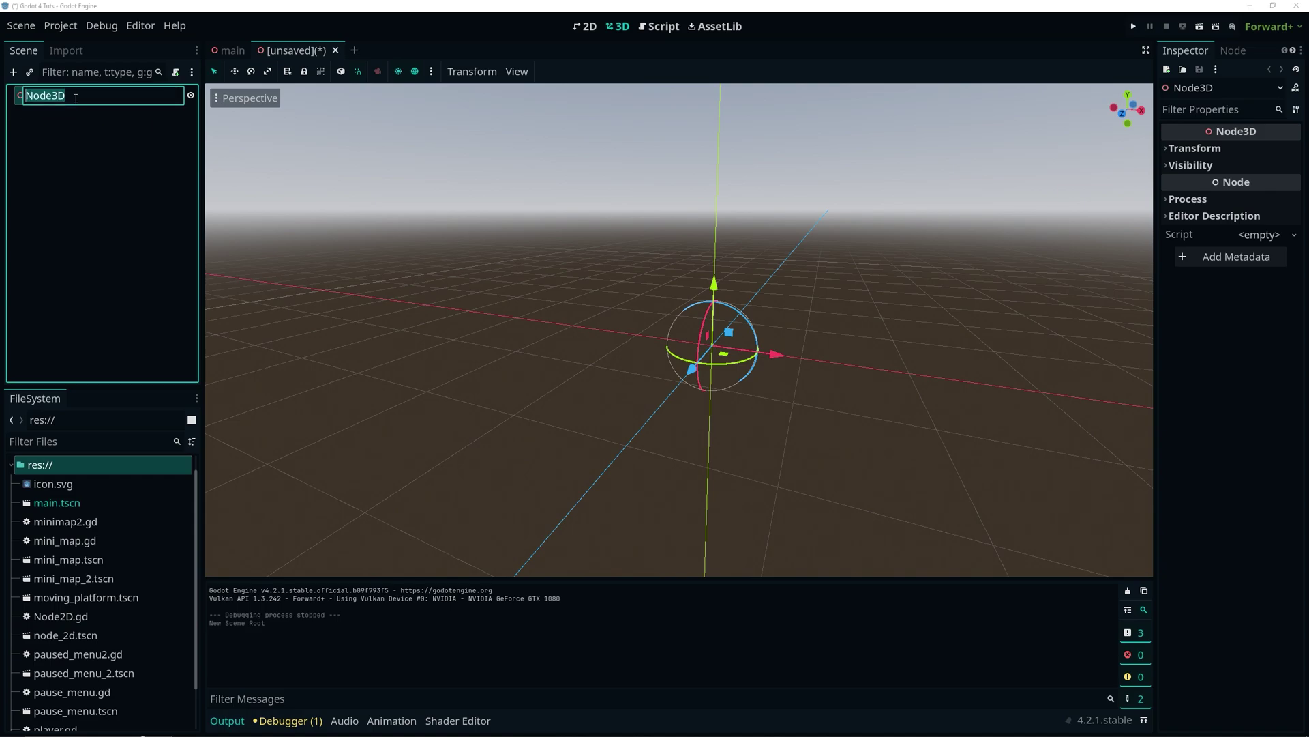
key(BackSpace)
text(MovingPlatform2)
key(Return)
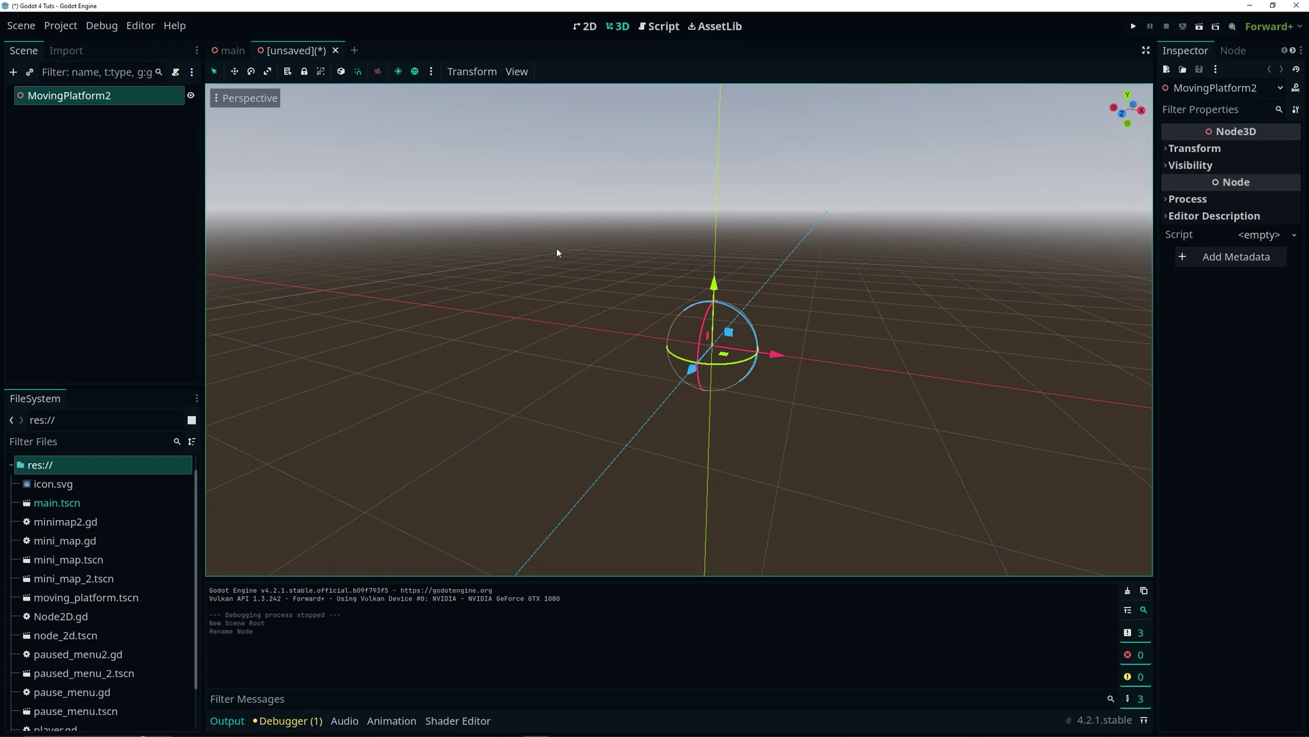
Search 'anim' in the Create New Node dialog and pick AnimatableBody3D.
middle_drag(619, 288, 656, 319)
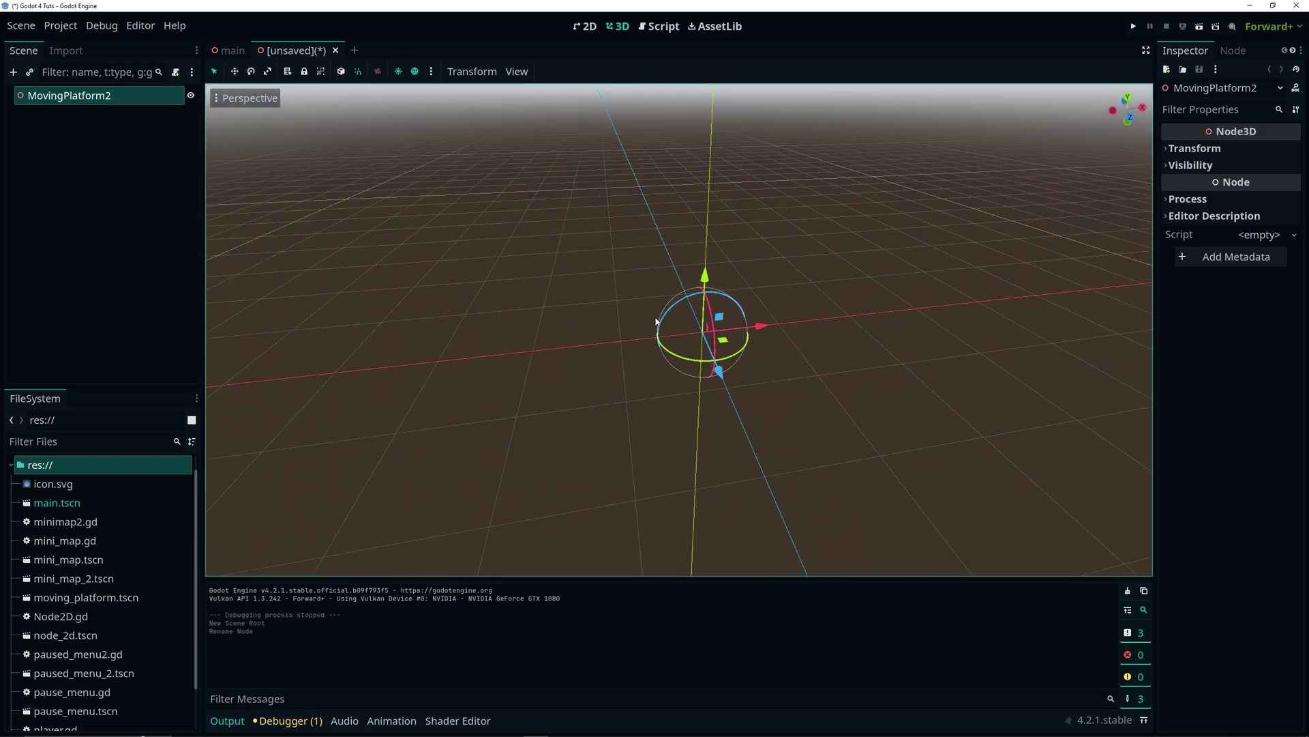
key(ctrl+a)
text(anima)
key(BackSpace)
key(BackSpace)
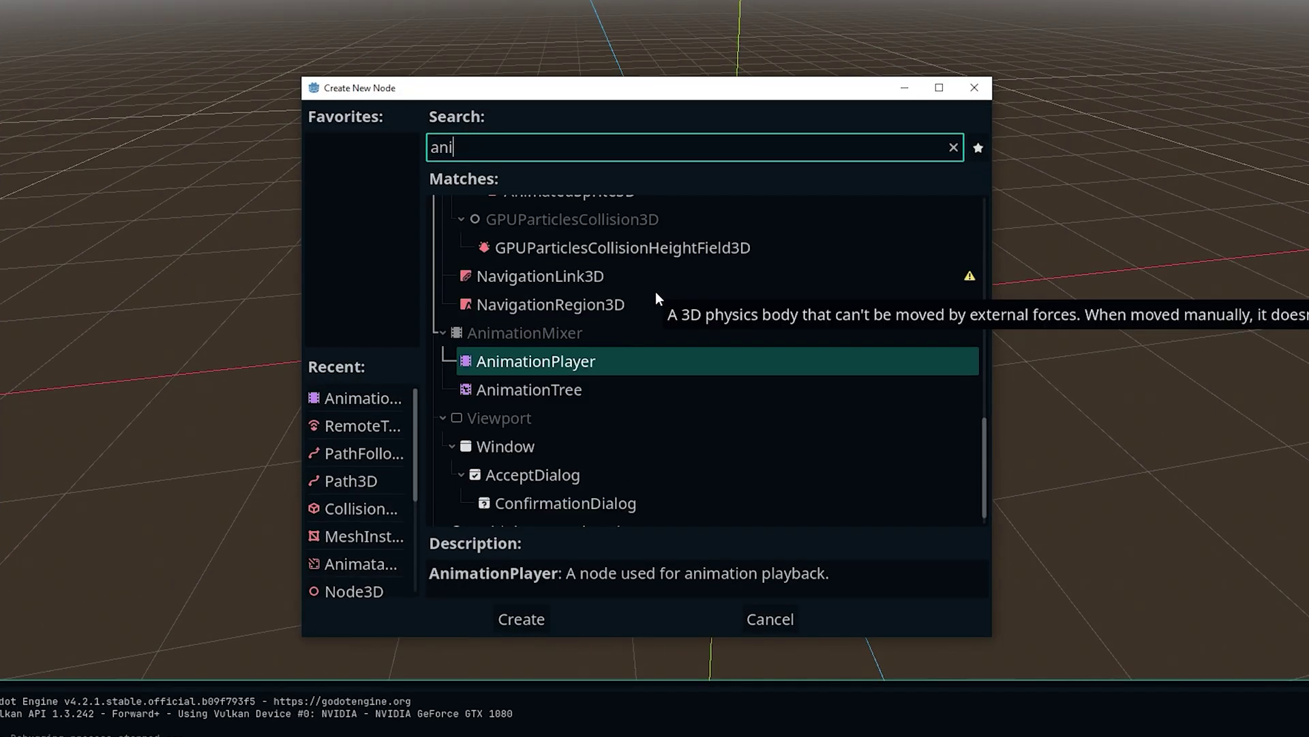
text(m)
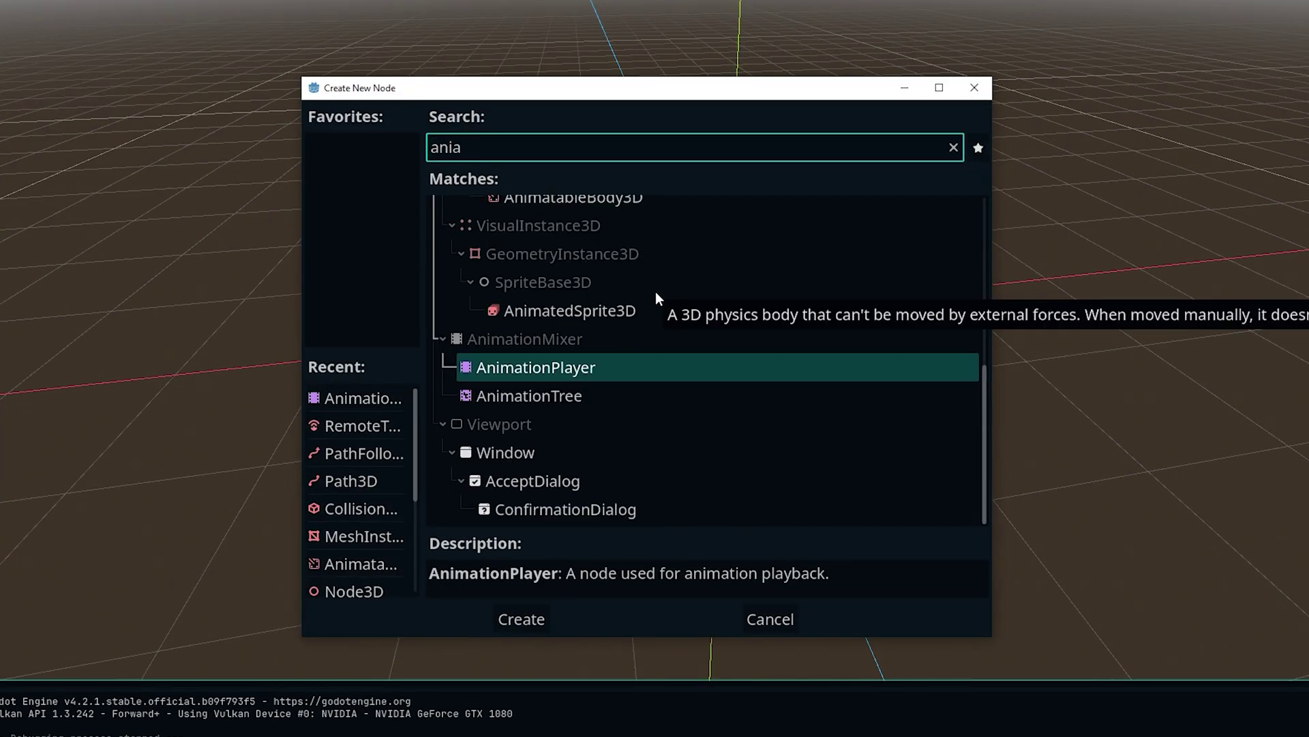
key(BackSpace)
text(m)
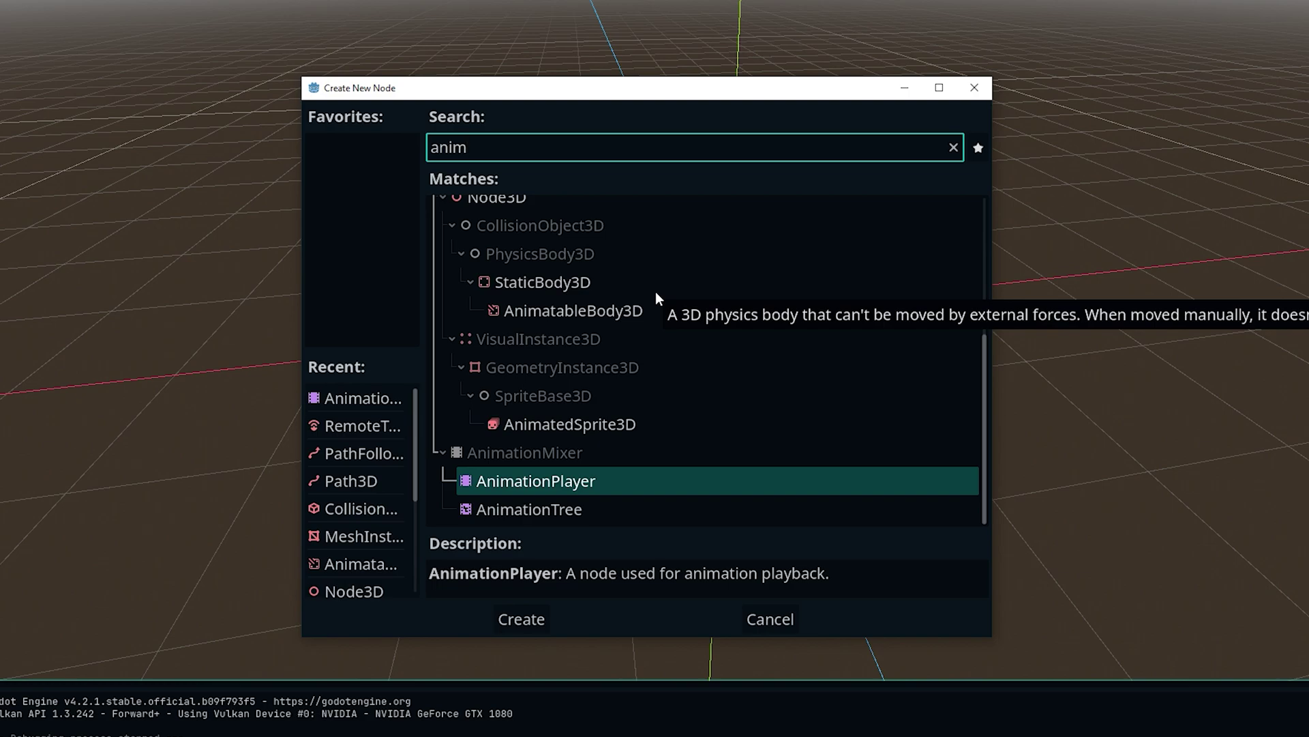
click(605, 303)
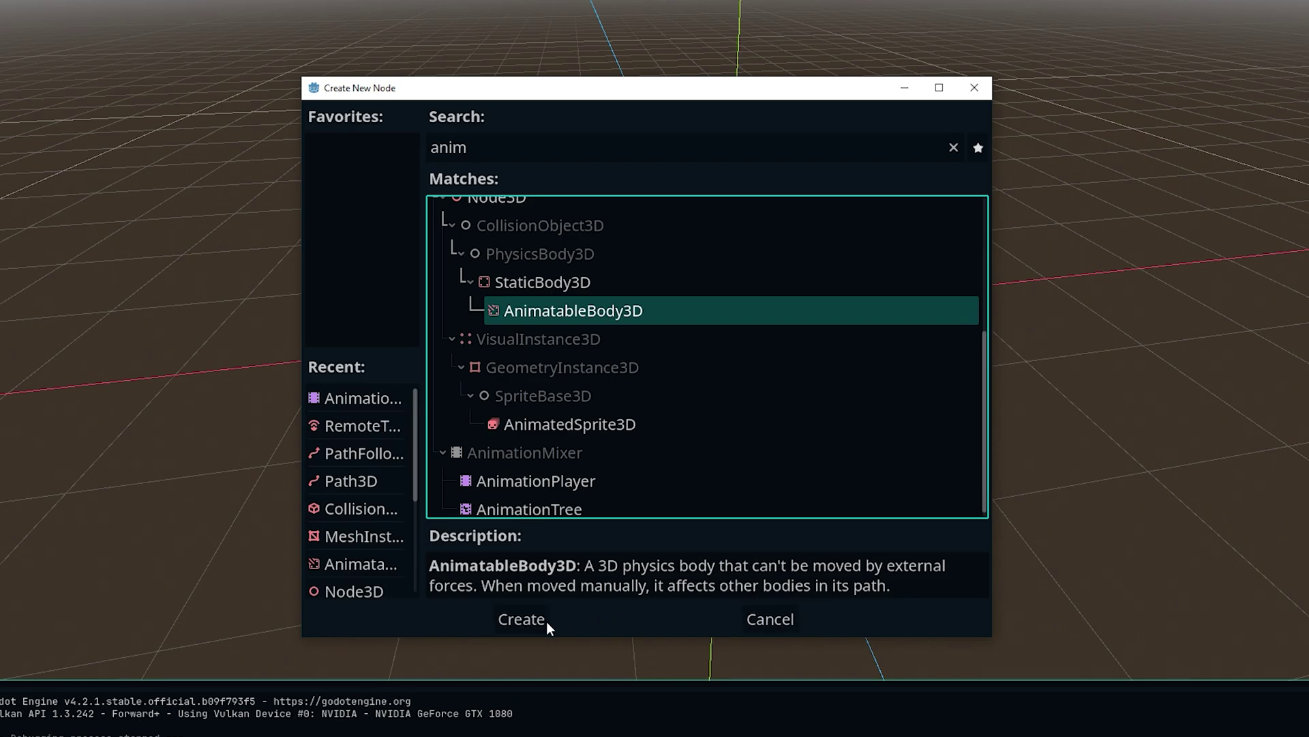
click(524, 618)
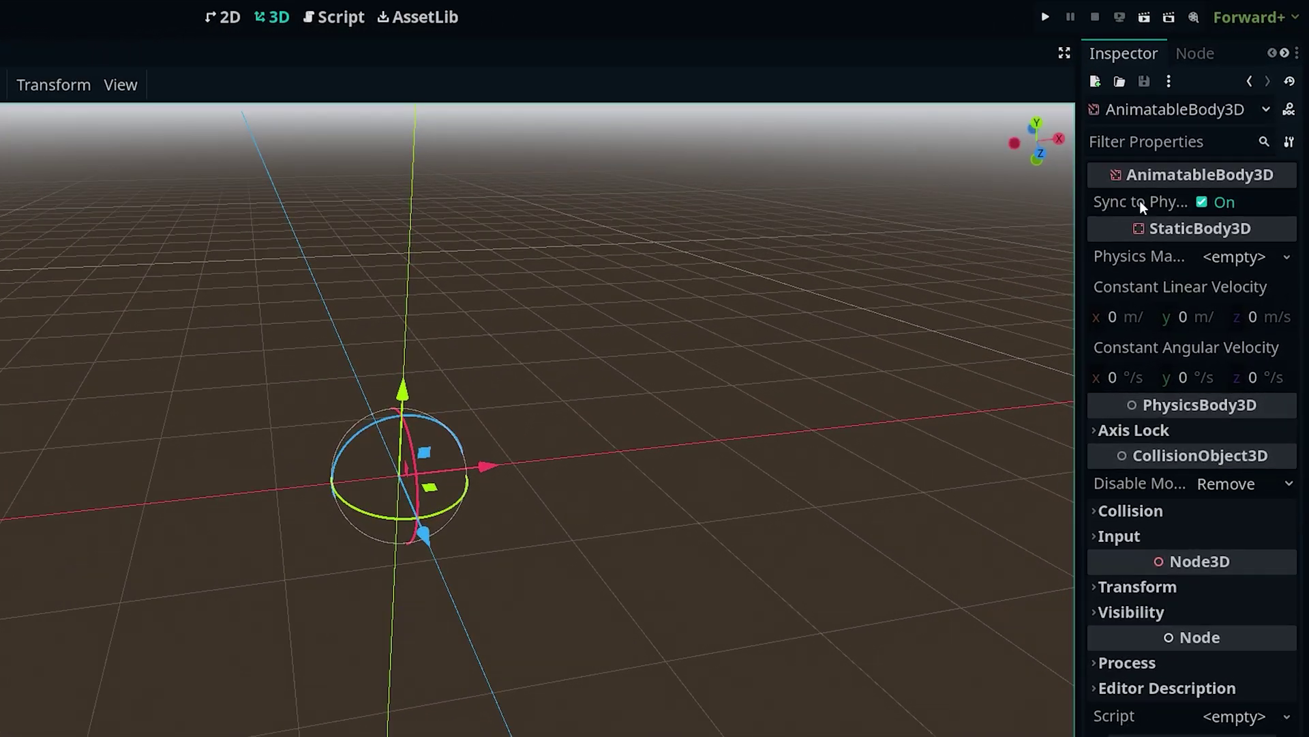
mouse_move(1190, 154)
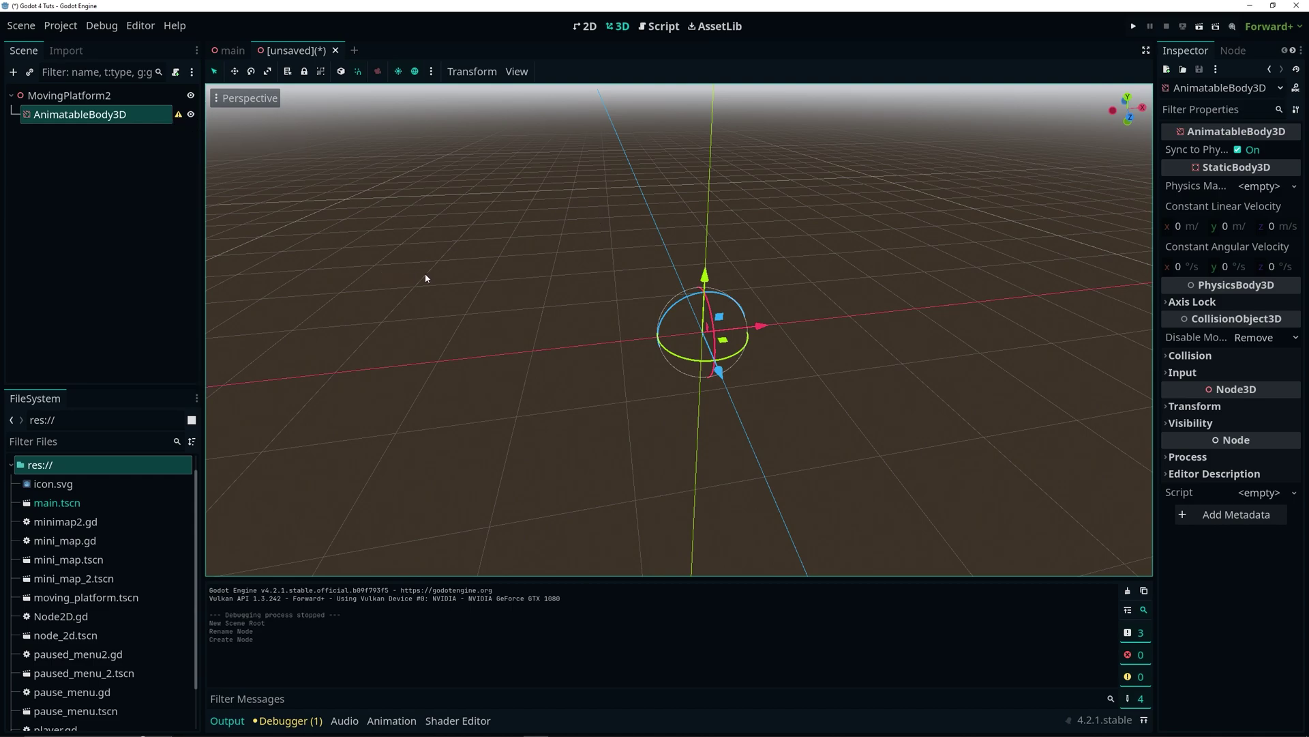
middle_drag(426, 278, 608, 303)
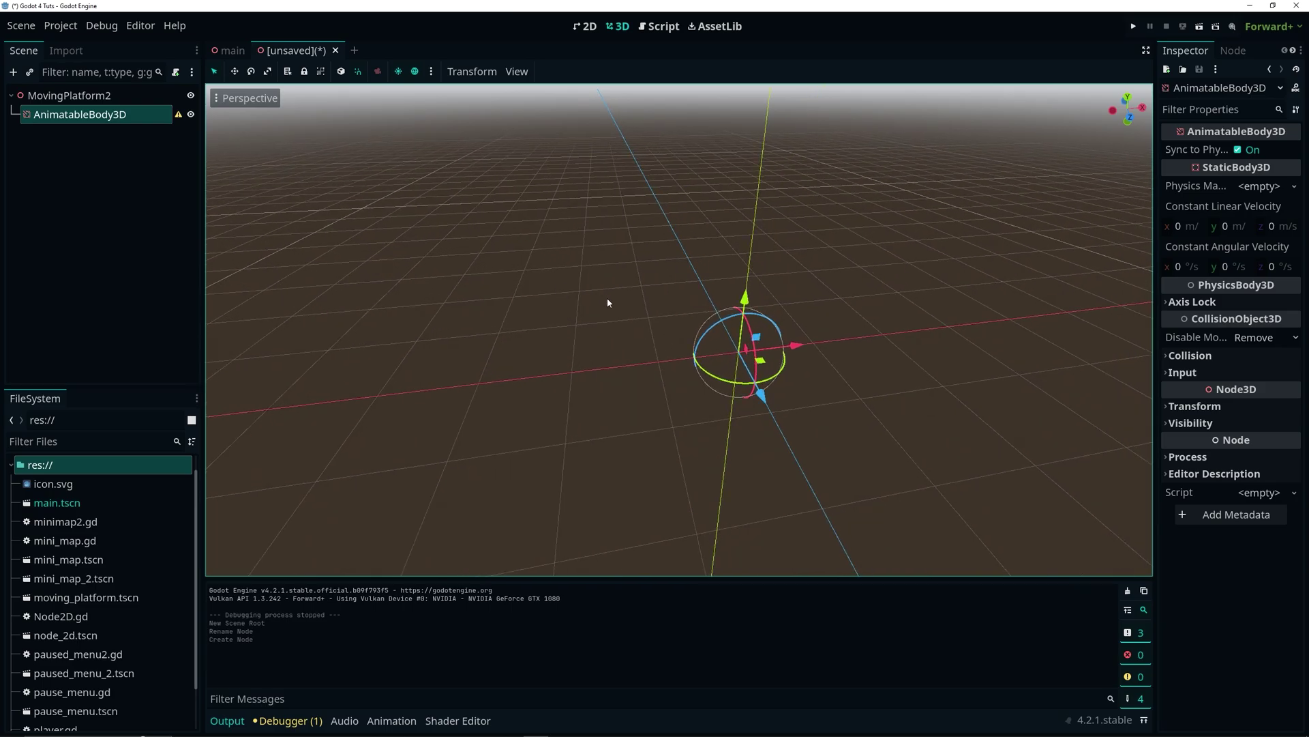
Add a MeshInstance3D under AnimatableBody3D and give it a new BoxMesh.
key(ctrl+a)
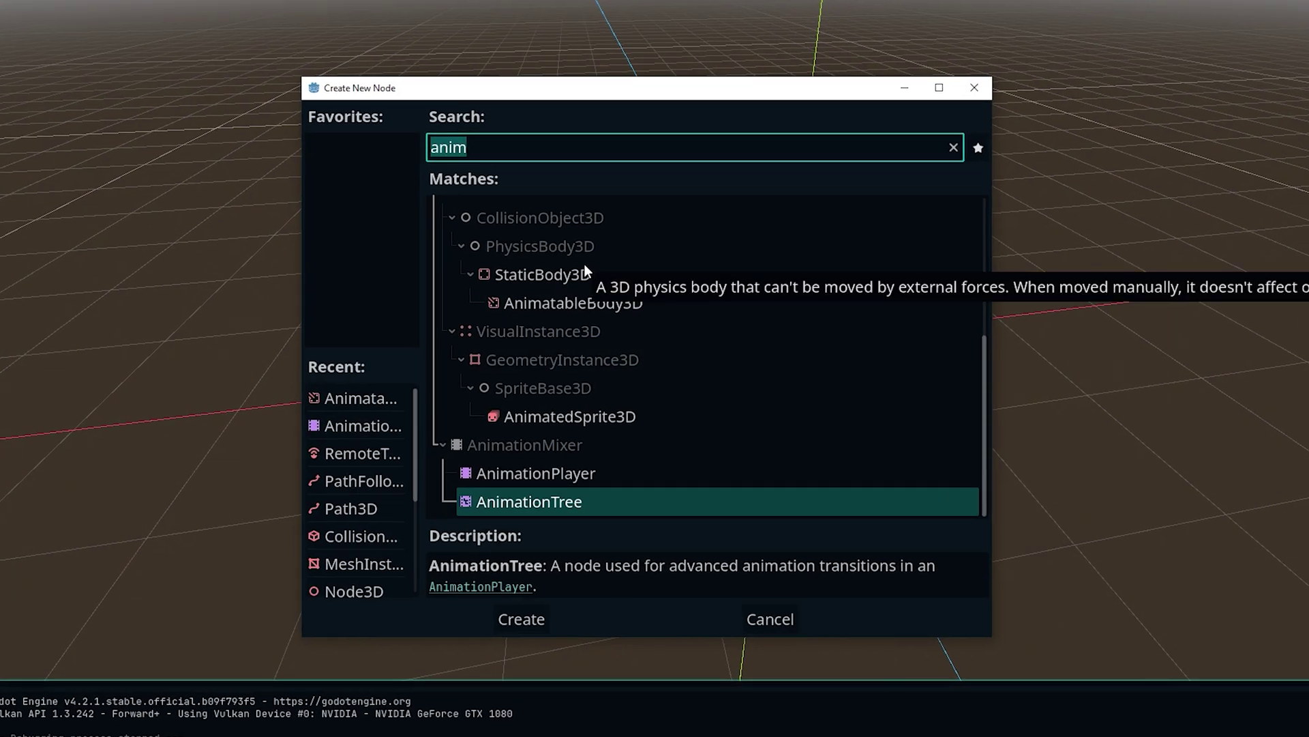
text(mes)
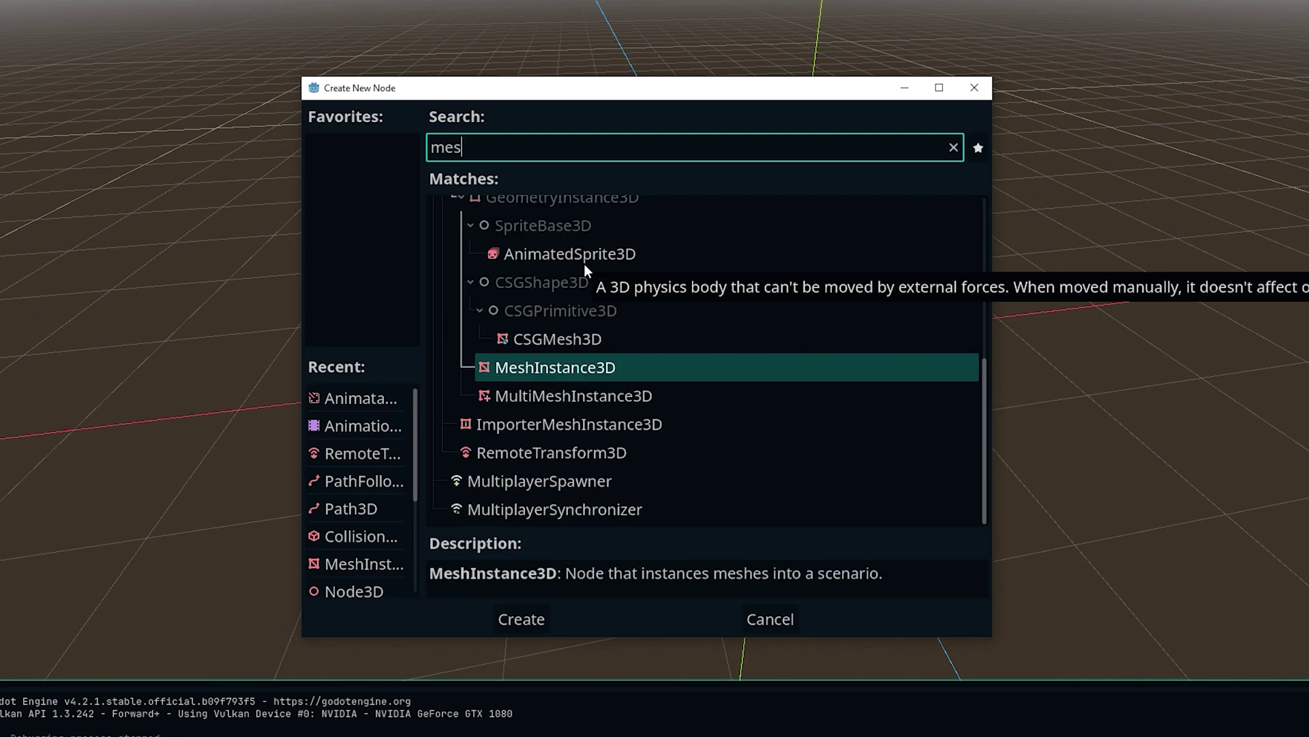
key(Return)
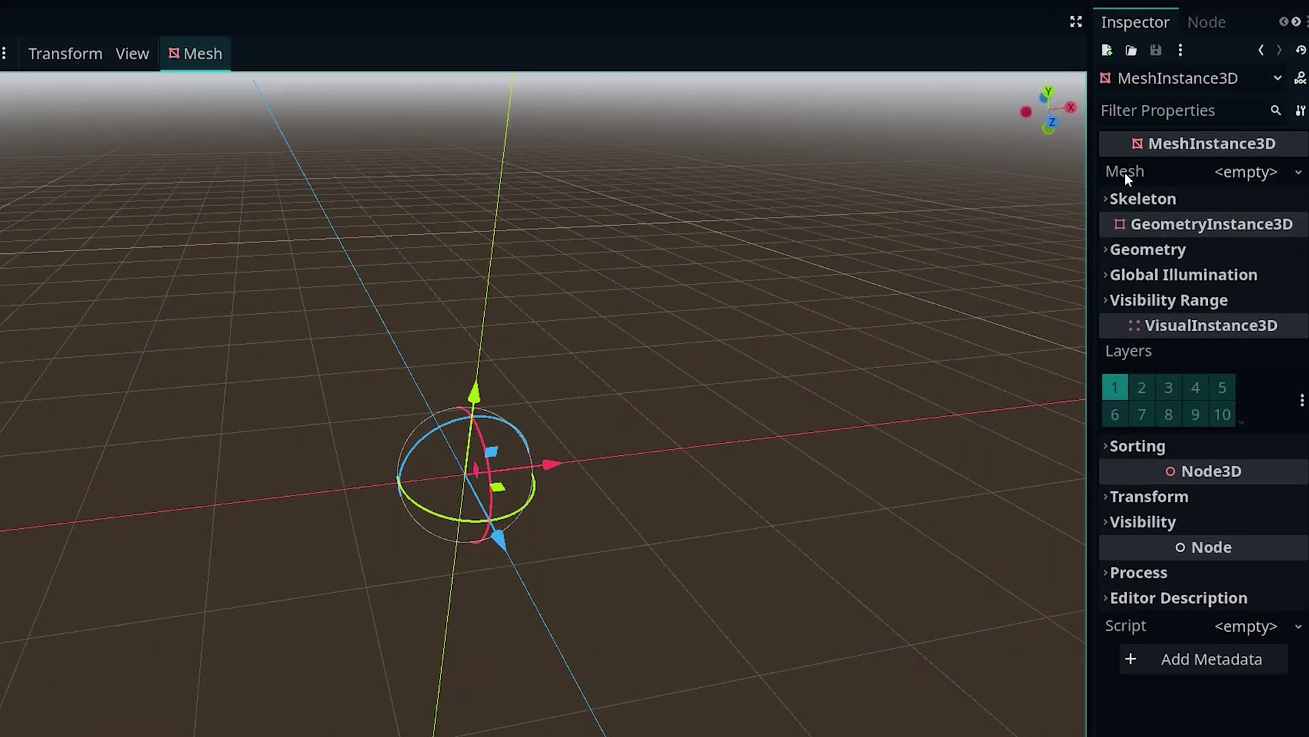
click(1255, 172)
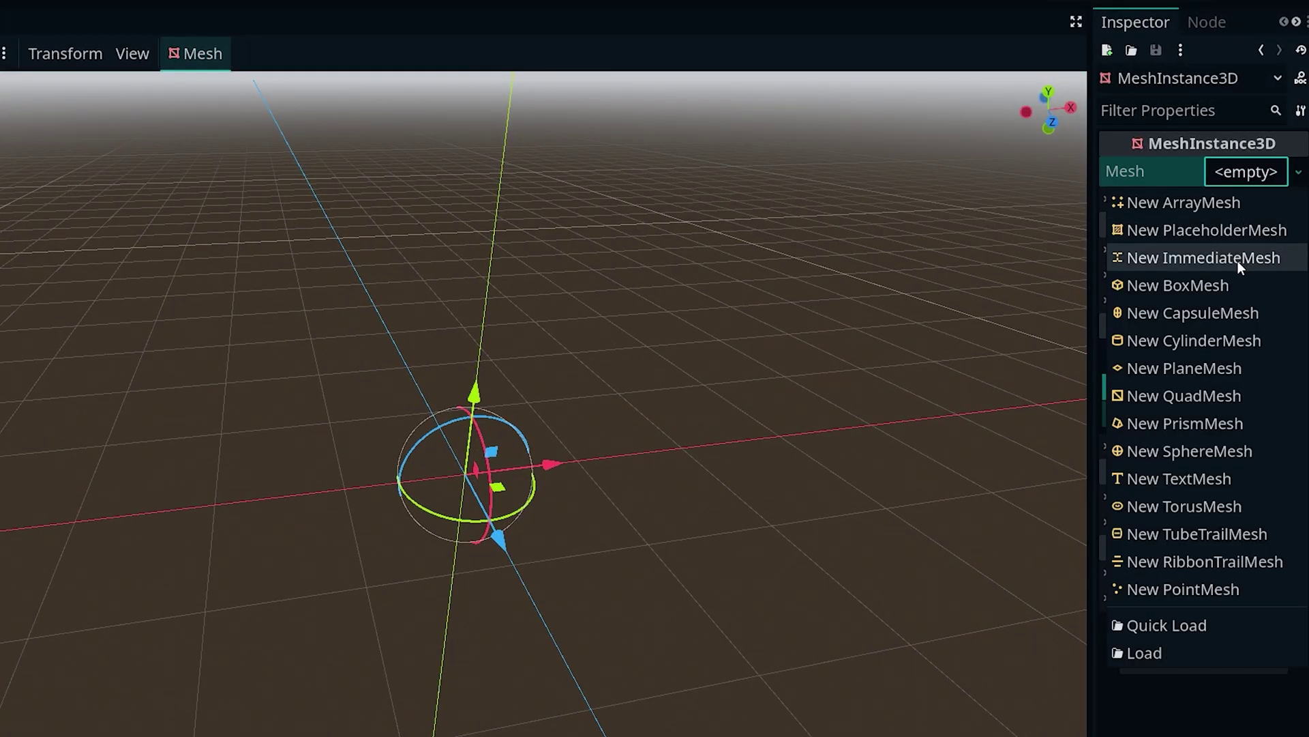
click(1251, 282)
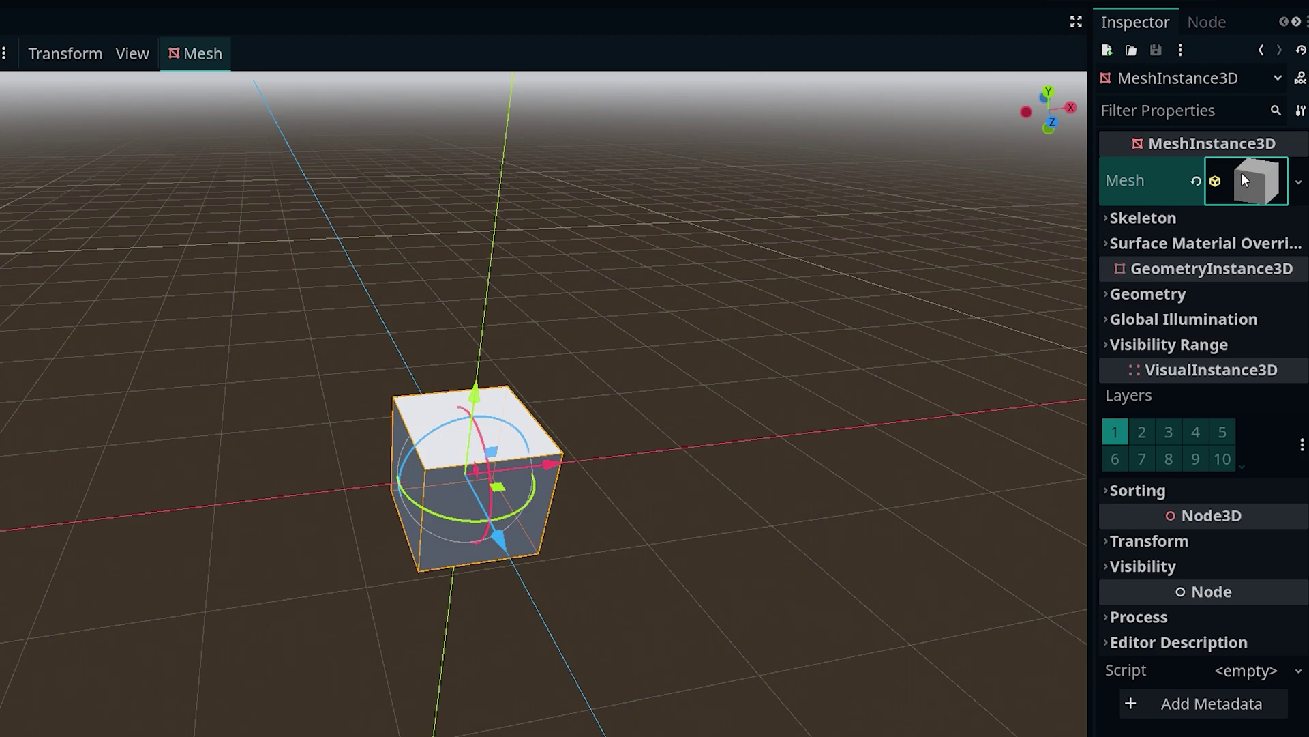
Resize the BoxMesh to 4 × 0.2 × 4 m to form a flat slab.
click(1242, 179)
click(1129, 367)
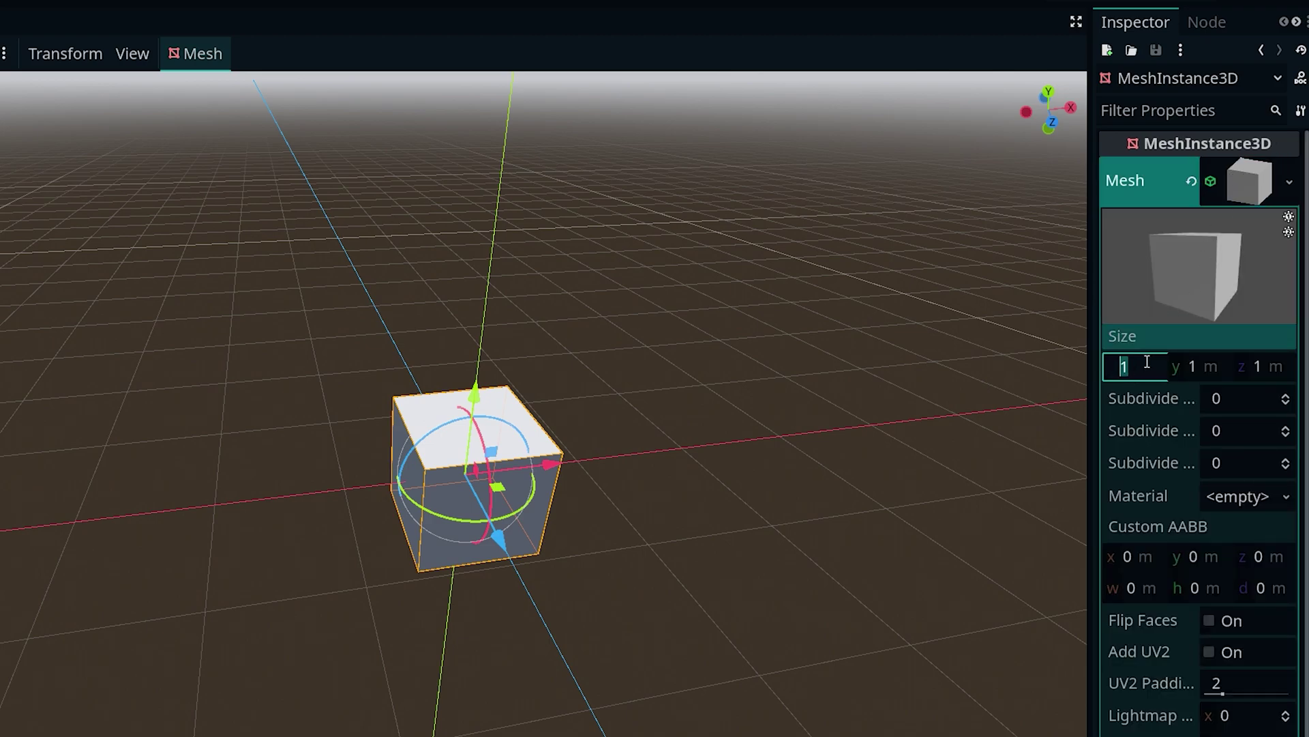
text(4)
key(Return)
key(Tab)
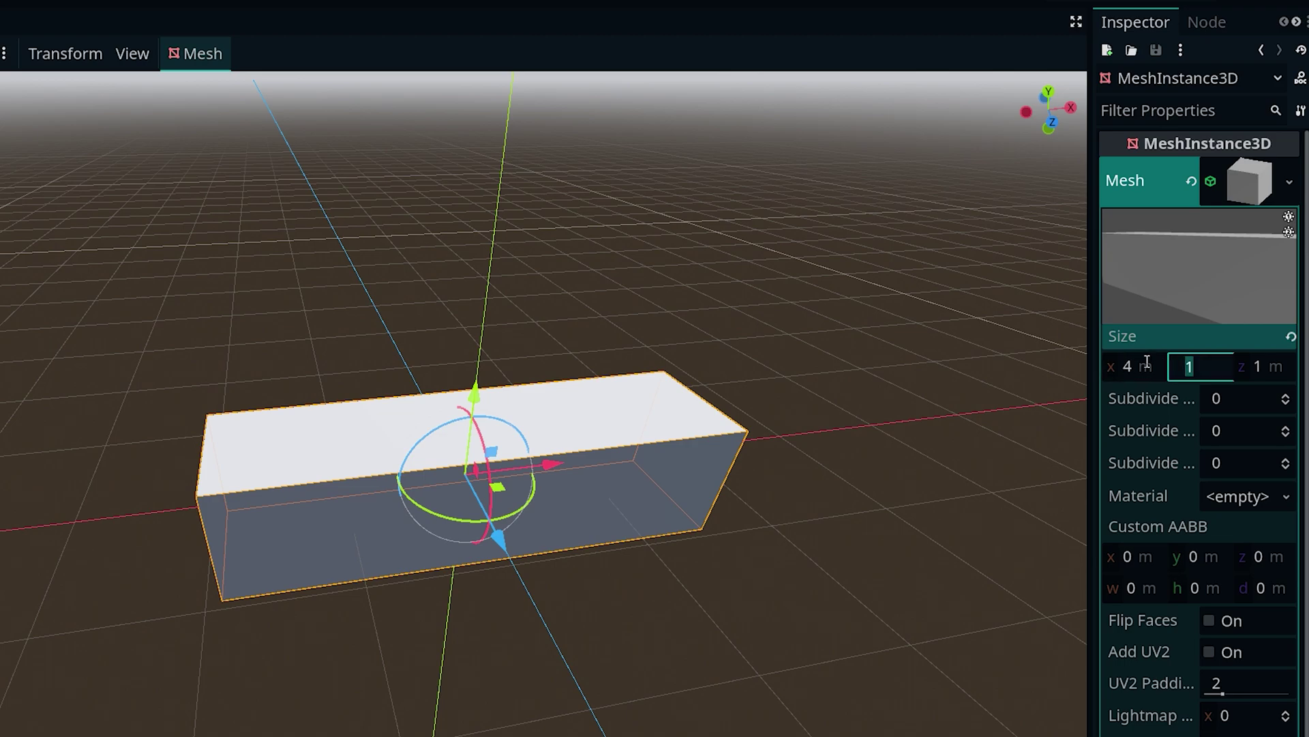
text(0.2)
key(Return)
key(Tab)
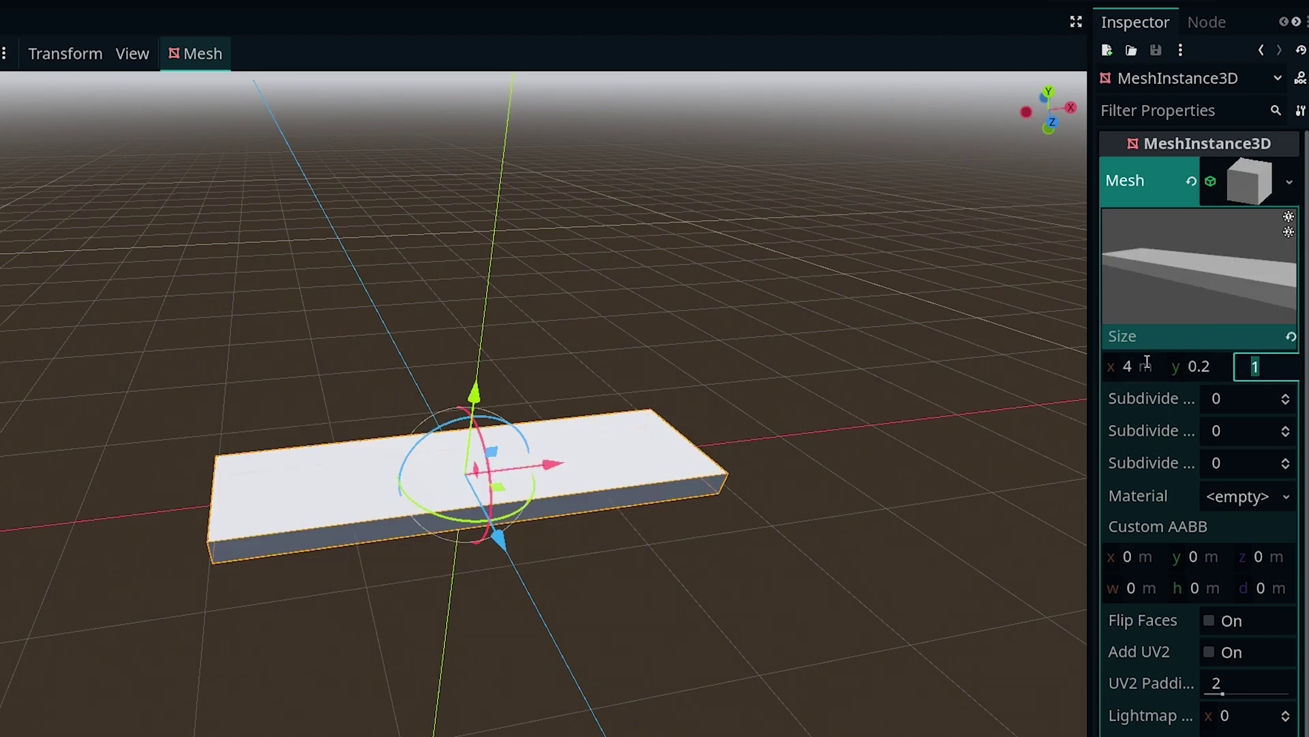
text(4)
key(Return)
scroll(535, 526, down, 8)
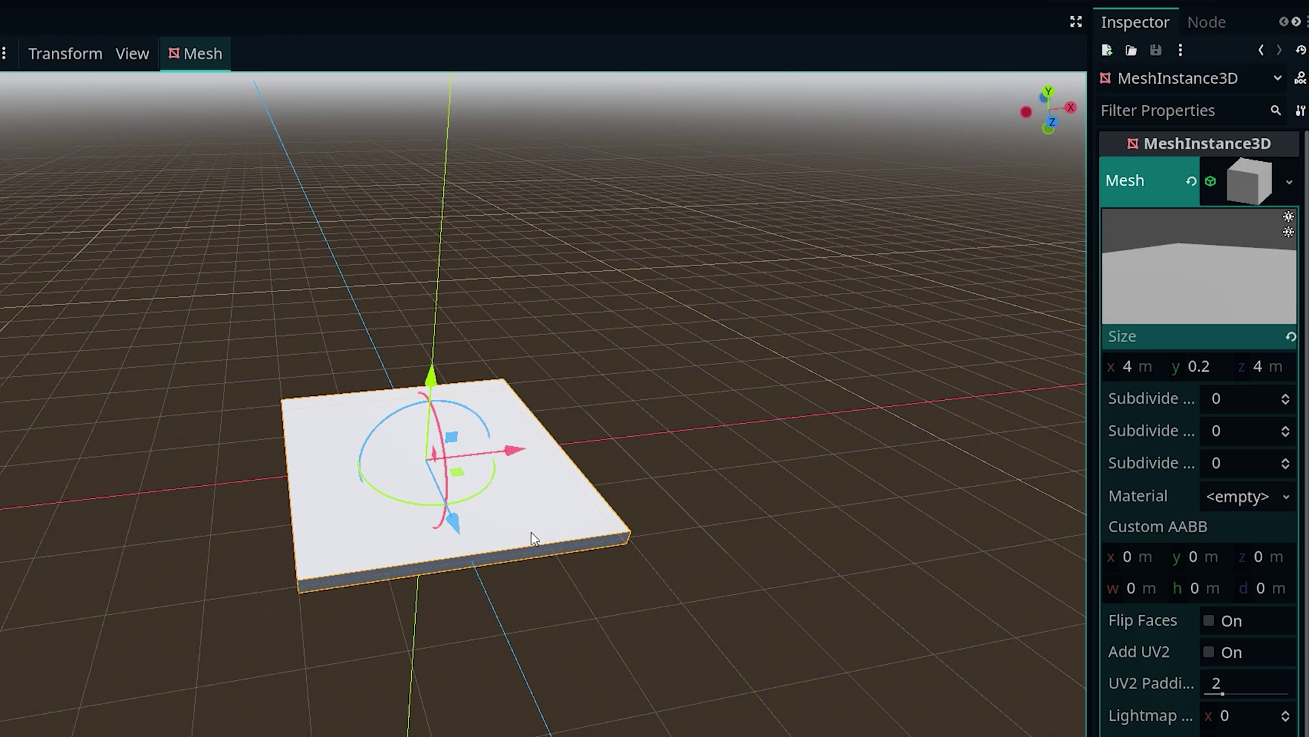
middle_drag(529, 535, 615, 463)
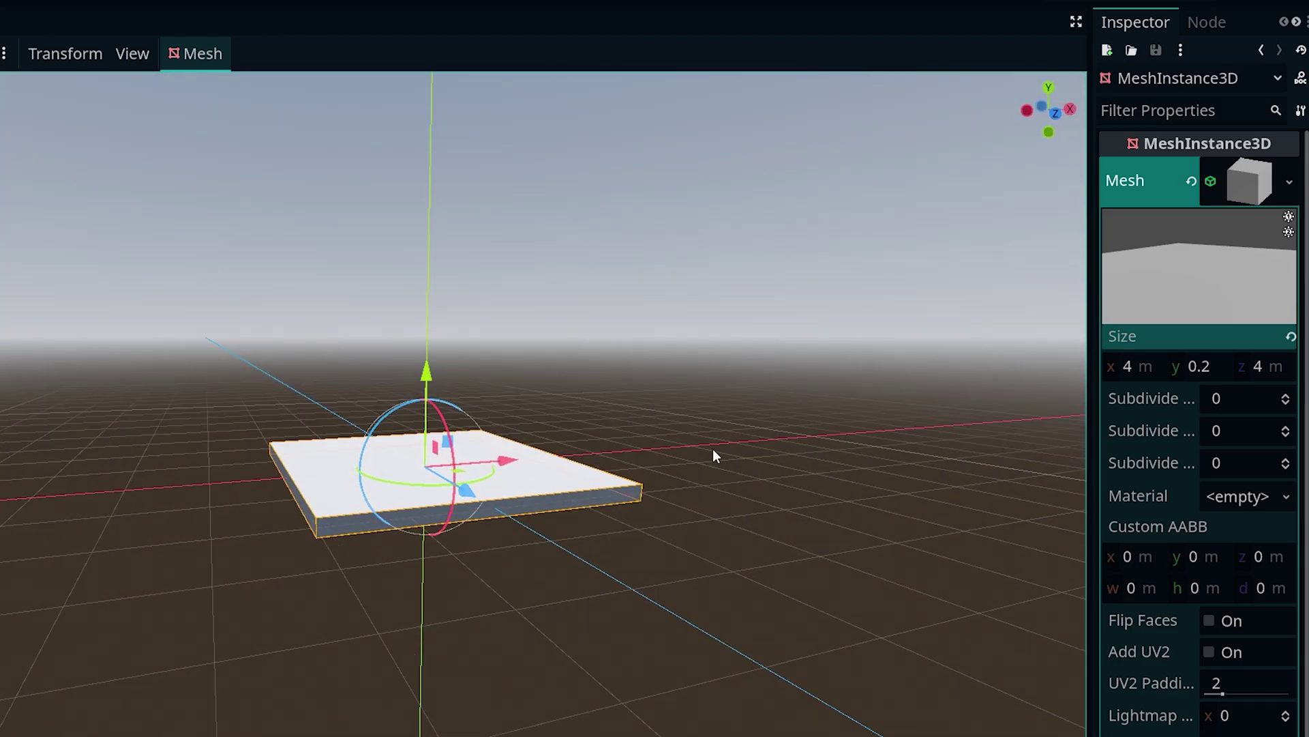
middle_drag(714, 455, 382, 536)
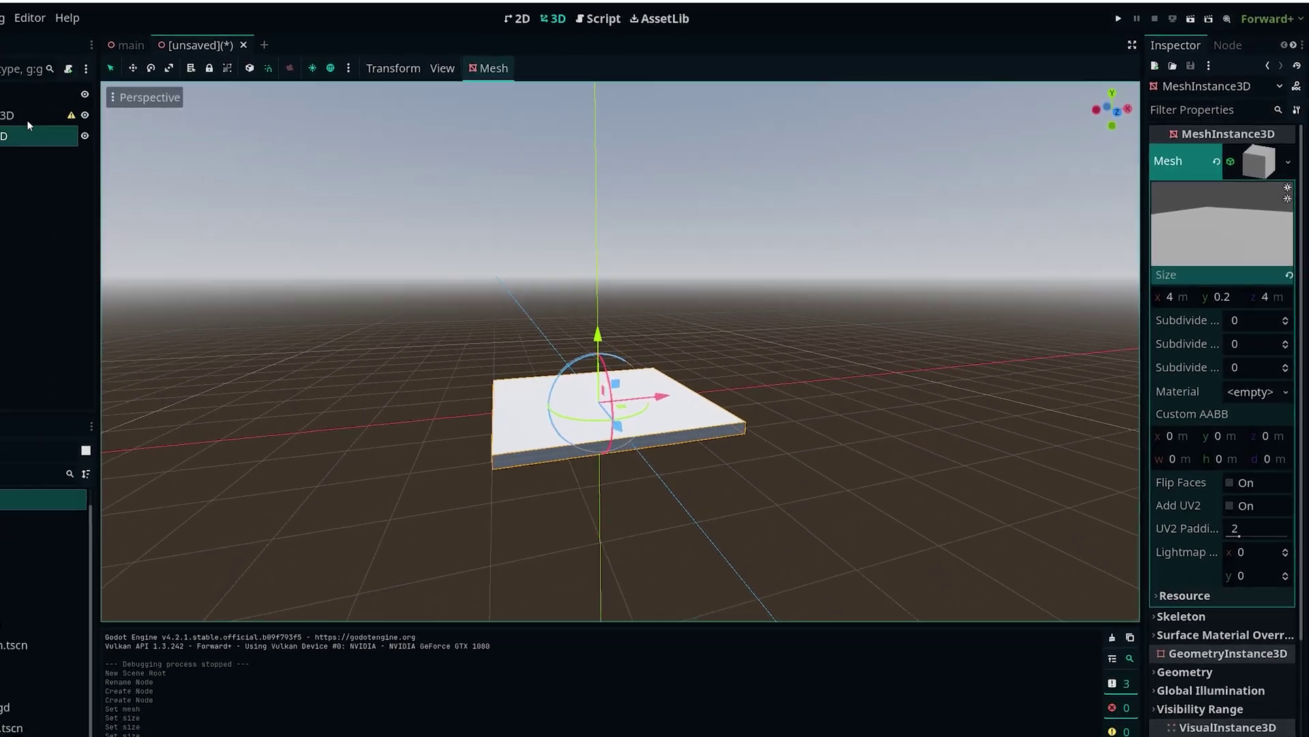
Add a CollisionShape3D under AnimatableBody3D and assign it a BoxShape3D.
click(102, 91)
key(ctrl+a)
text(c)
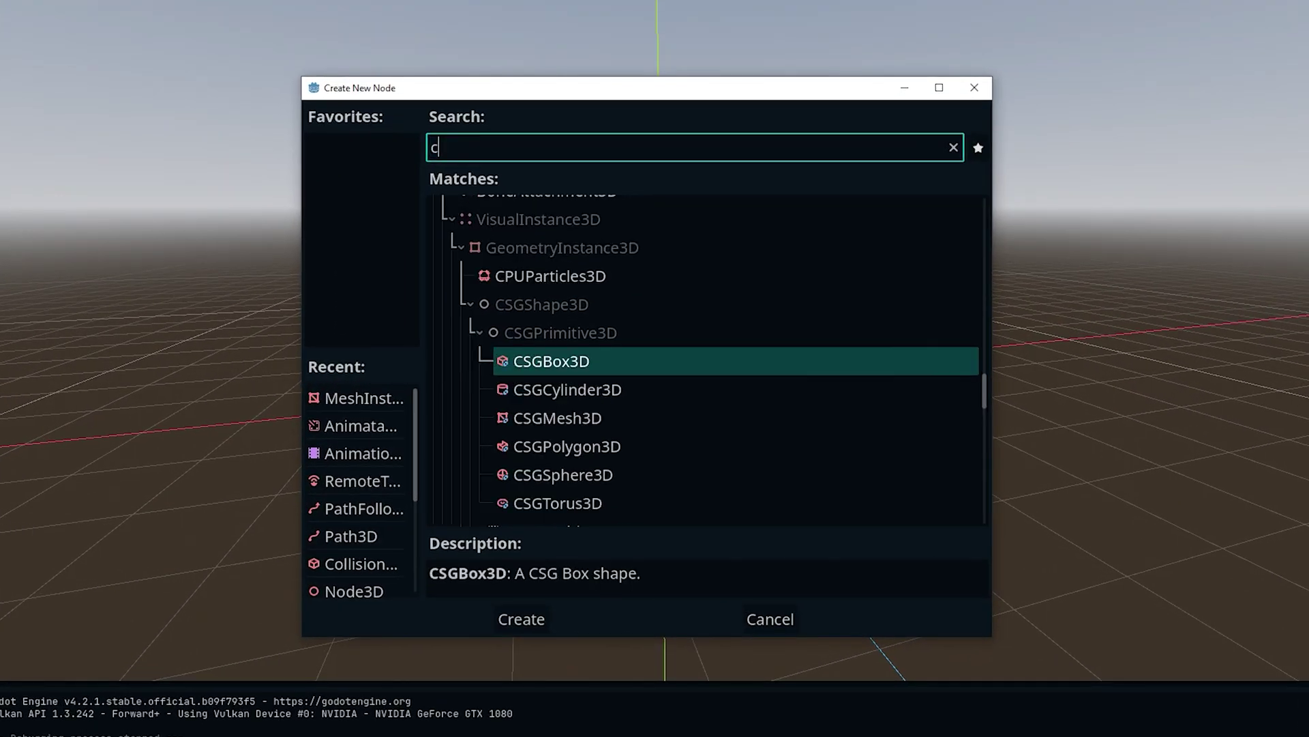
text(oll)
key(Return)
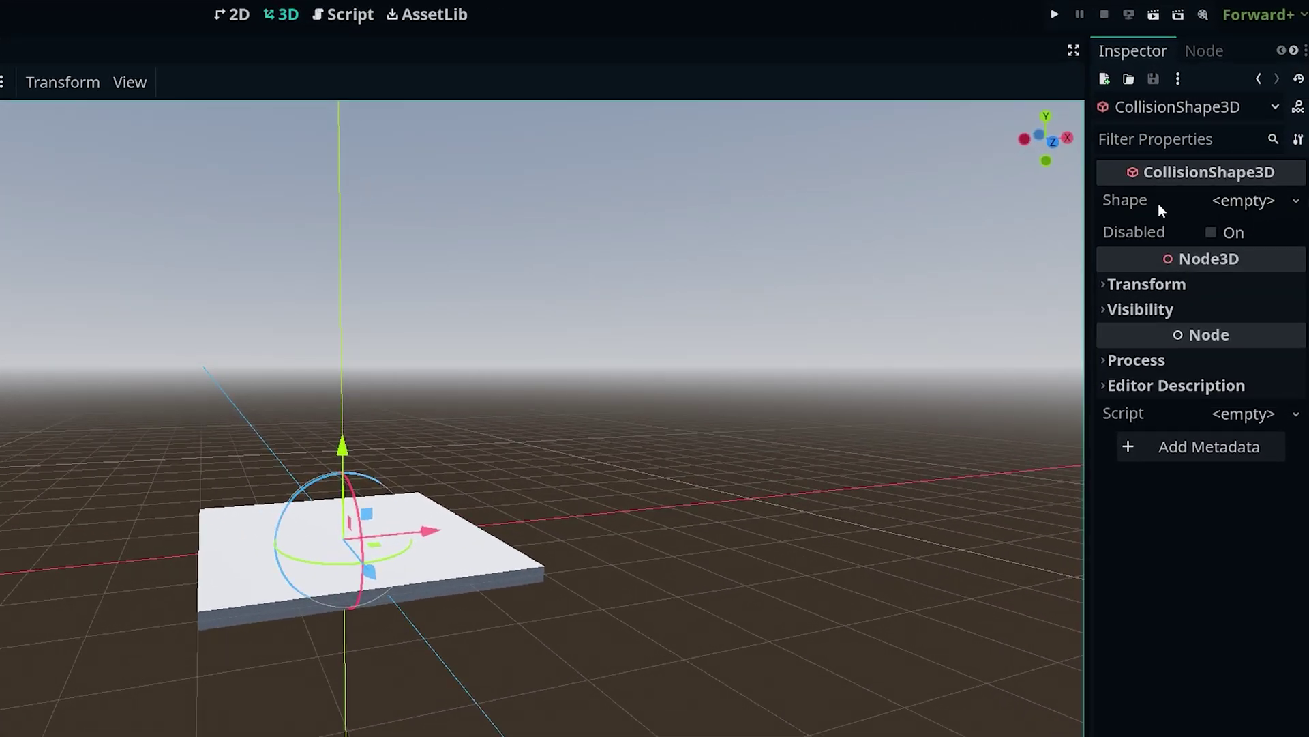
click(1247, 199)
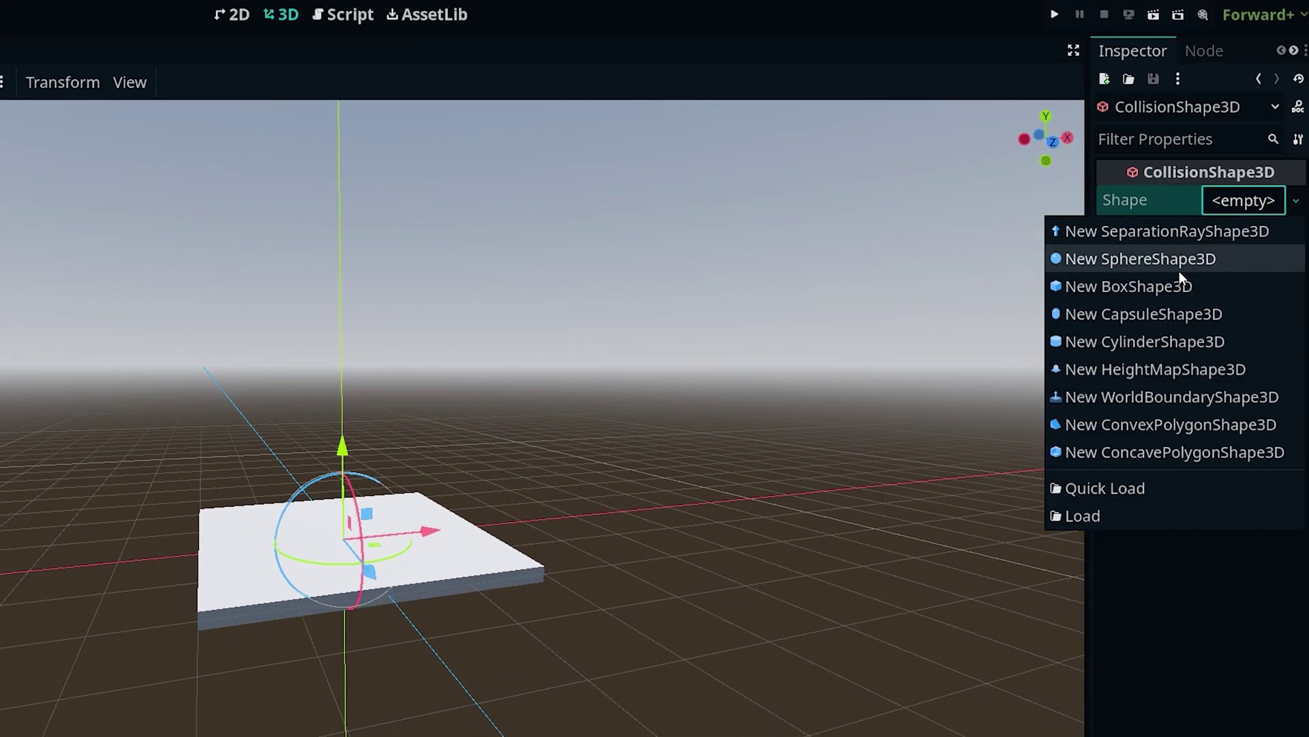
click(1143, 289)
click(1242, 200)
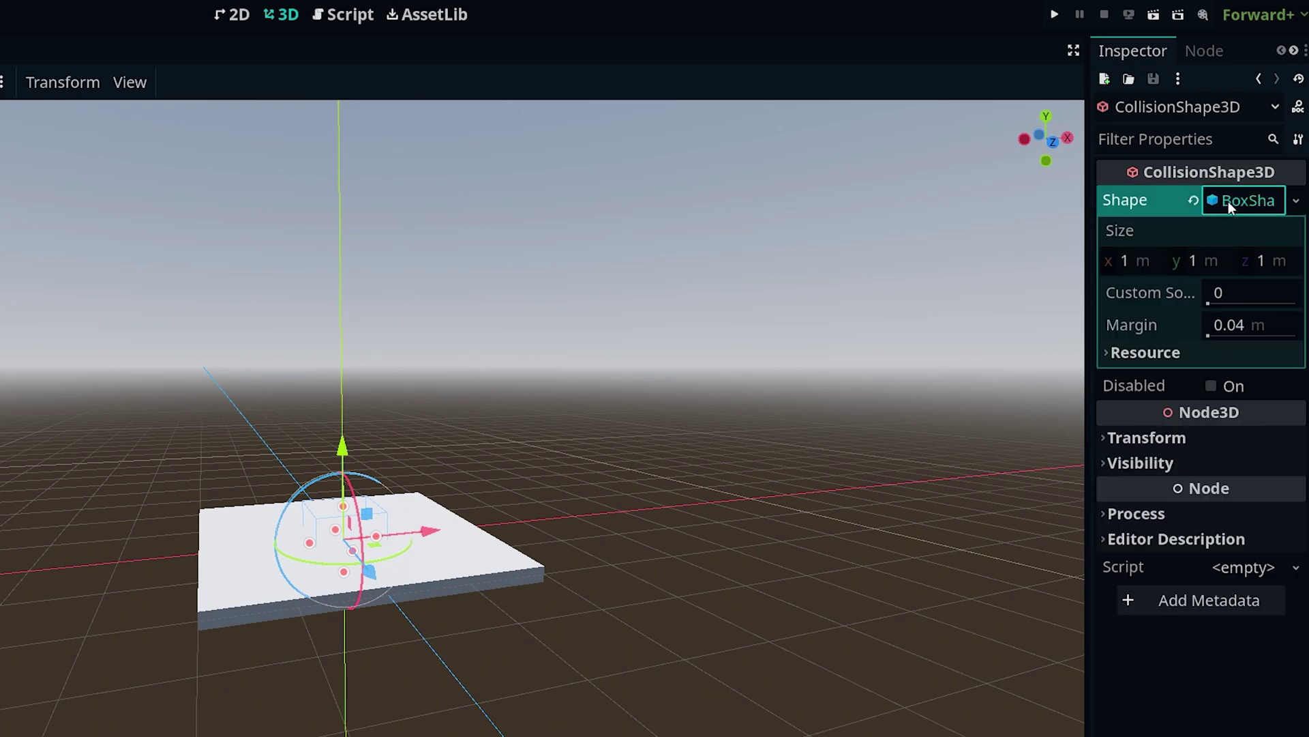
Set the collision box size to x 4, y 0.2, z 4 to match the slab.
click(1132, 259)
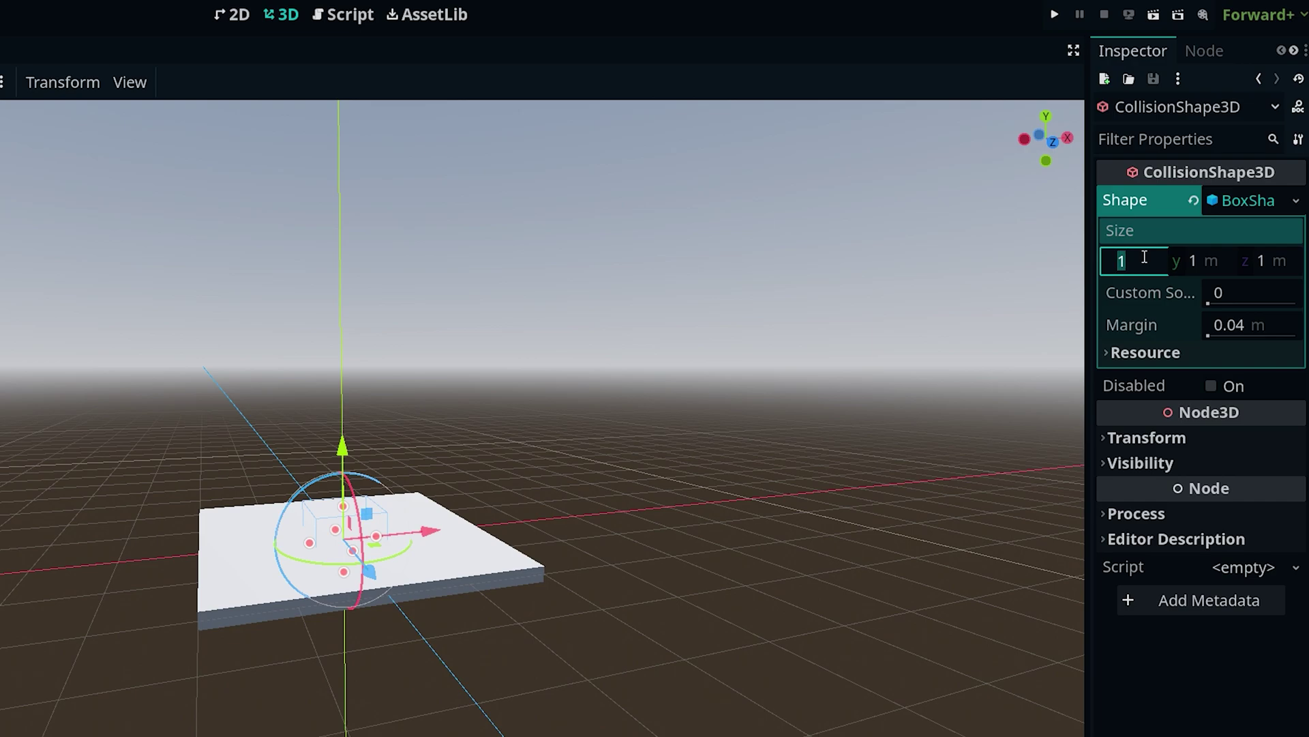
text(4)
key(Return)
key(Tab)
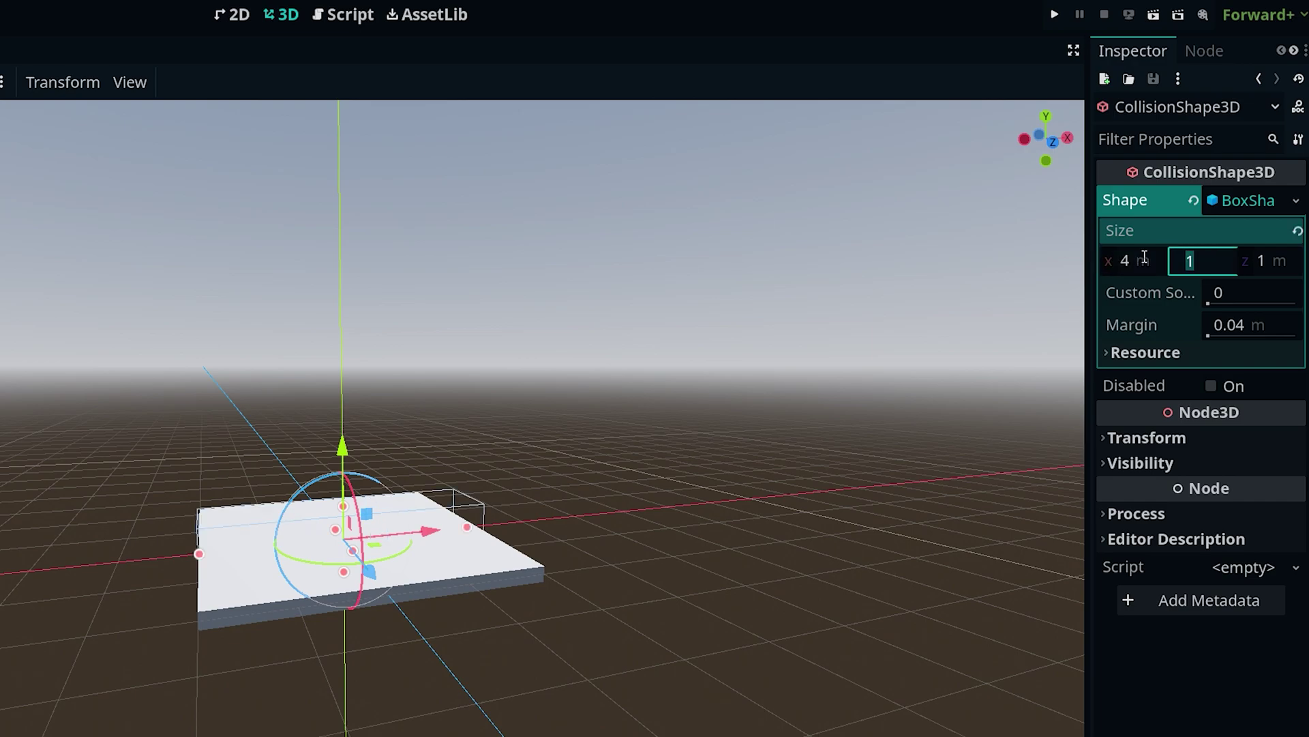
text(0.2)
key(Tab)
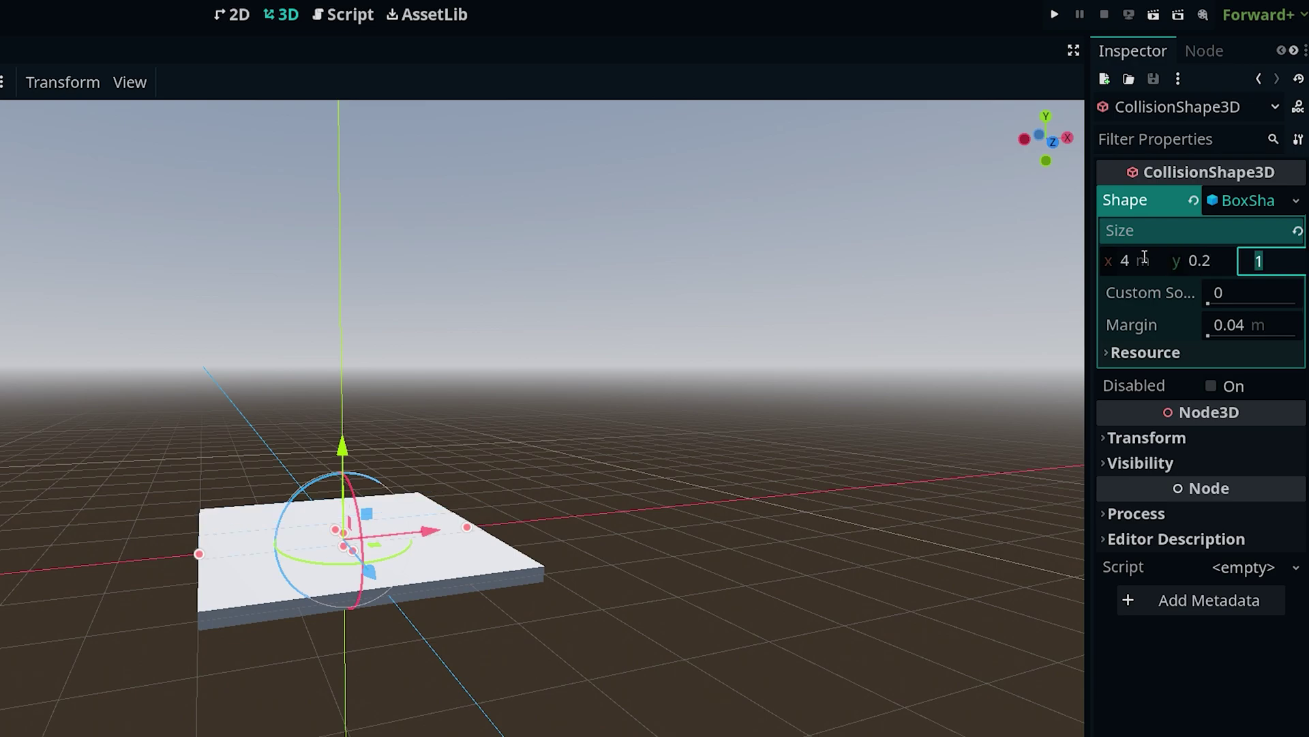
text(4)
key(Return)
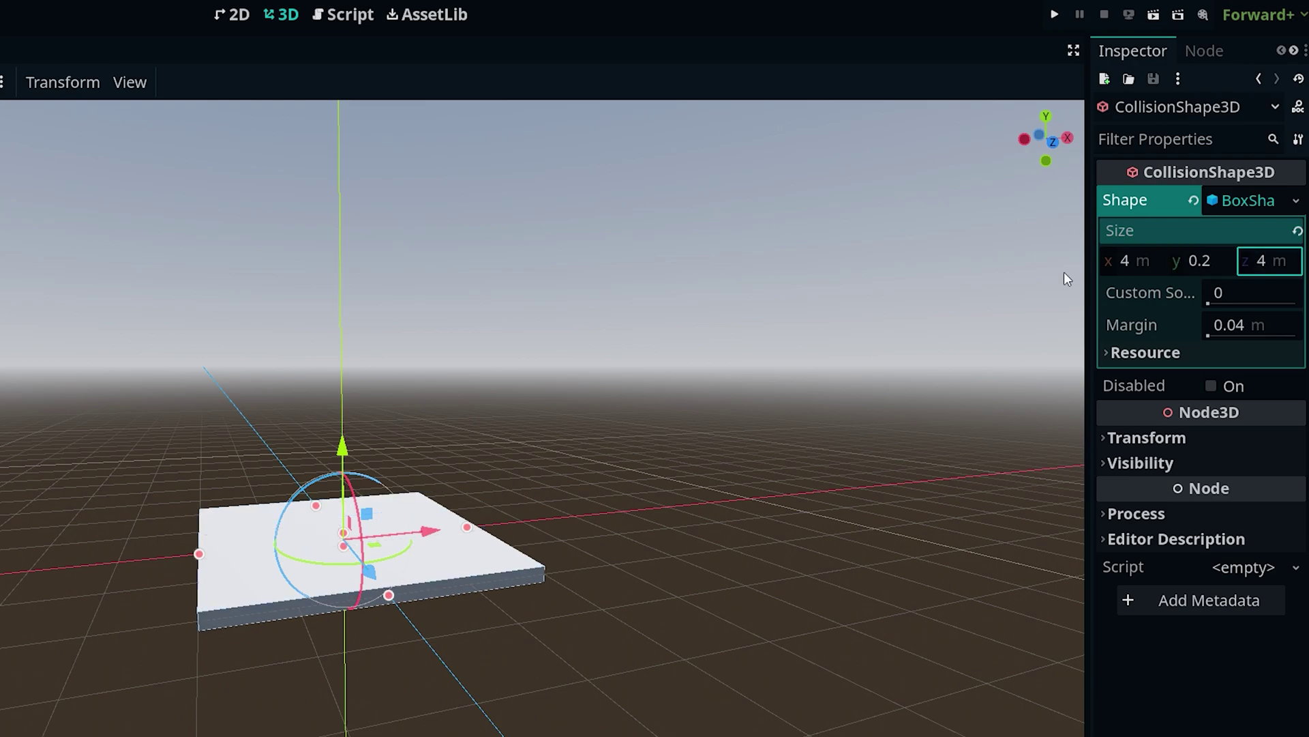
middle_drag(329, 611, 335, 698)
scroll(345, 564, up, 3)
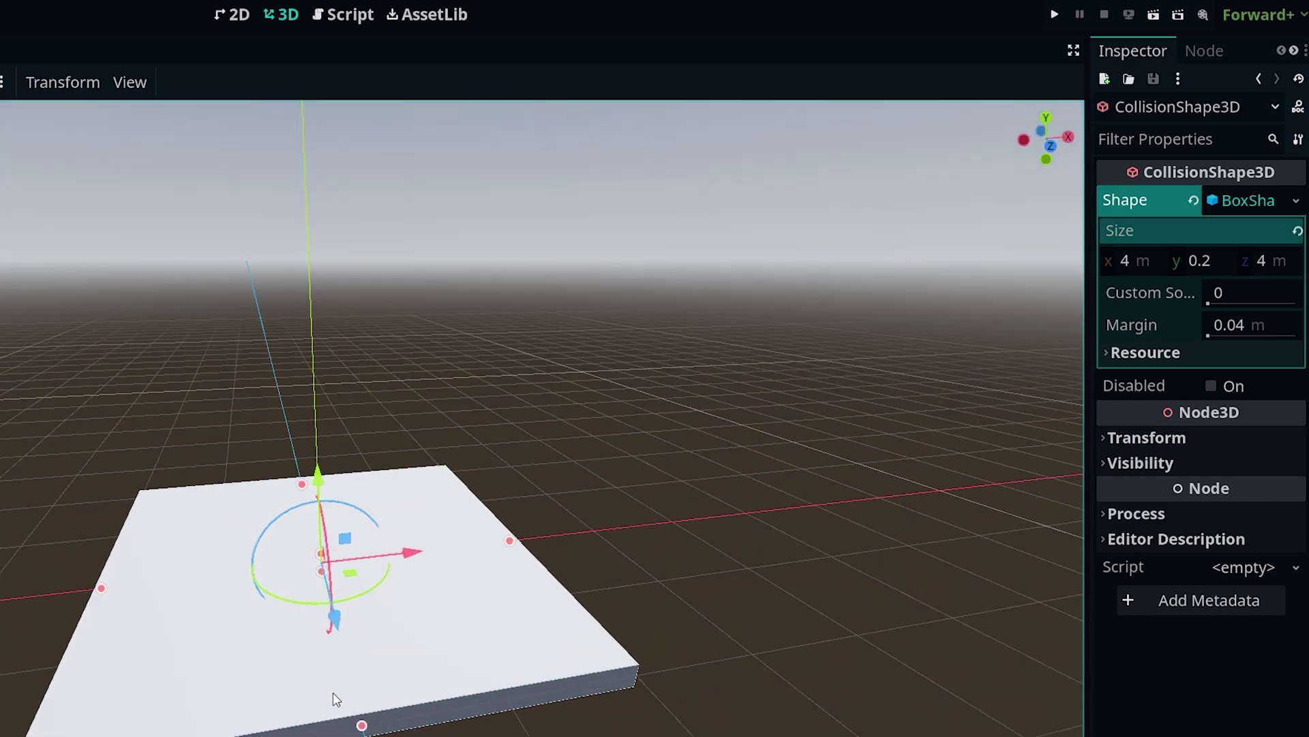
scroll(336, 693, down, 4)
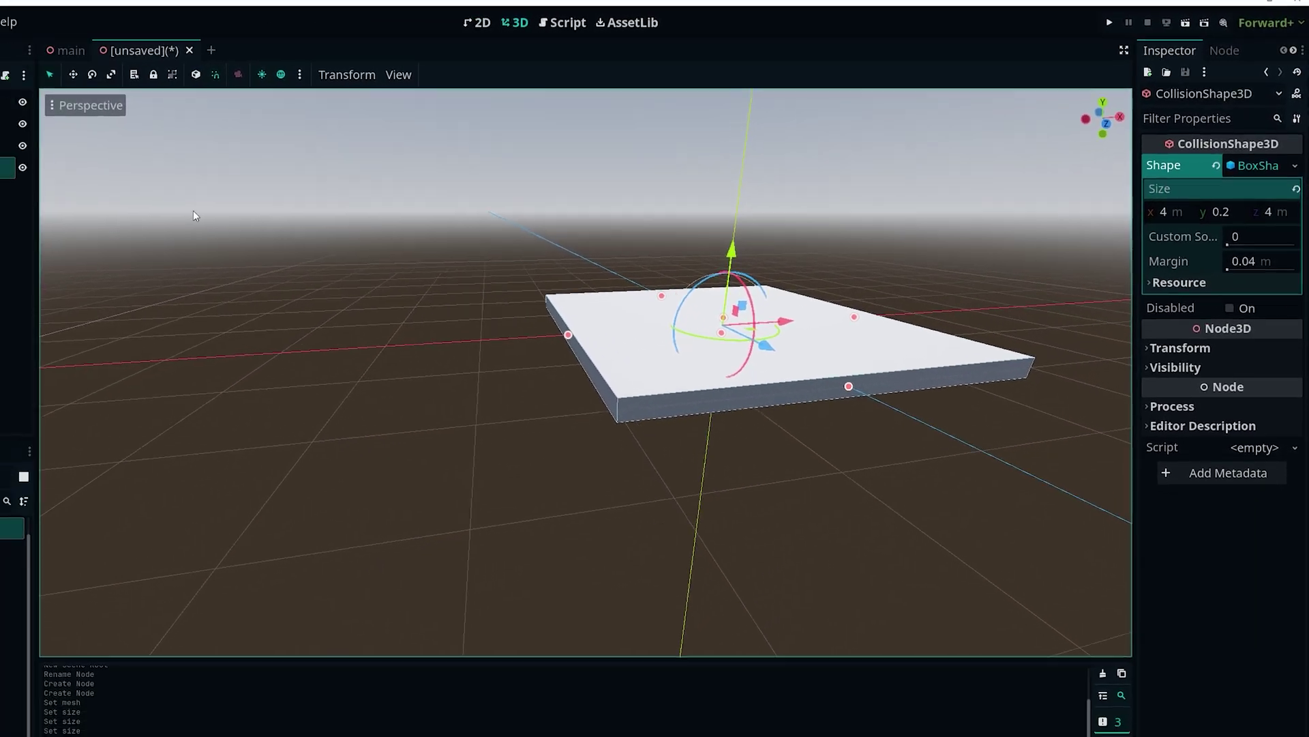
middle_drag(750, 355, 661, 328)
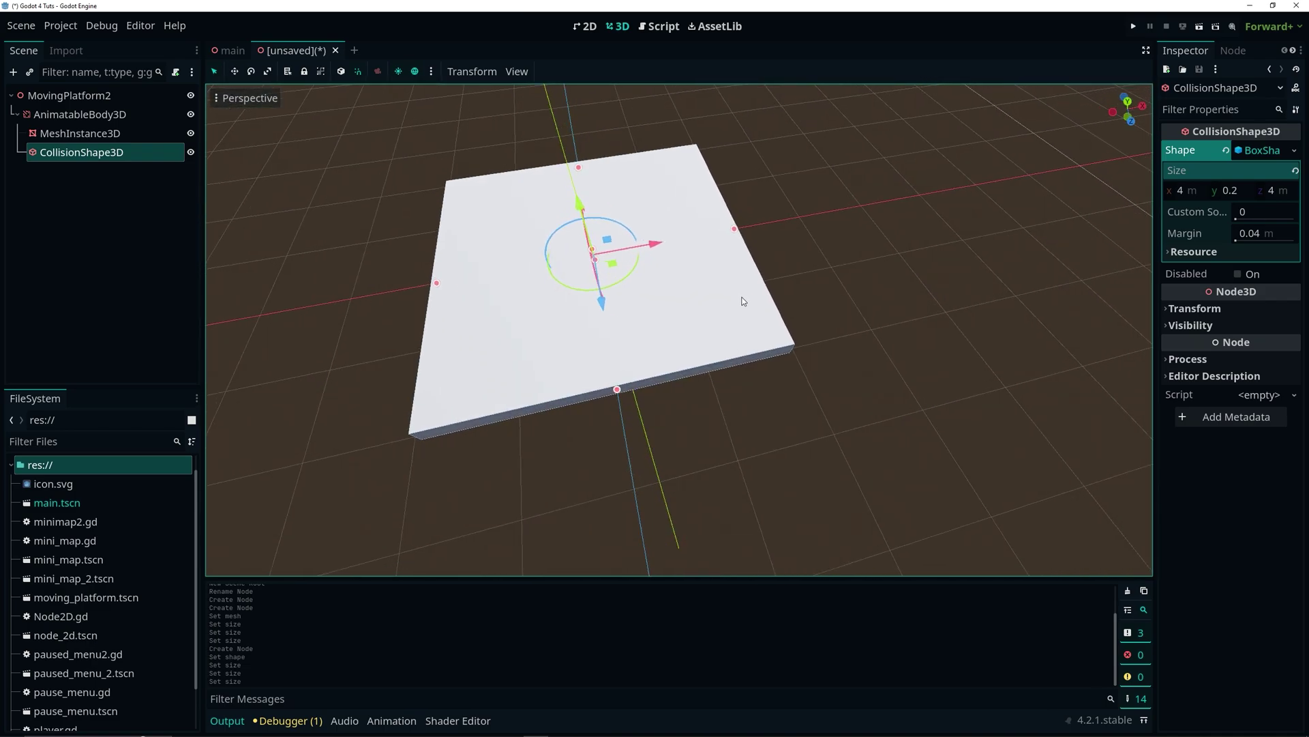
middle_drag(742, 301, 705, 228)
middle_drag(837, 284, 757, 310)
scroll(669, 300, down, 2)
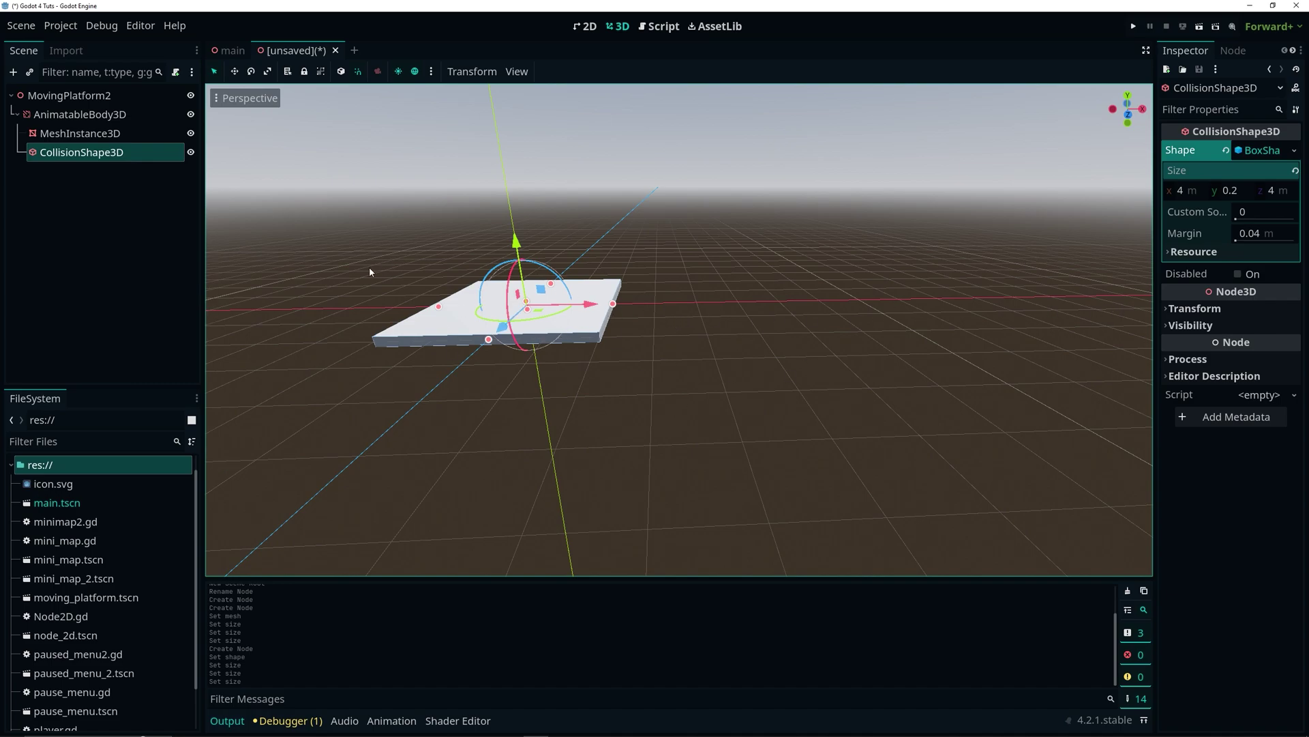
Add a Path3D under MovingPlatform2 with a PathFollow3D child beneath it.
click(82, 95)
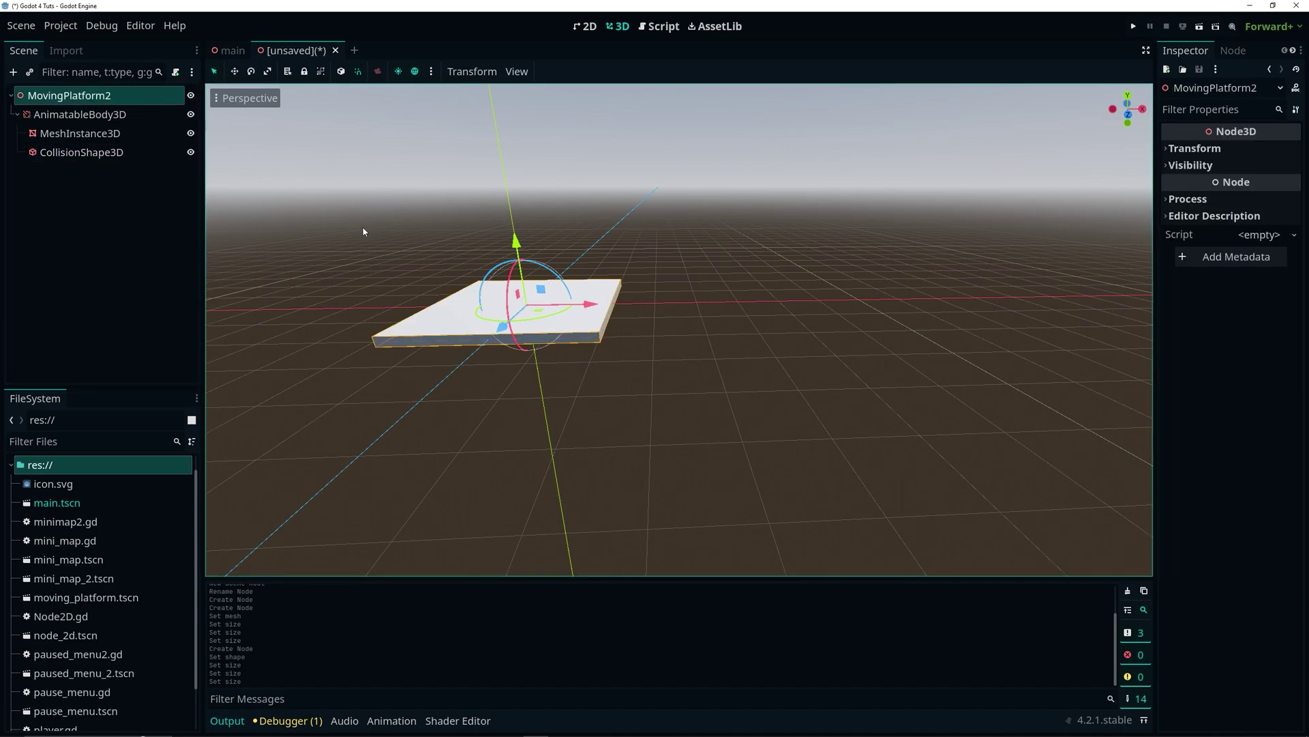
key(ctrl+a)
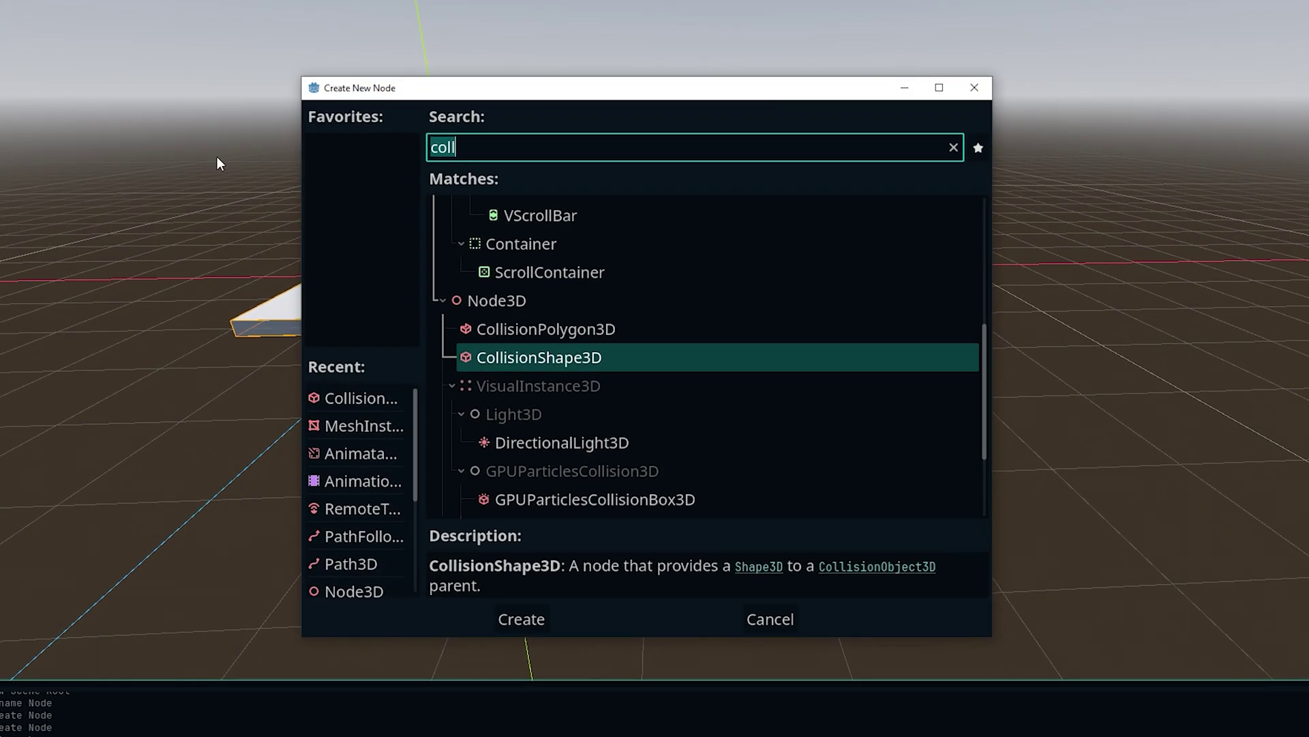
text(path)
key(Return)
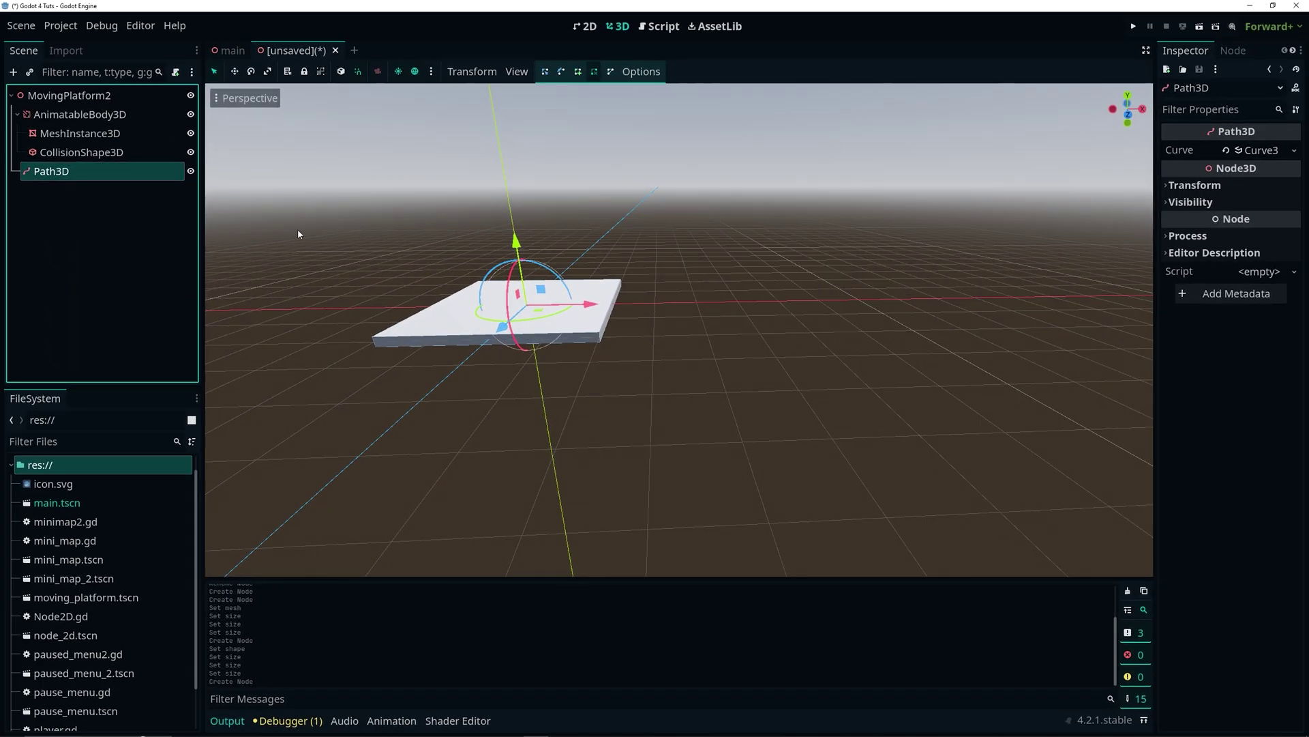
key(ctrl+a)
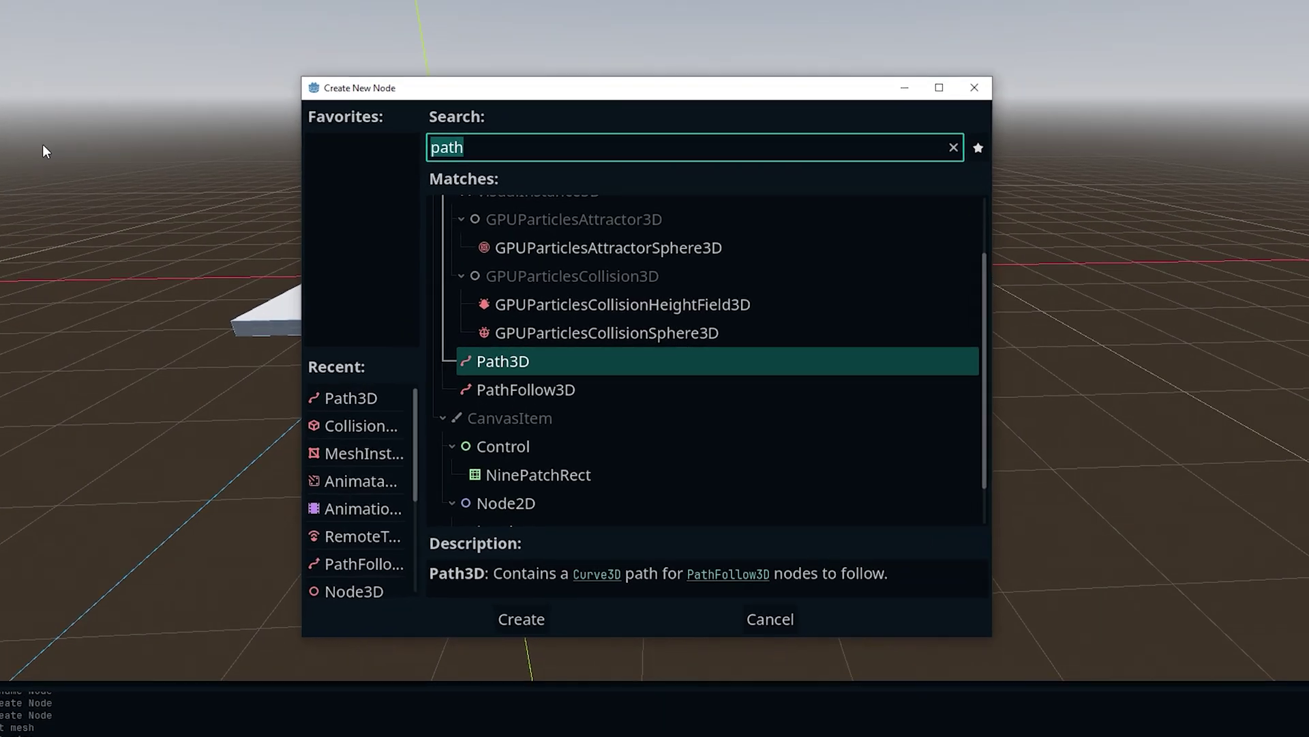
double_click(564, 389)
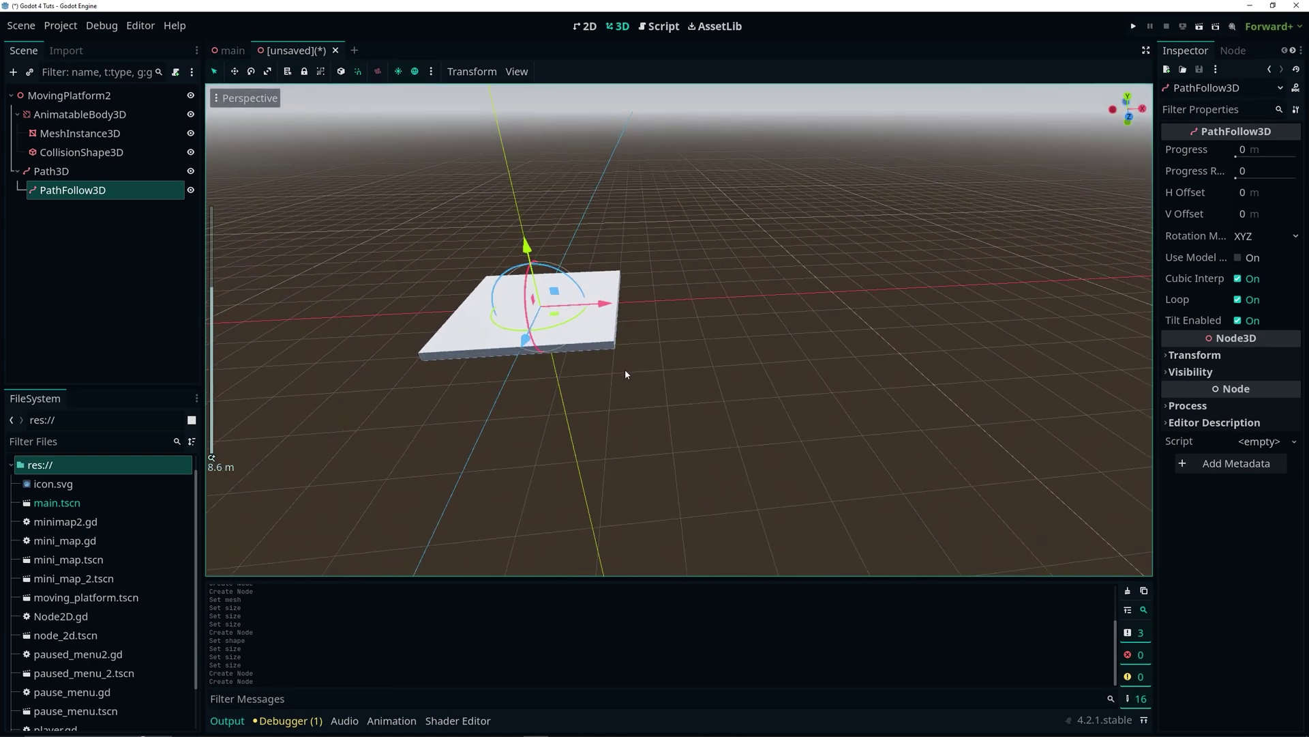
middle_drag(625, 370, 665, 360)
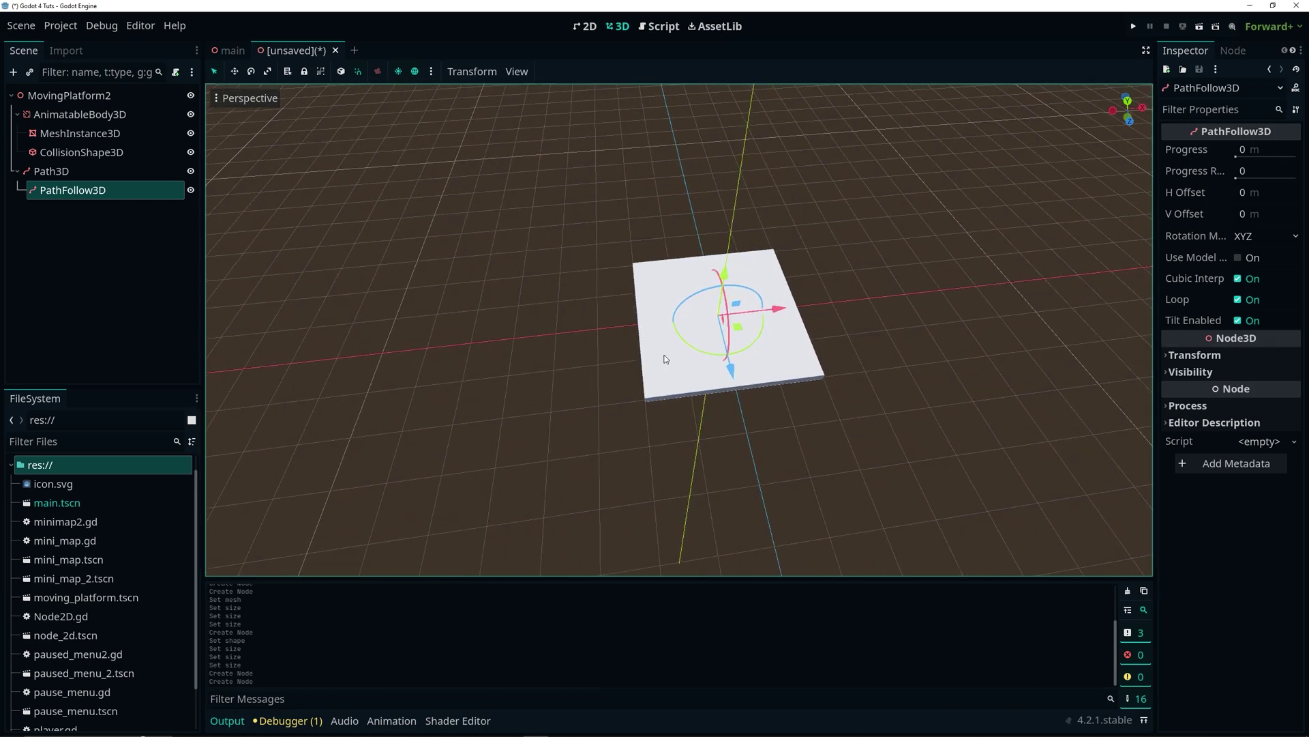
In Top view, draw a two-point Path3D curve from the origin straight out along X.
key(KP_7)
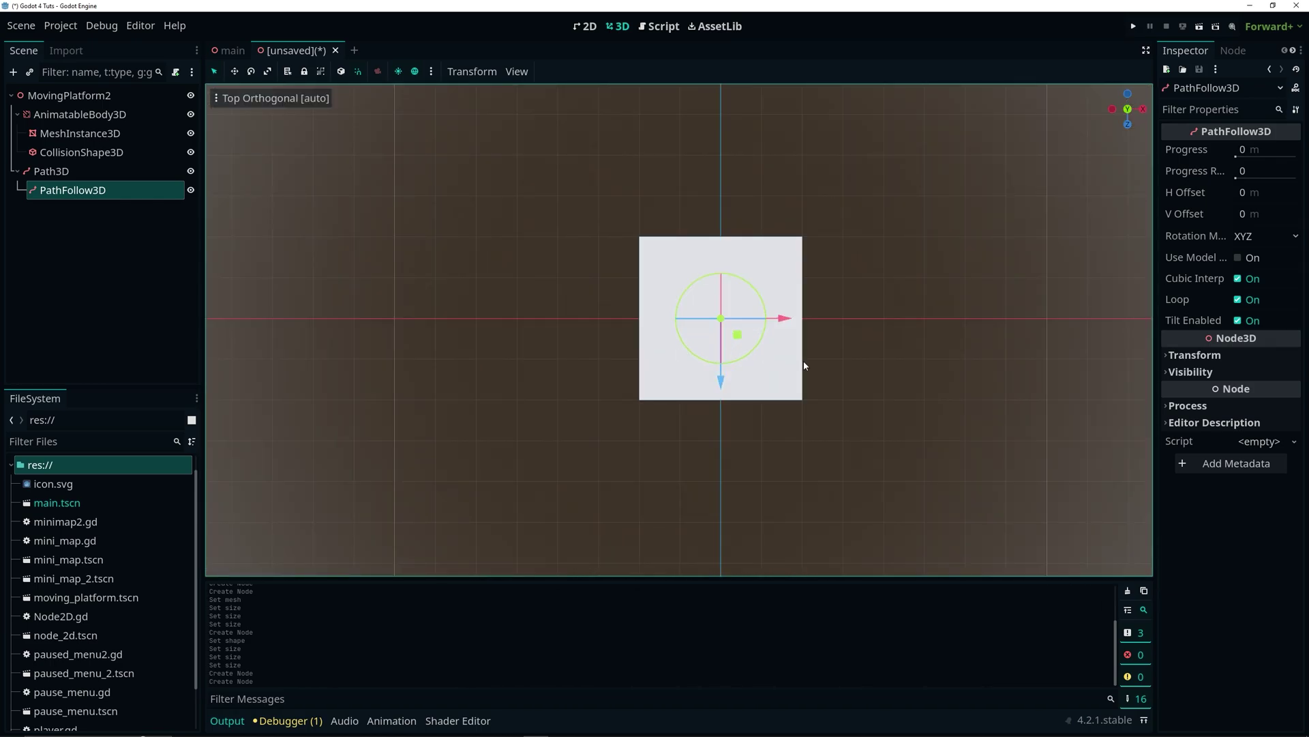
shift+middle_drag(765, 366, 738, 337)
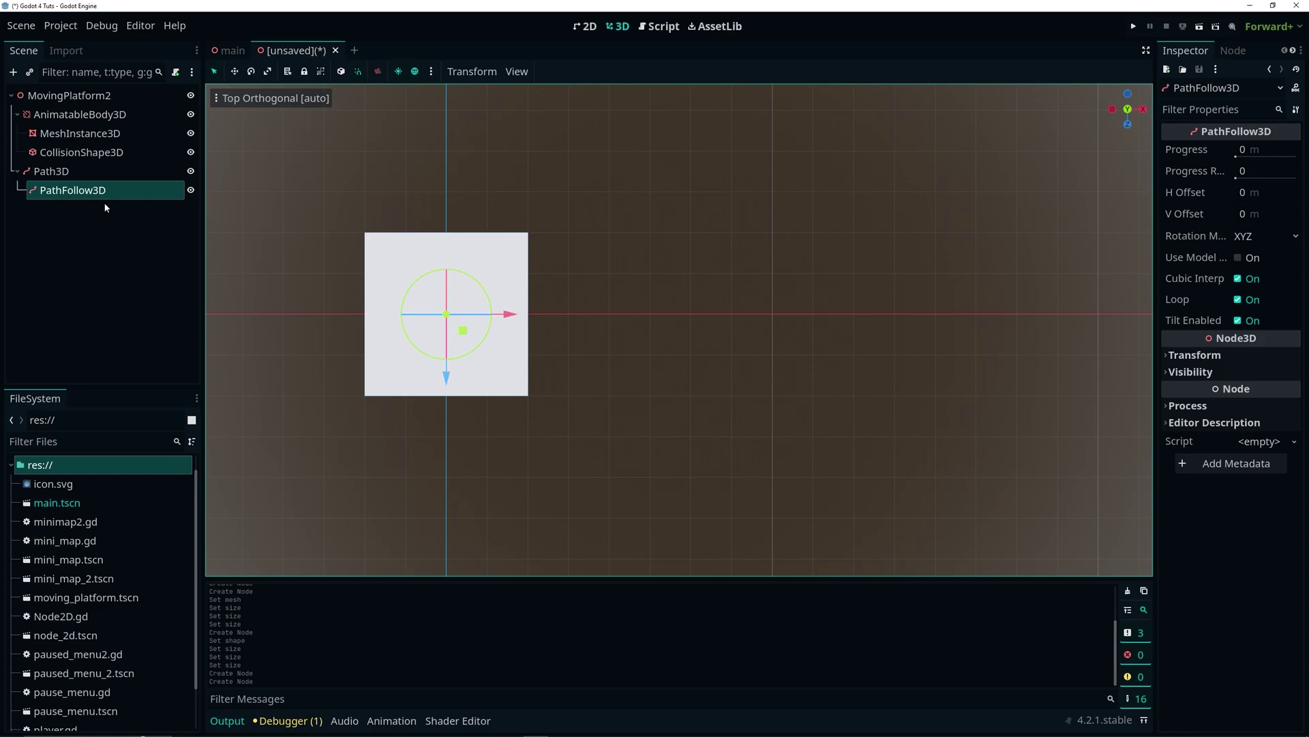
click(55, 174)
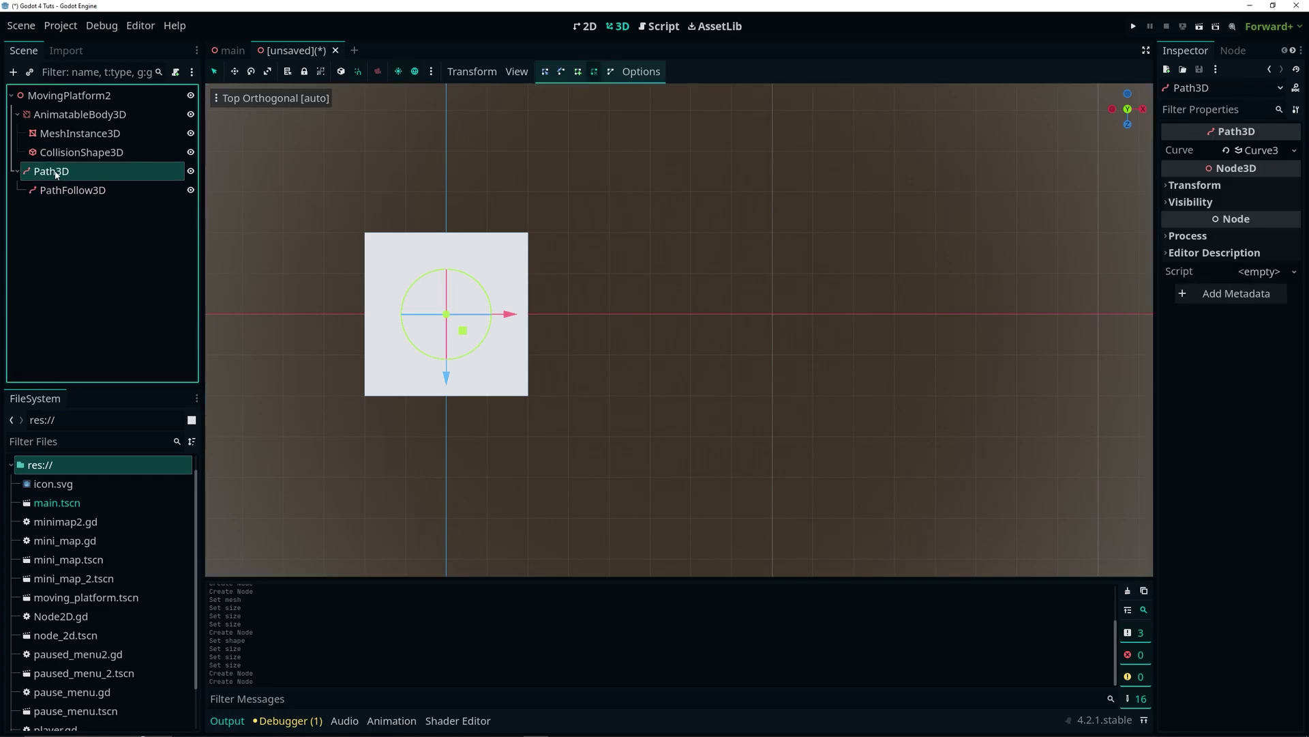
click(578, 73)
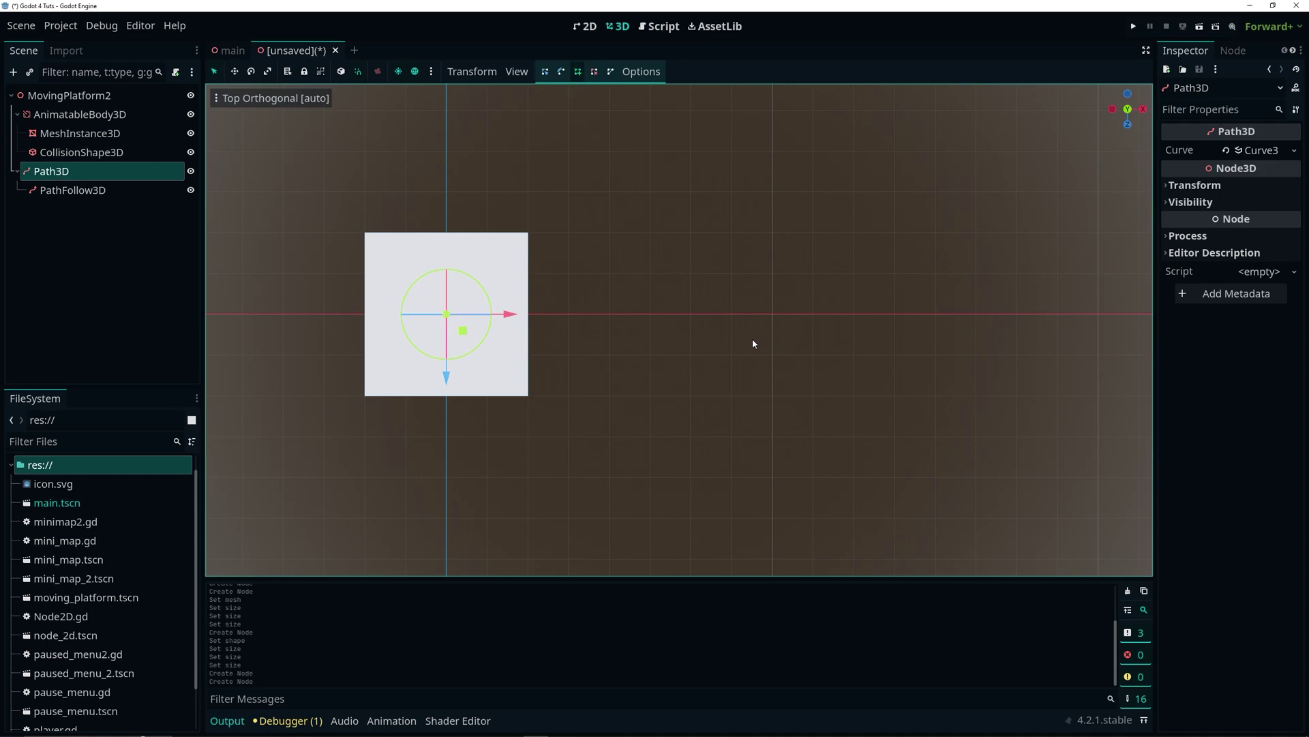
scroll(836, 328, down, 3)
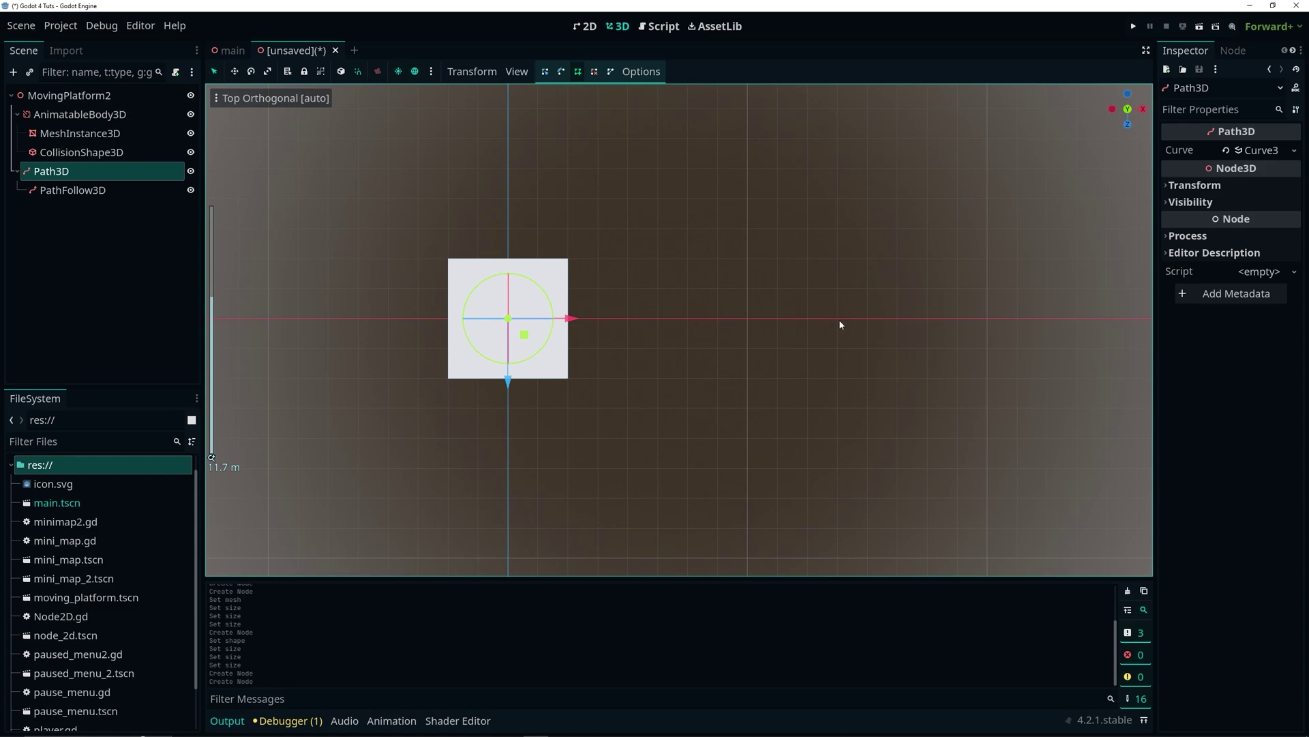
click(508, 319)
click(749, 320)
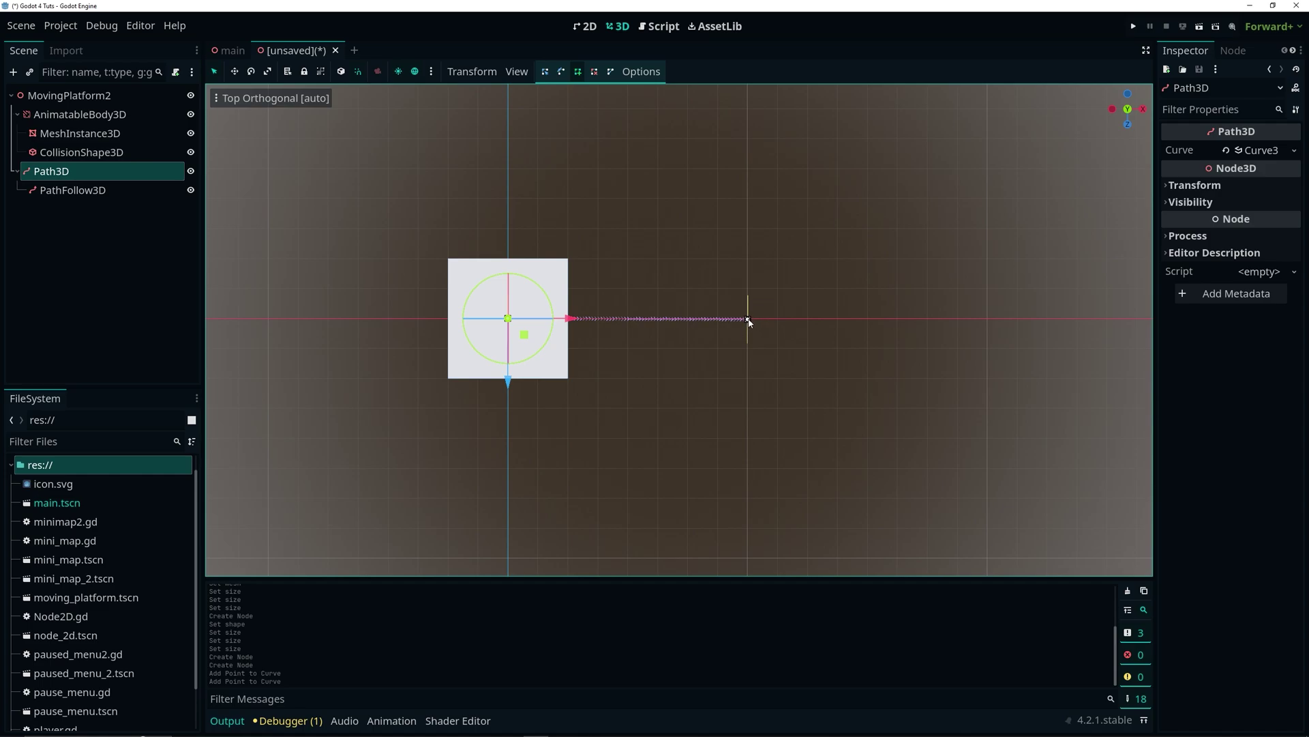
mouse_move(748, 321)
mouse_down()
mouse_move(775, 263)
mouse_move(702, 330)
mouse_move(944, 307)
mouse_move(746, 318)
mouse_move(748, 354)
mouse_move(748, 313)
mouse_move(434, 156)
mouse_move(479, 167)
mouse_move(748, 318)
mouse_up()
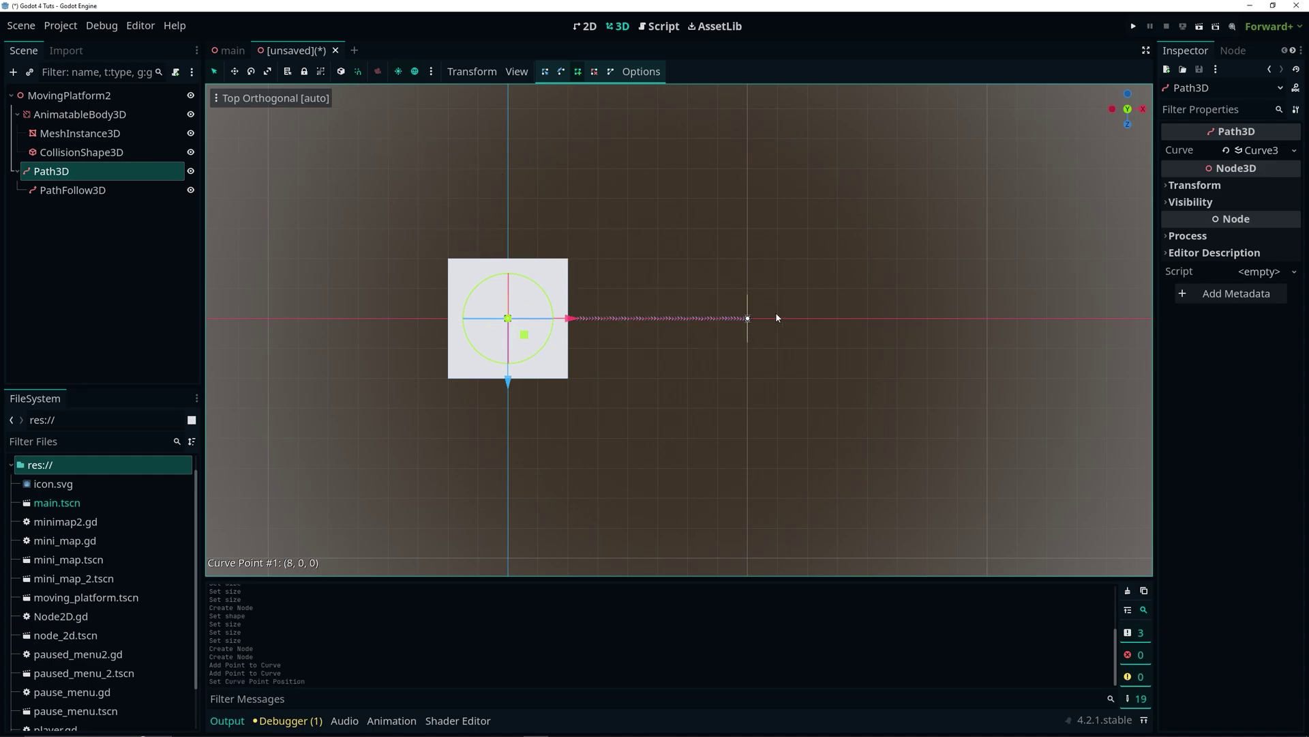
click(510, 318)
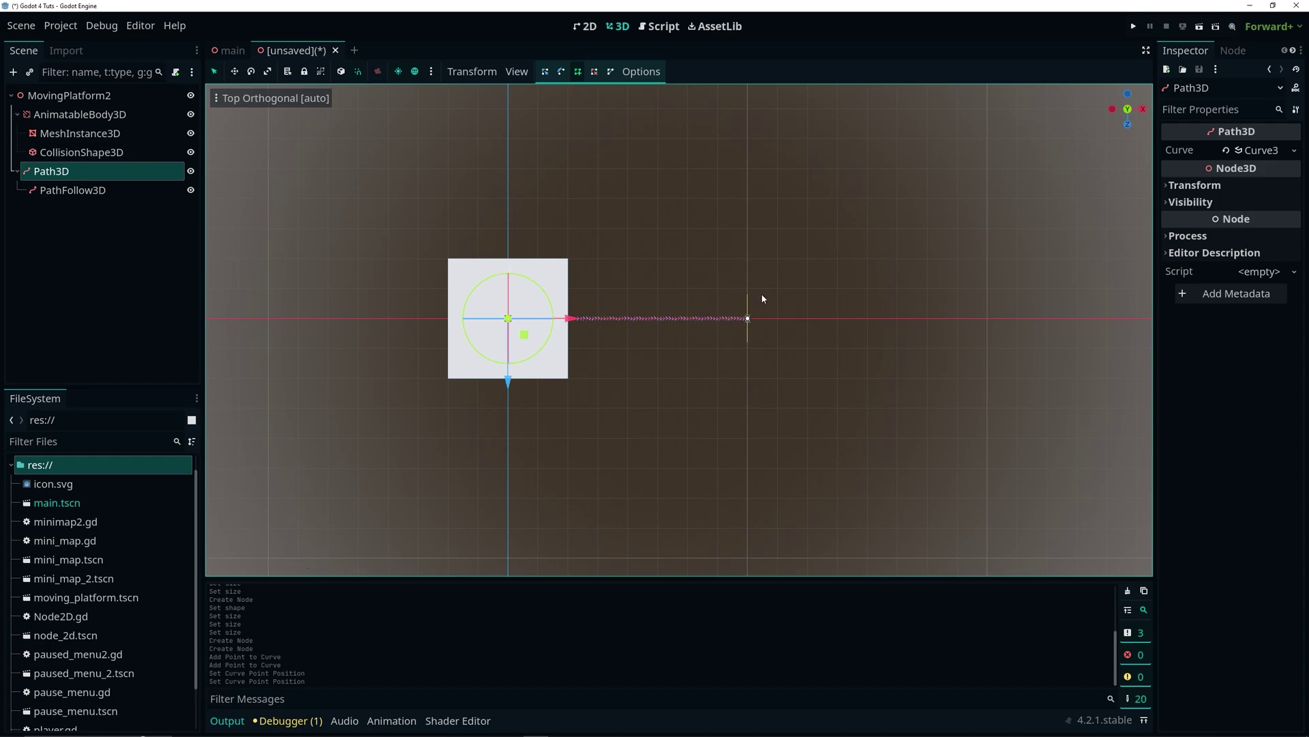
click(748, 225)
click(980, 190)
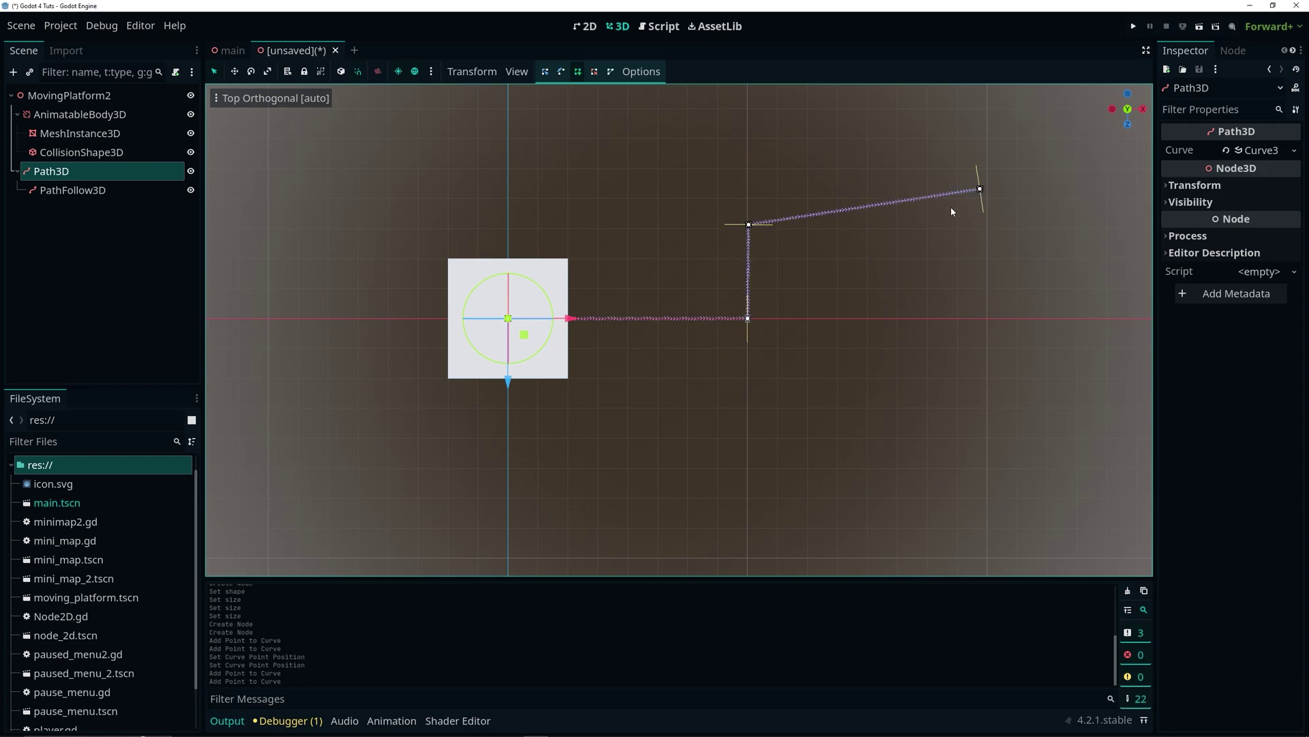
click(594, 73)
click(980, 189)
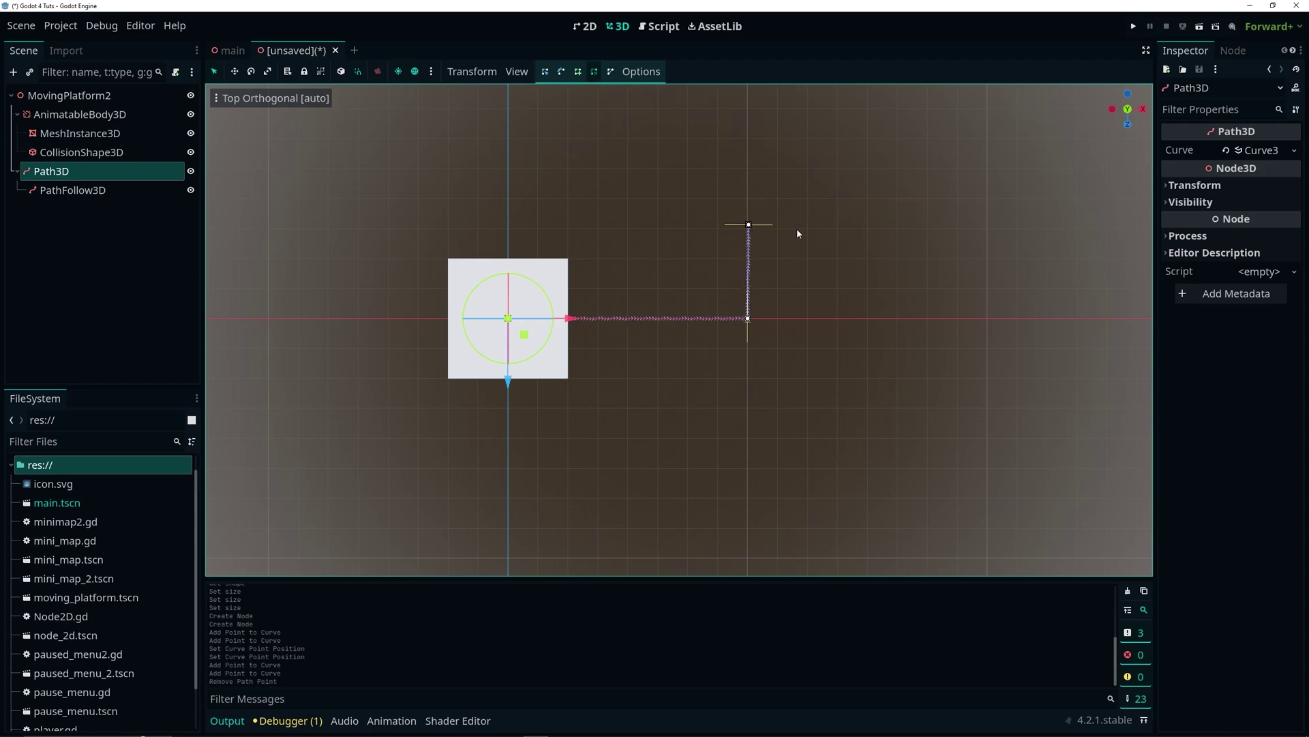
key(ctrl+z)
key(ctrl+z)
key(ctrl+z)
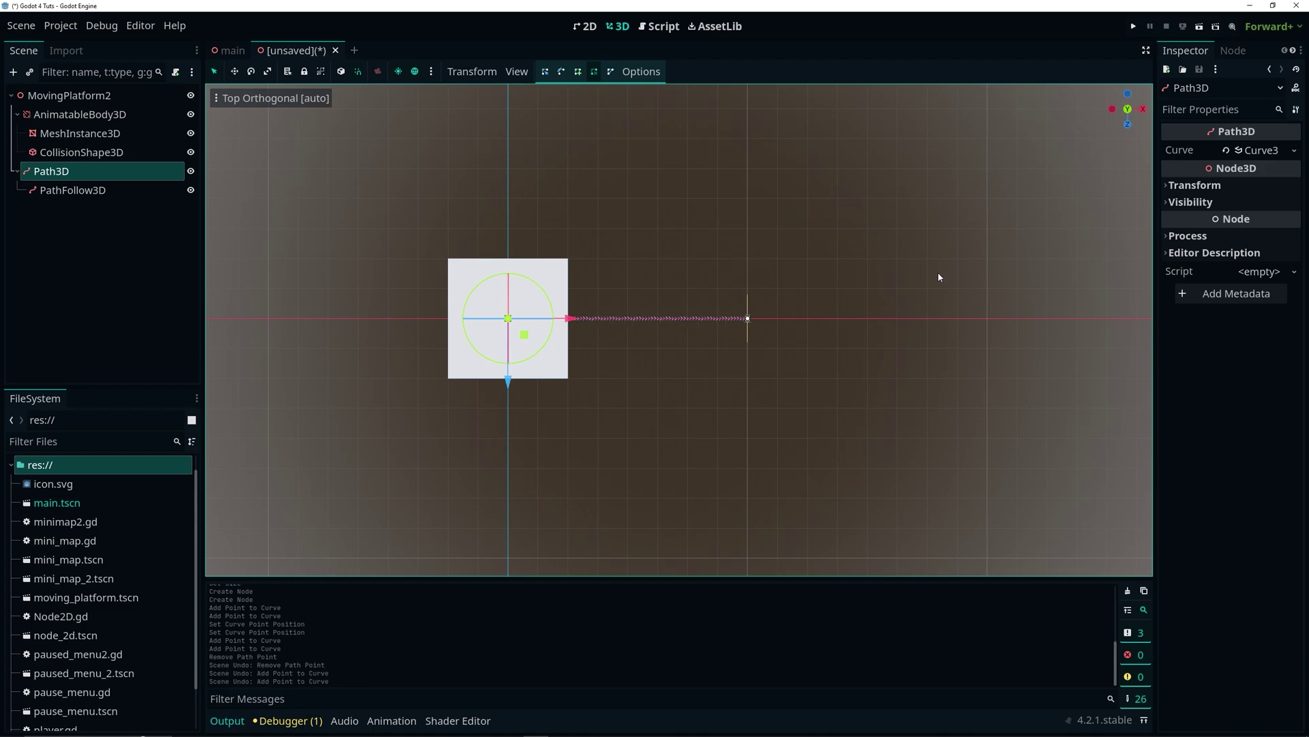
middle_drag(899, 393, 791, 301)
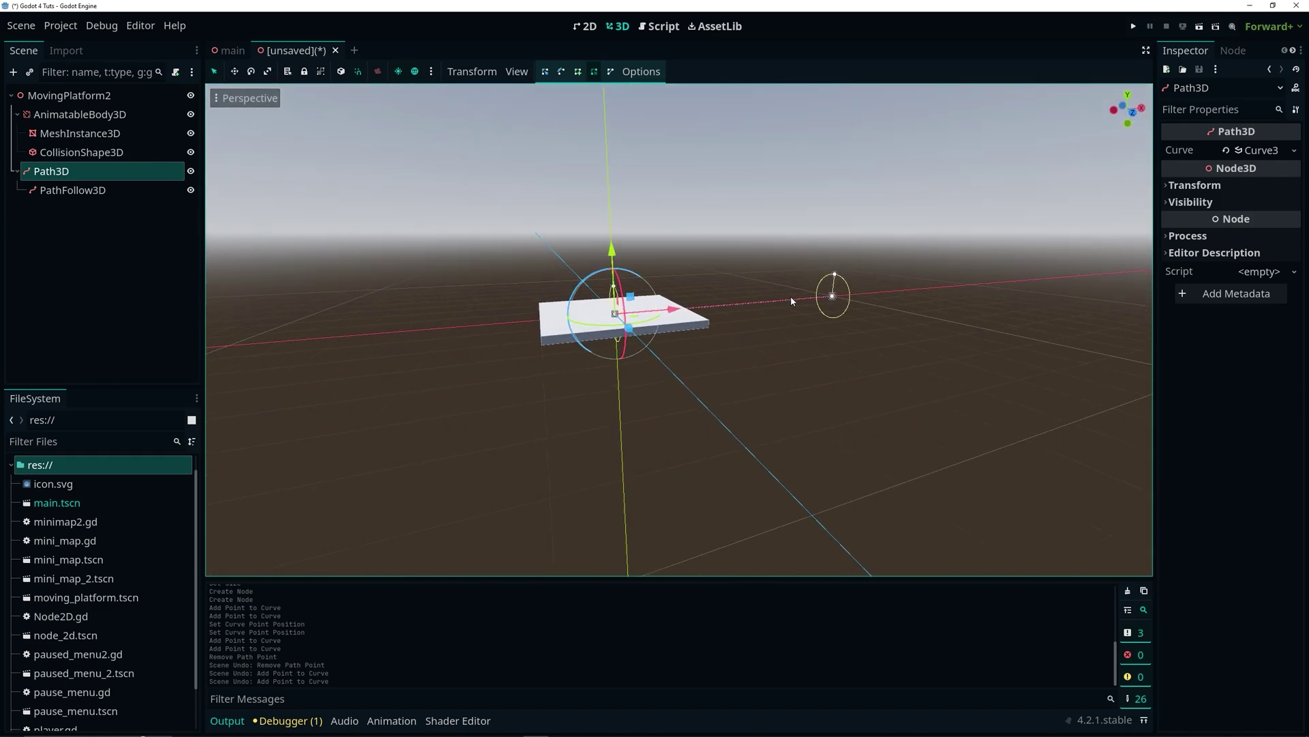
key(KP_7)
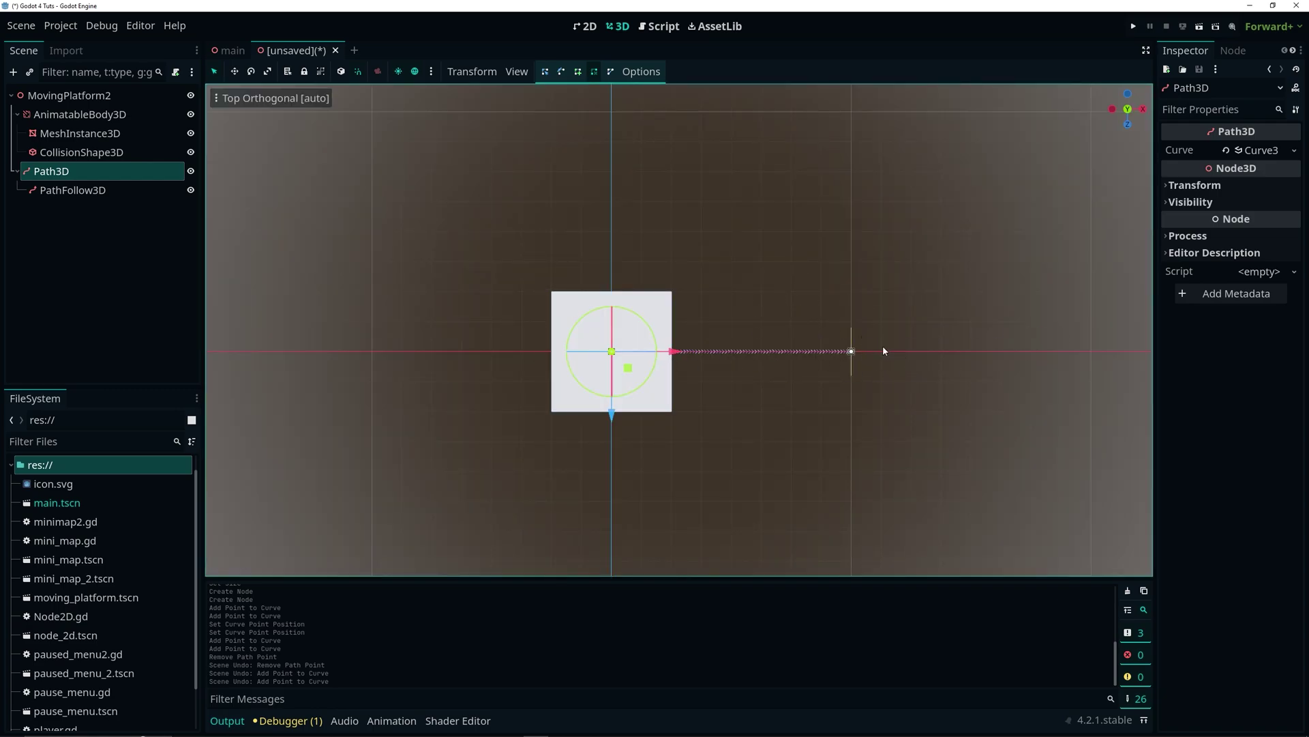
shift+middle_drag(855, 401, 666, 395)
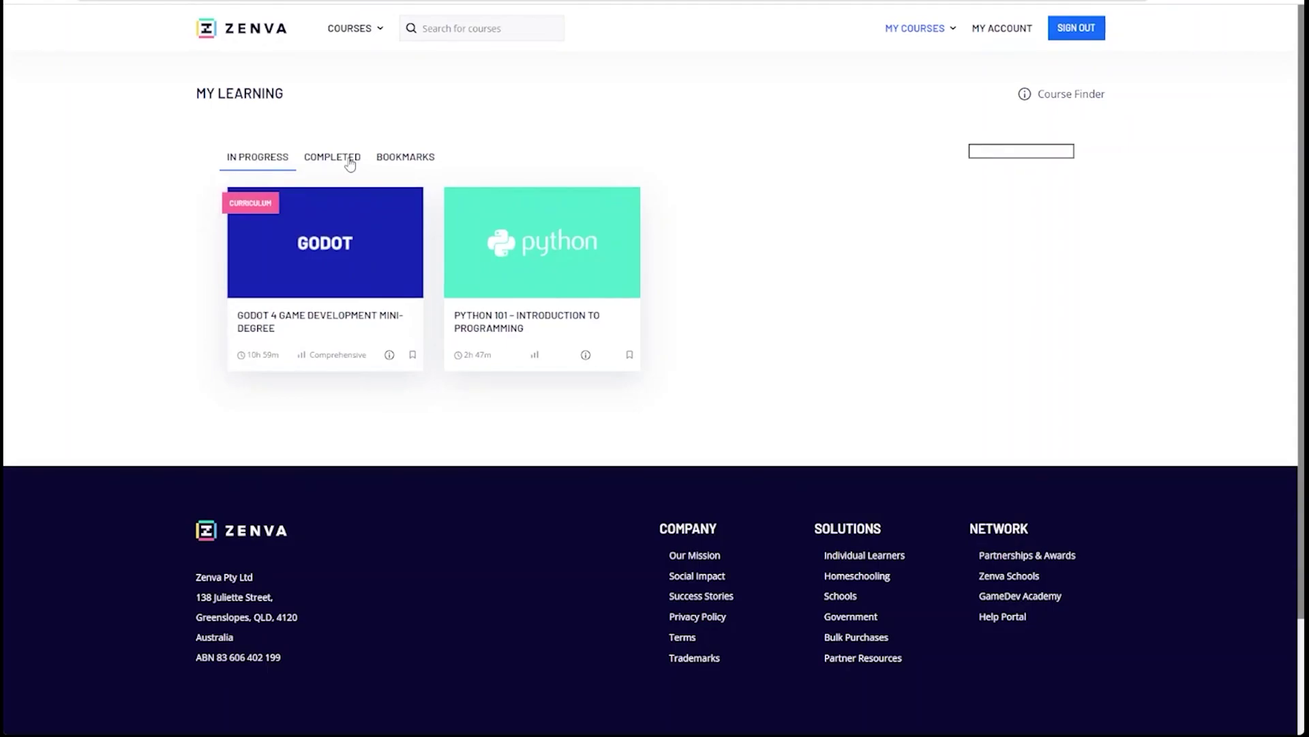
View completed and bookmarked courses, then answer quiz questions with FileSystem and Inspector.
click(349, 163)
click(421, 162)
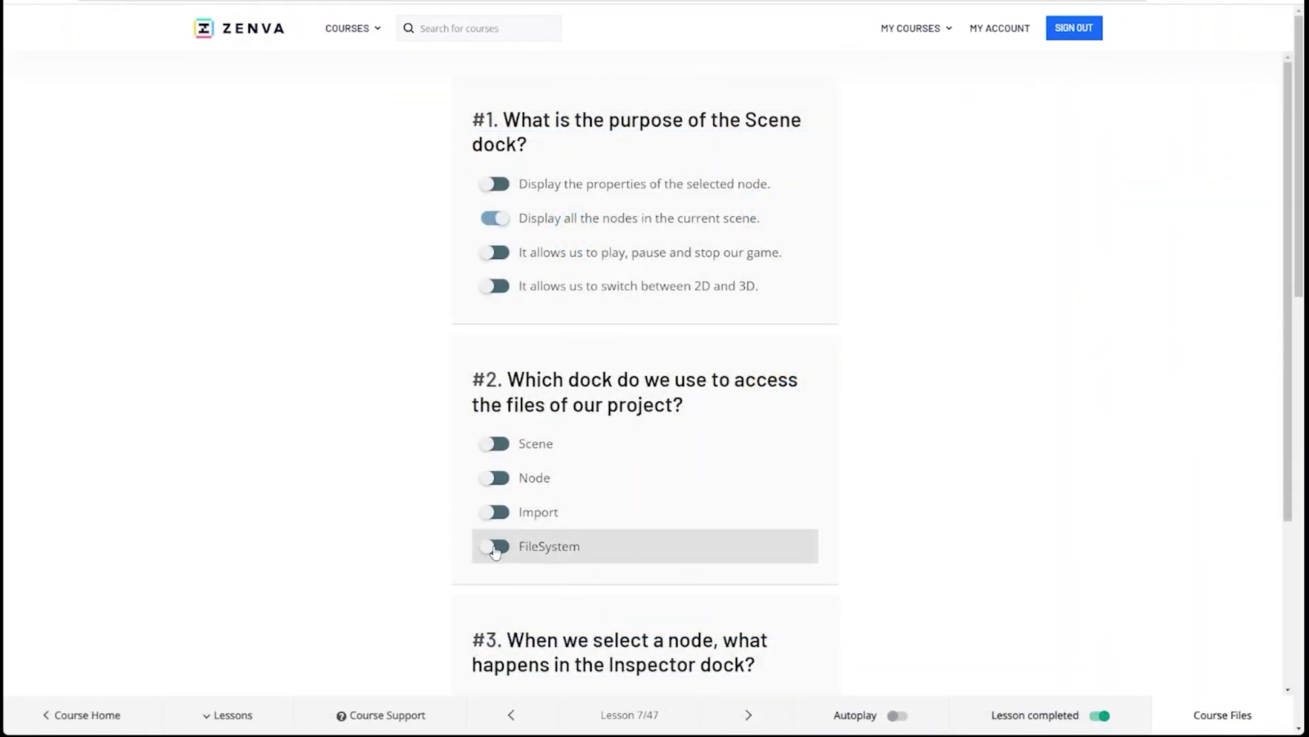
click(496, 546)
scroll(856, 462, down, 3)
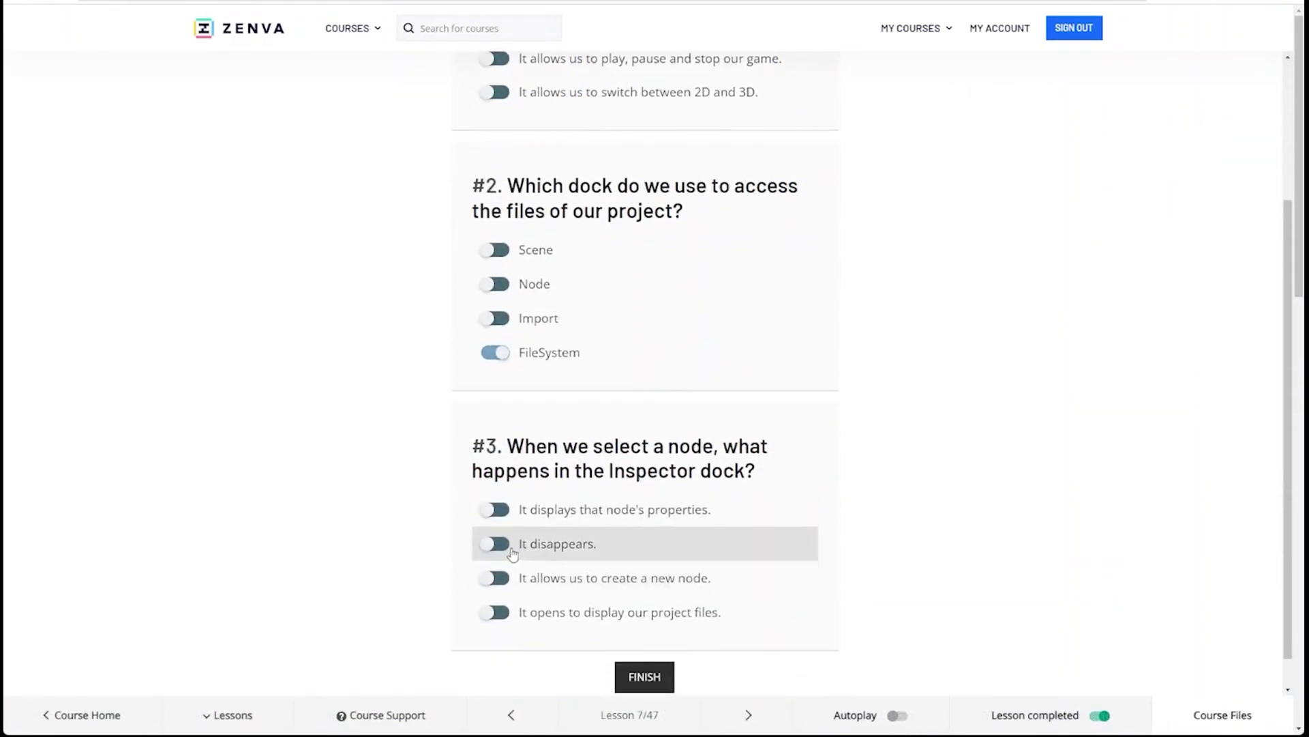
click(496, 509)
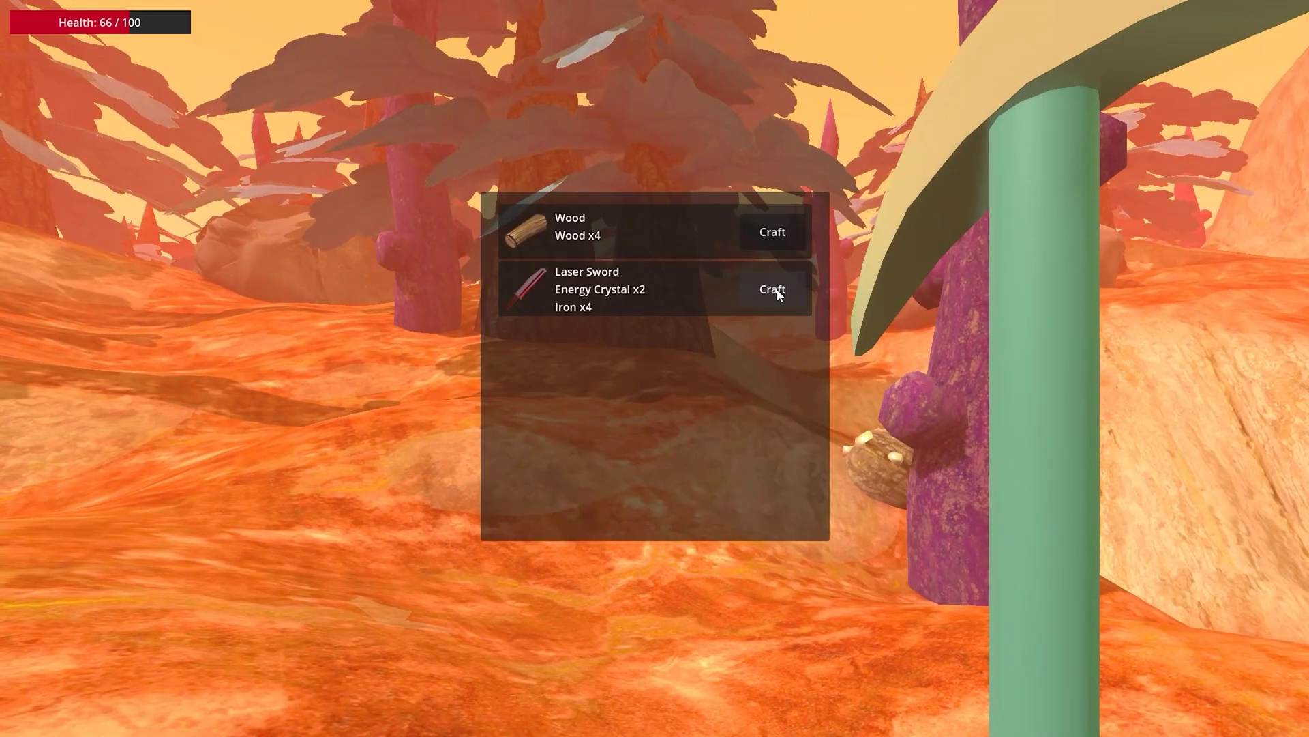
Type 'im just' in a text field, then filter courses by Intermediate level and scroll the grid.
click(778, 289)
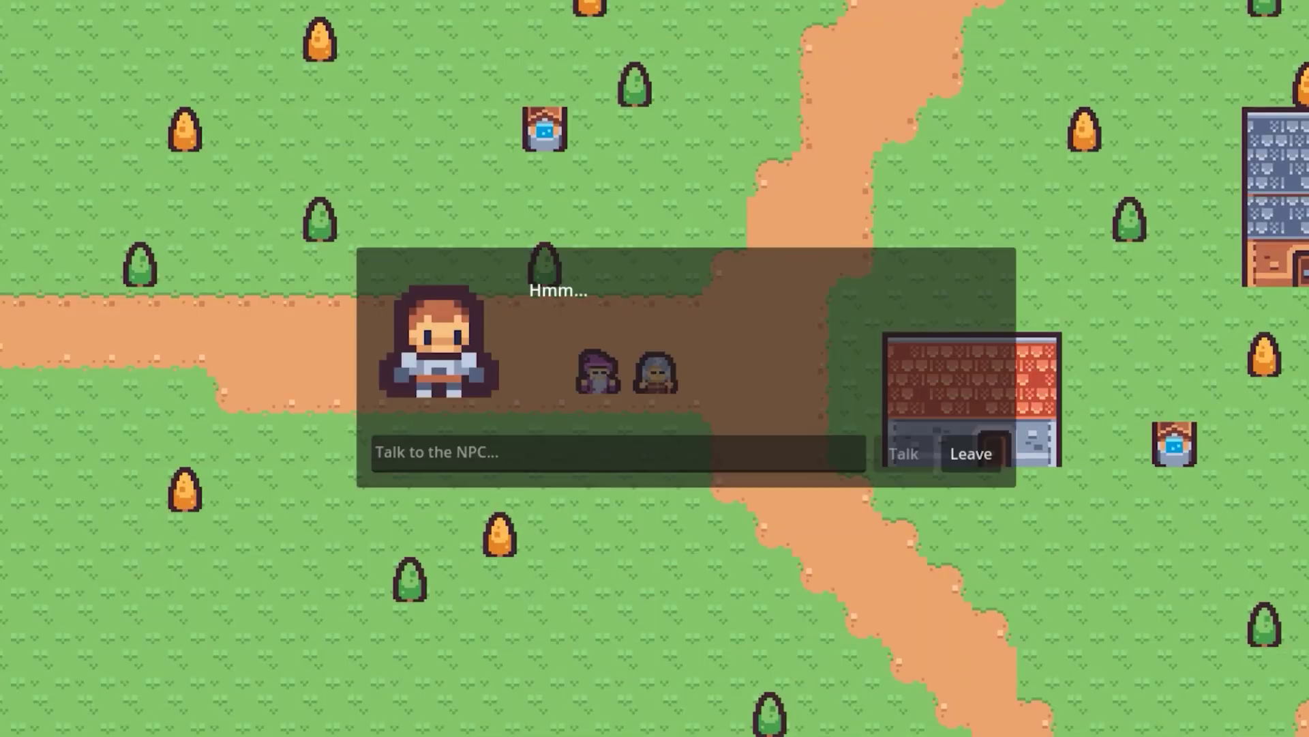
text(im just)
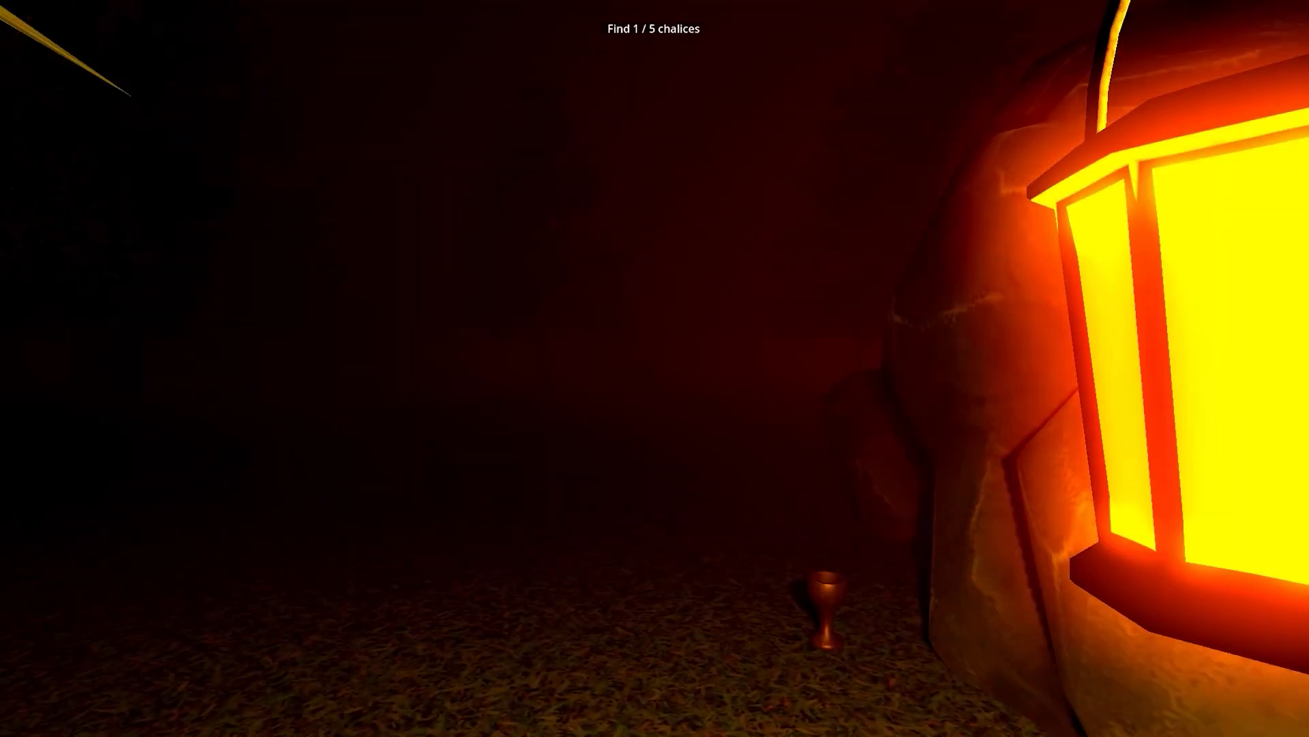
key(w)
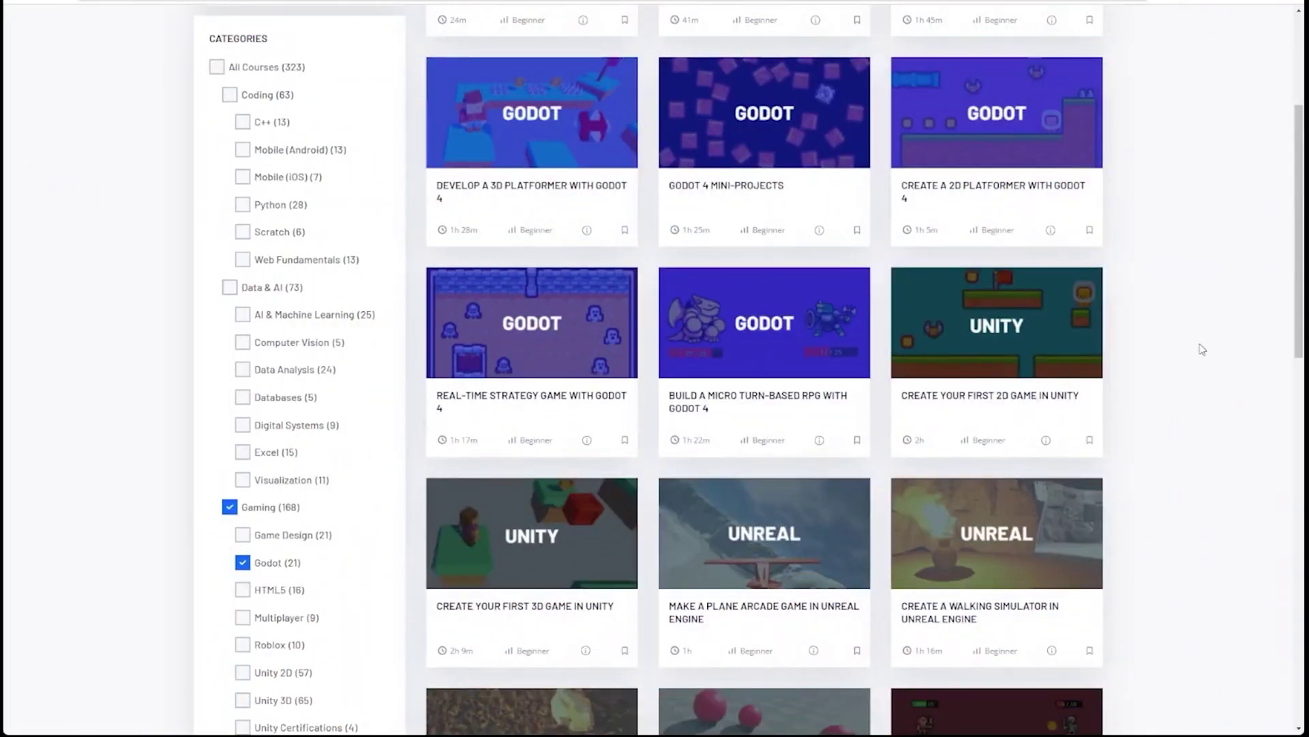
scroll(375, 375, up, 4)
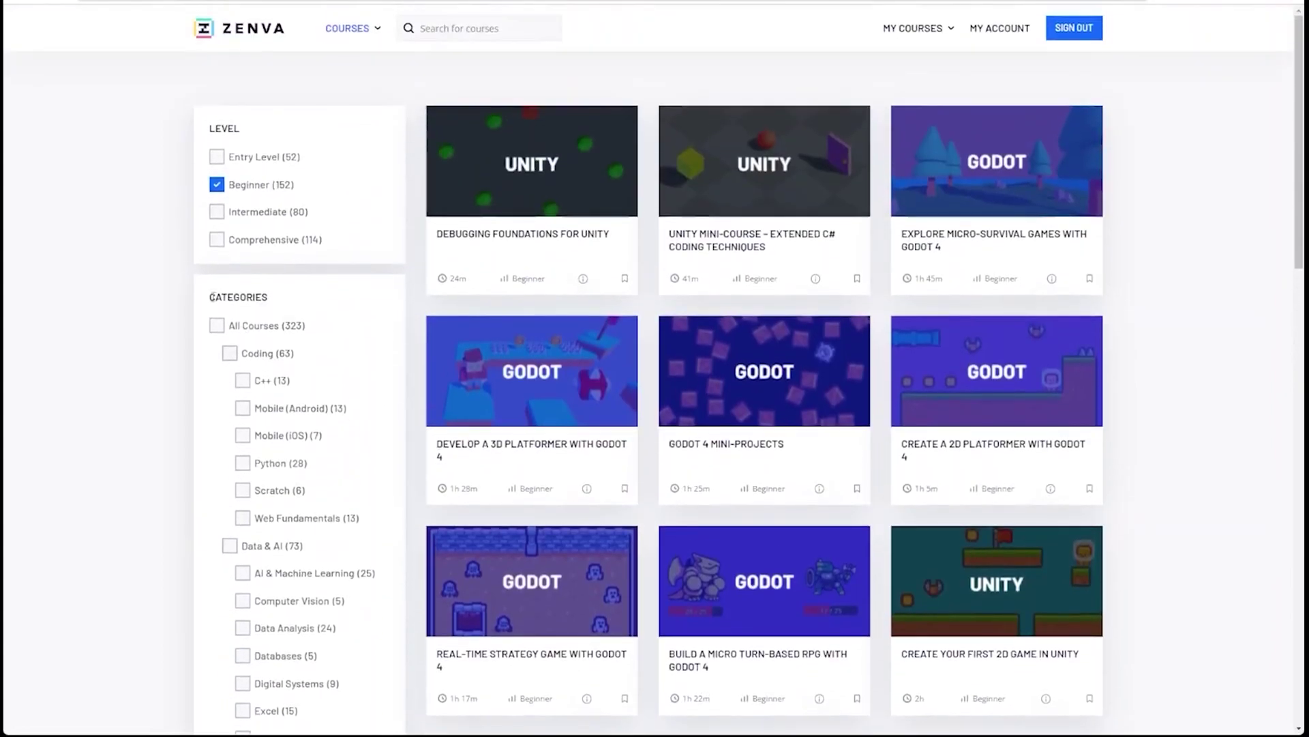
click(217, 212)
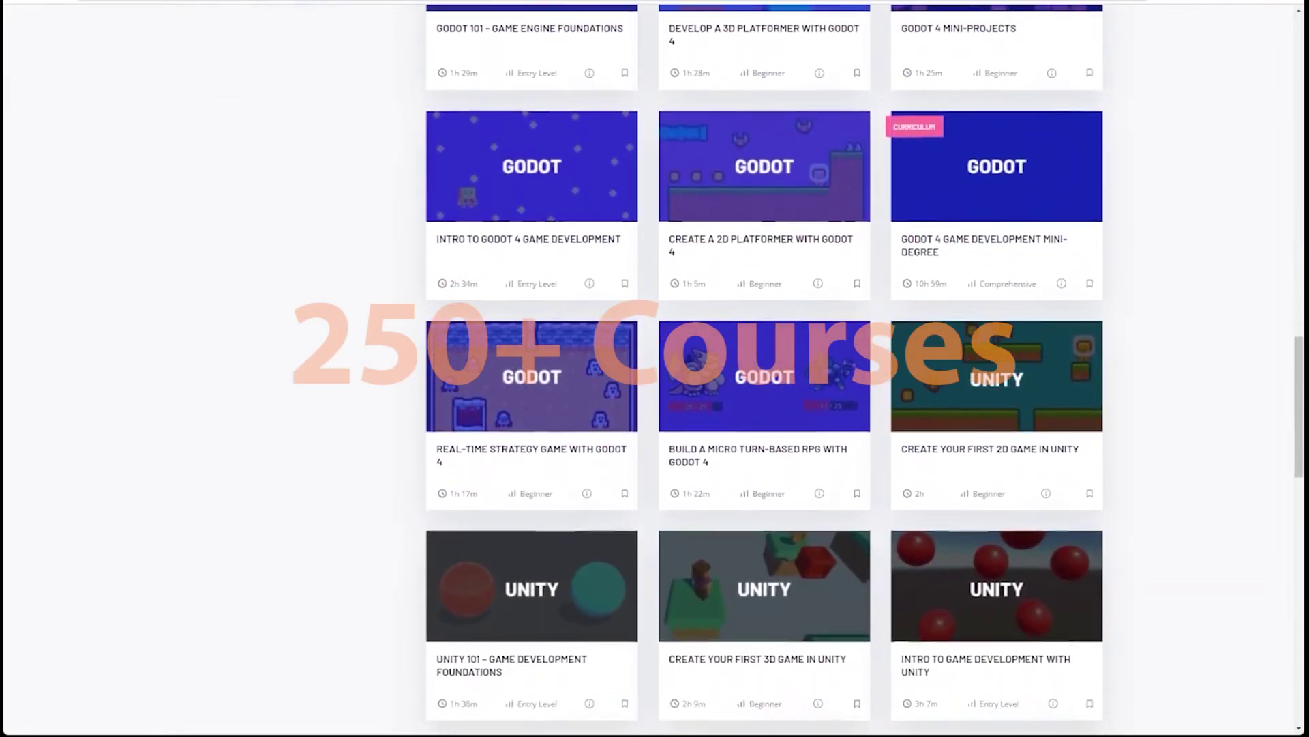
scroll(764, 368, down, 5)
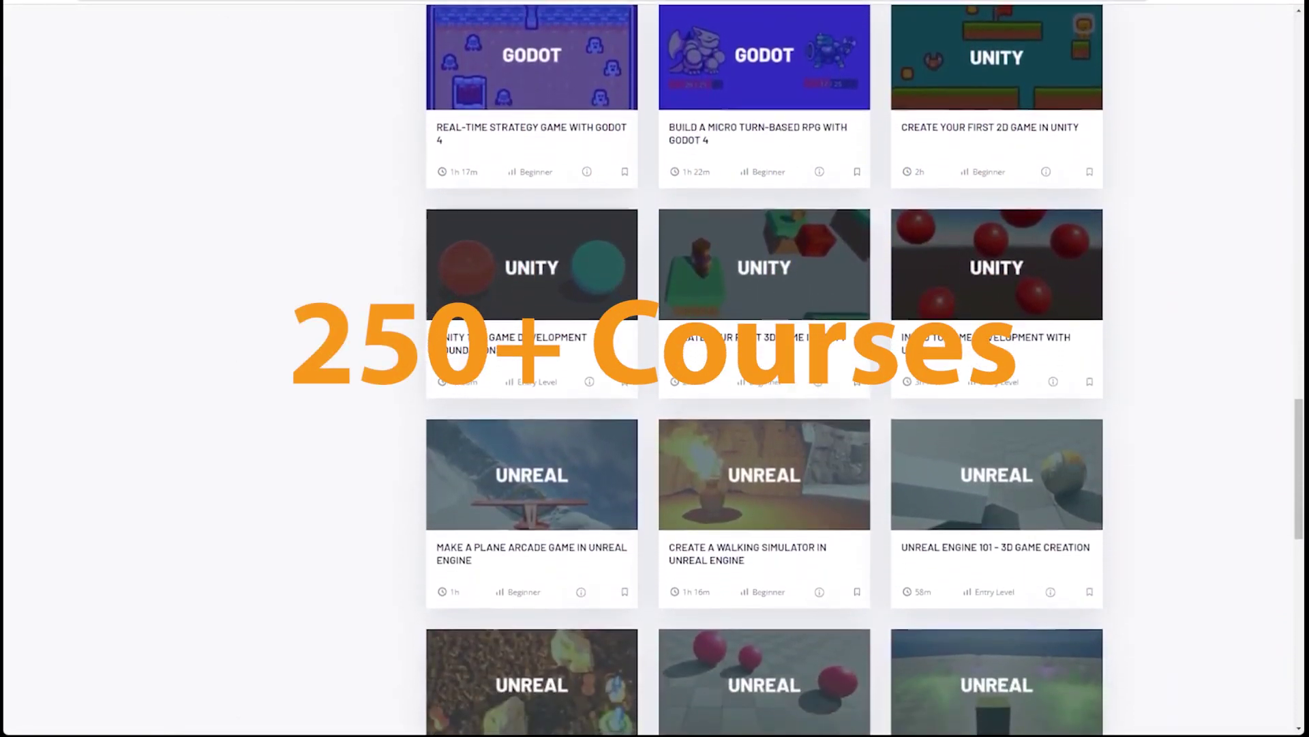
scroll(764, 368, down, 5)
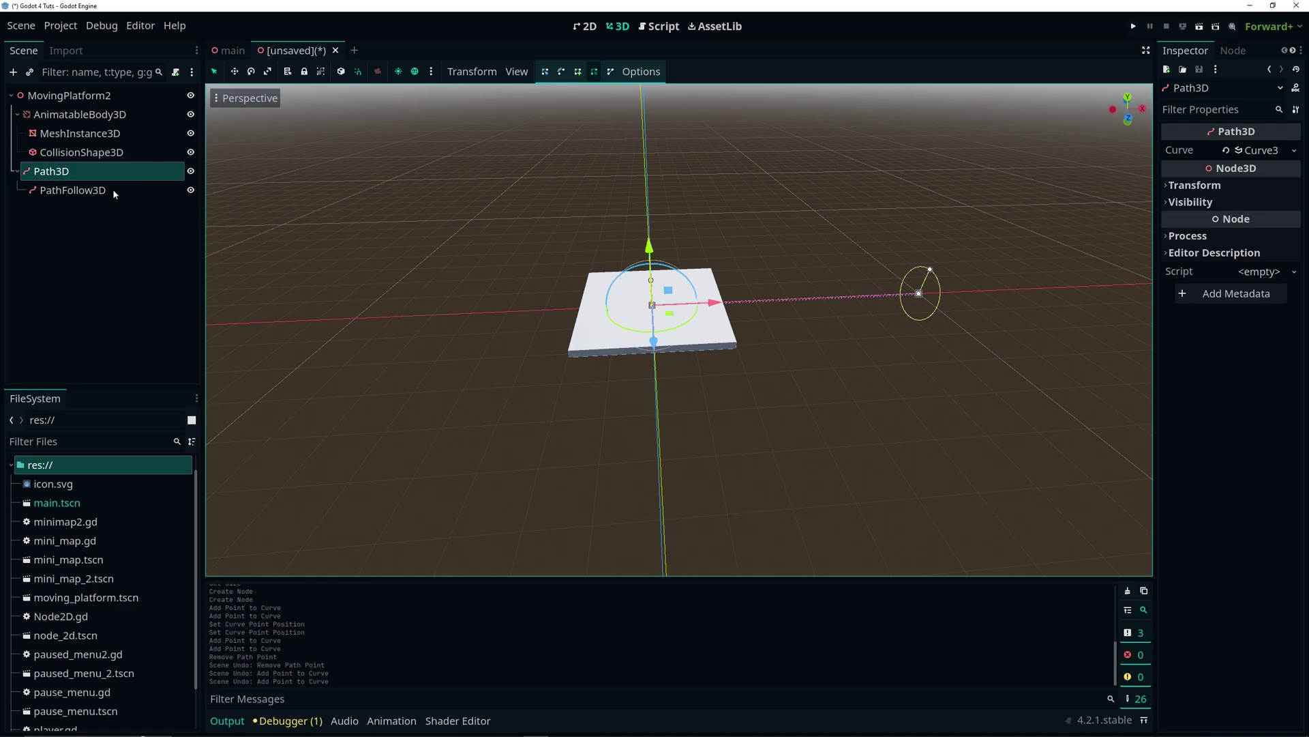
Add a RemoteTransform3D as a child of PathFollow3D.
click(113, 190)
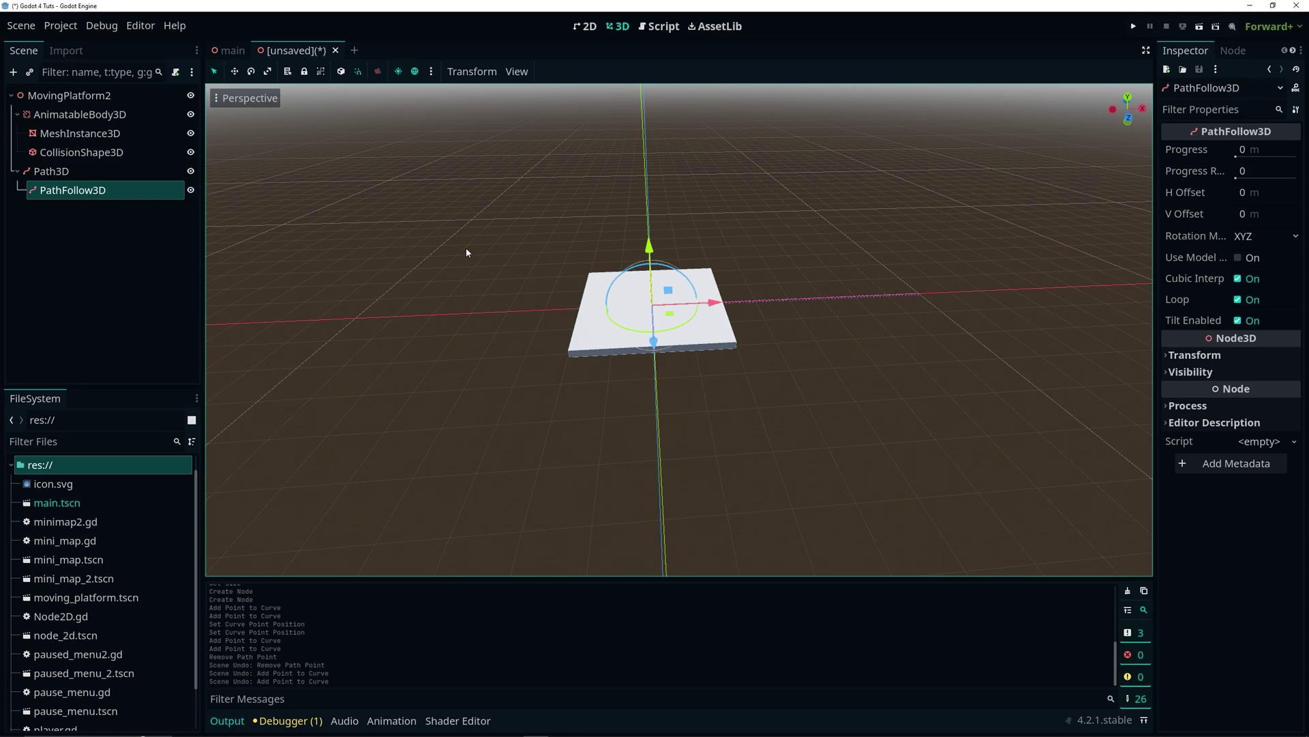
key(ctrl+a)
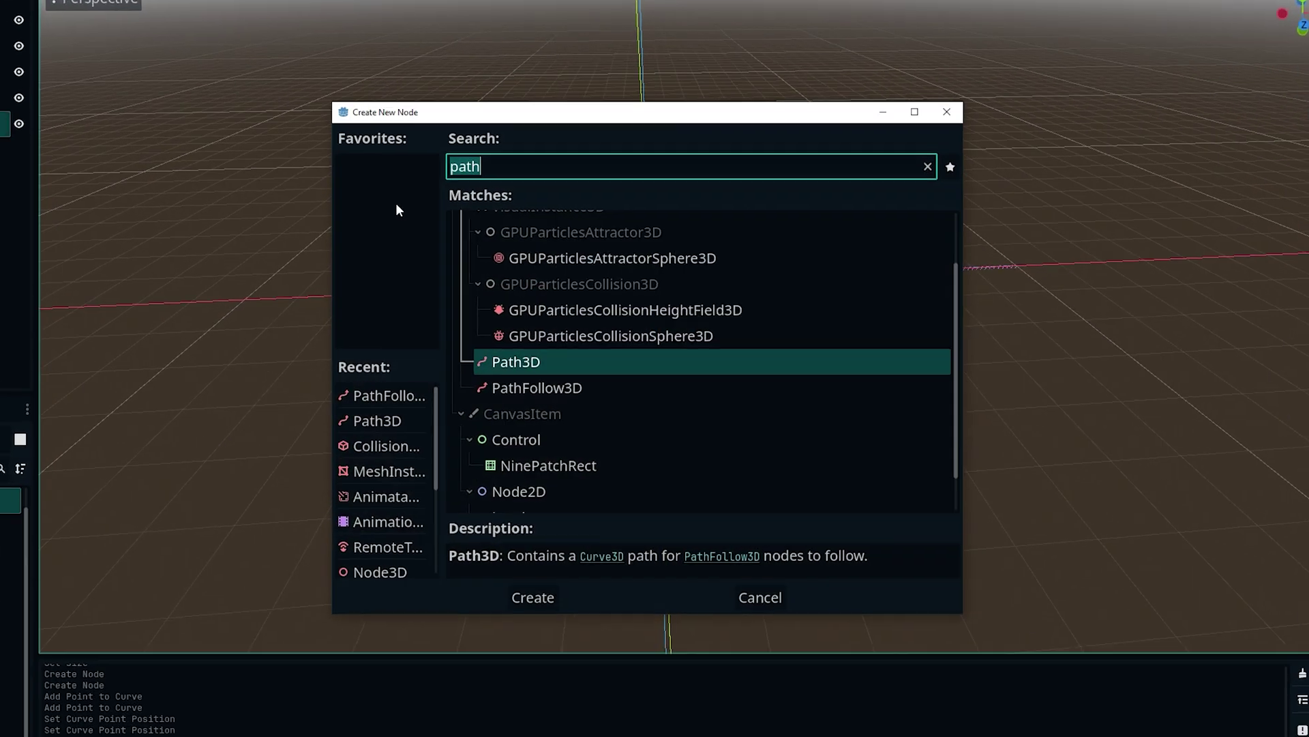
text(rem)
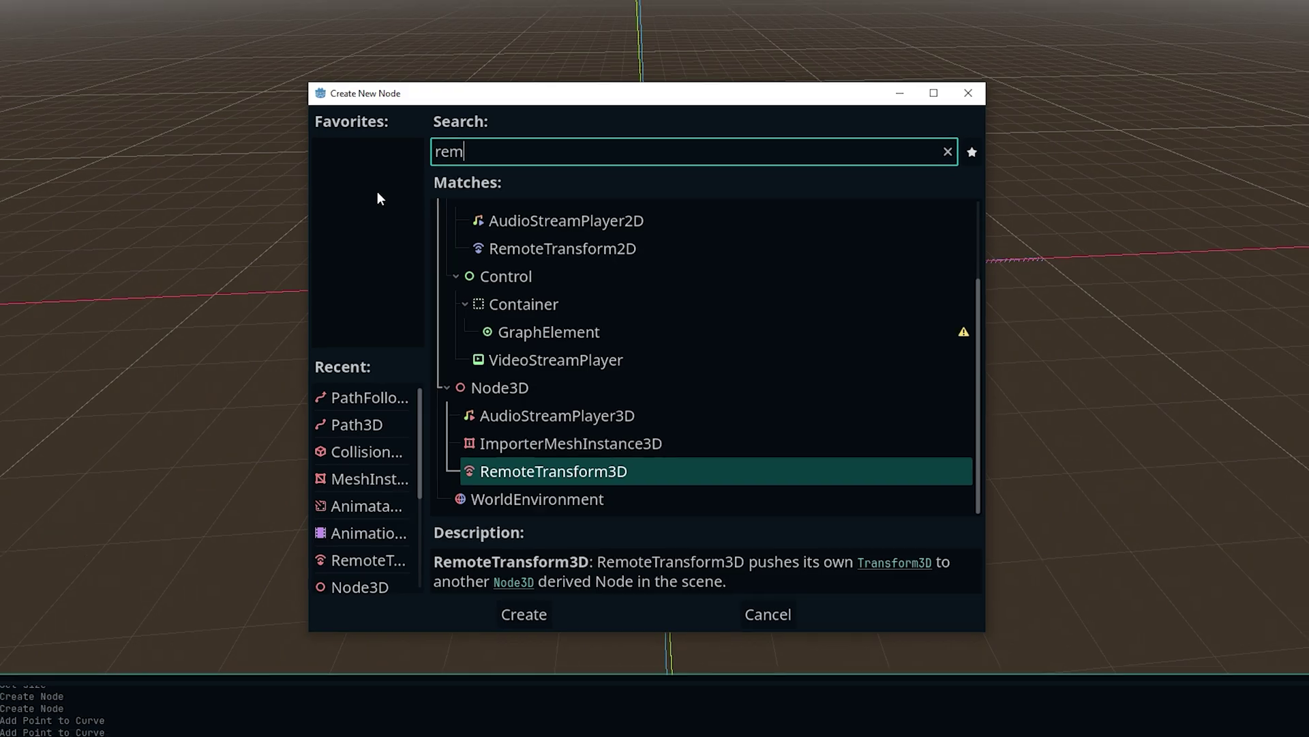
key(Return)
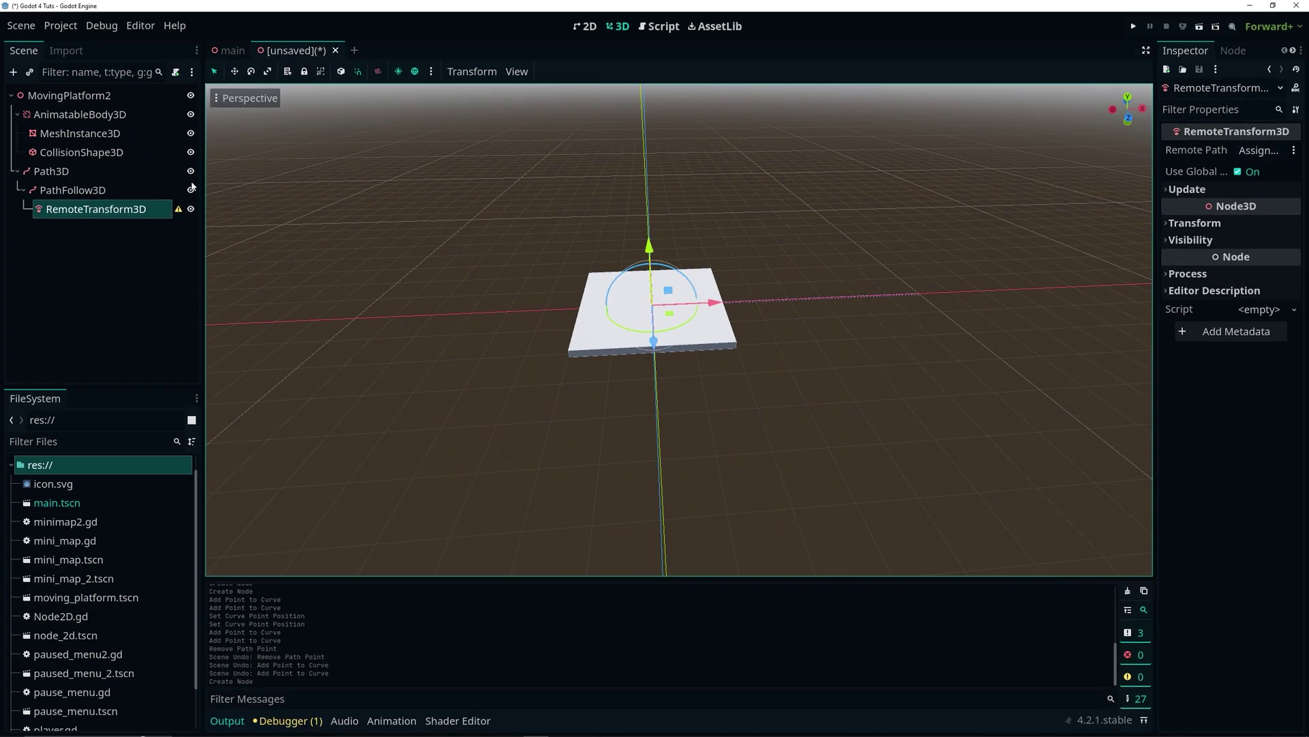
Set the RemoteTransform3D's Remote Path to AnimatableBody3D.
middle_drag(858, 307, 746, 304)
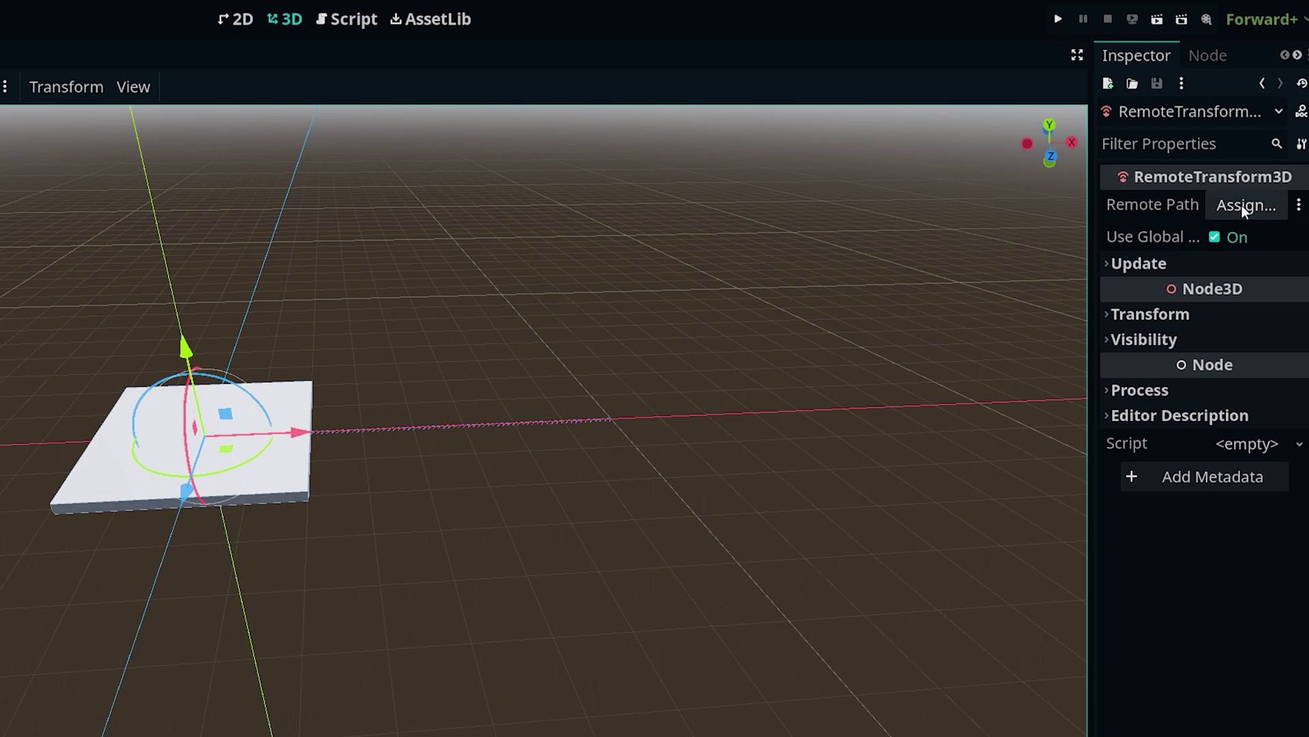
click(1248, 202)
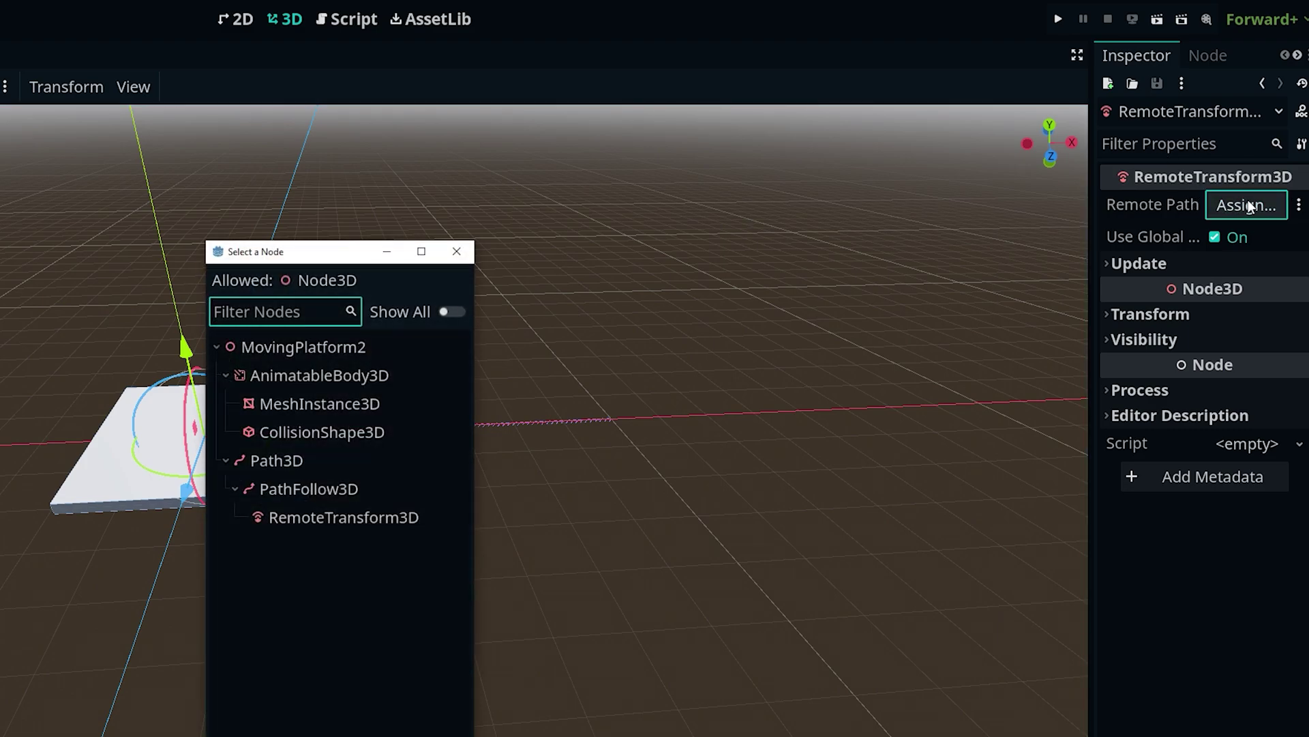
click(310, 375)
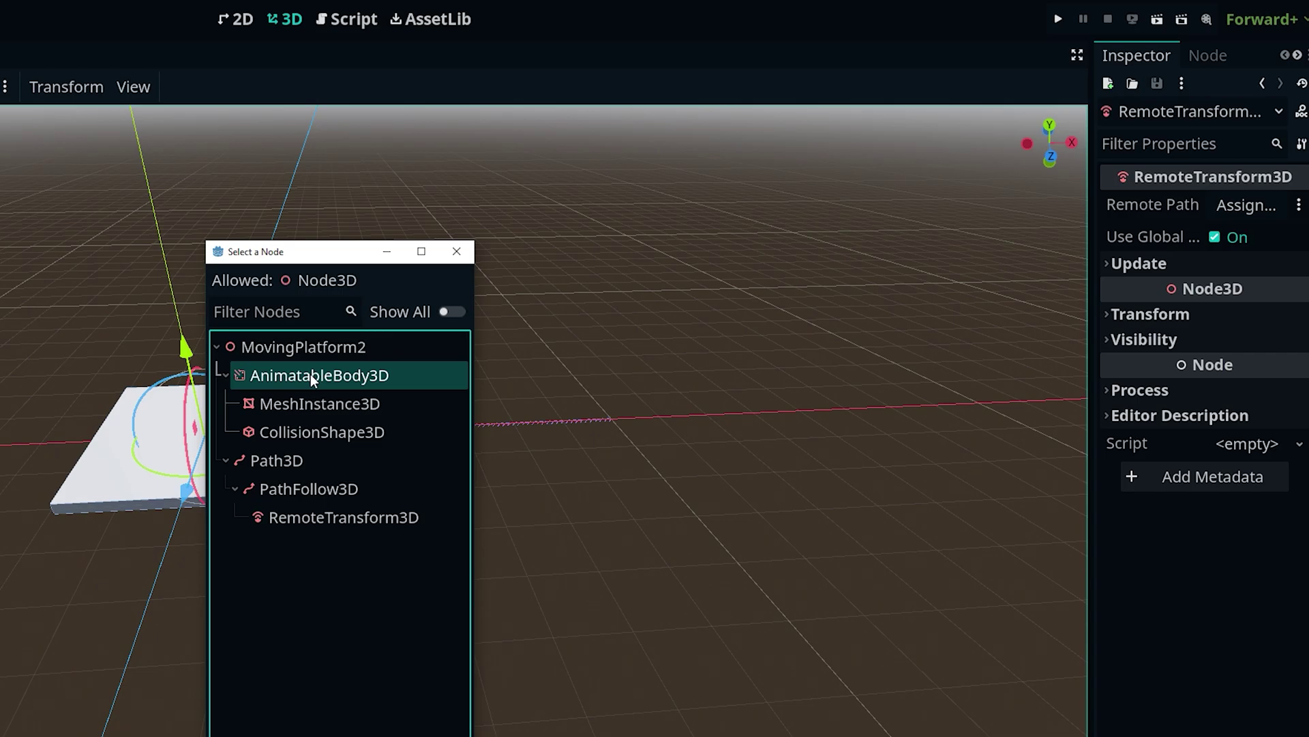
double_click(310, 375)
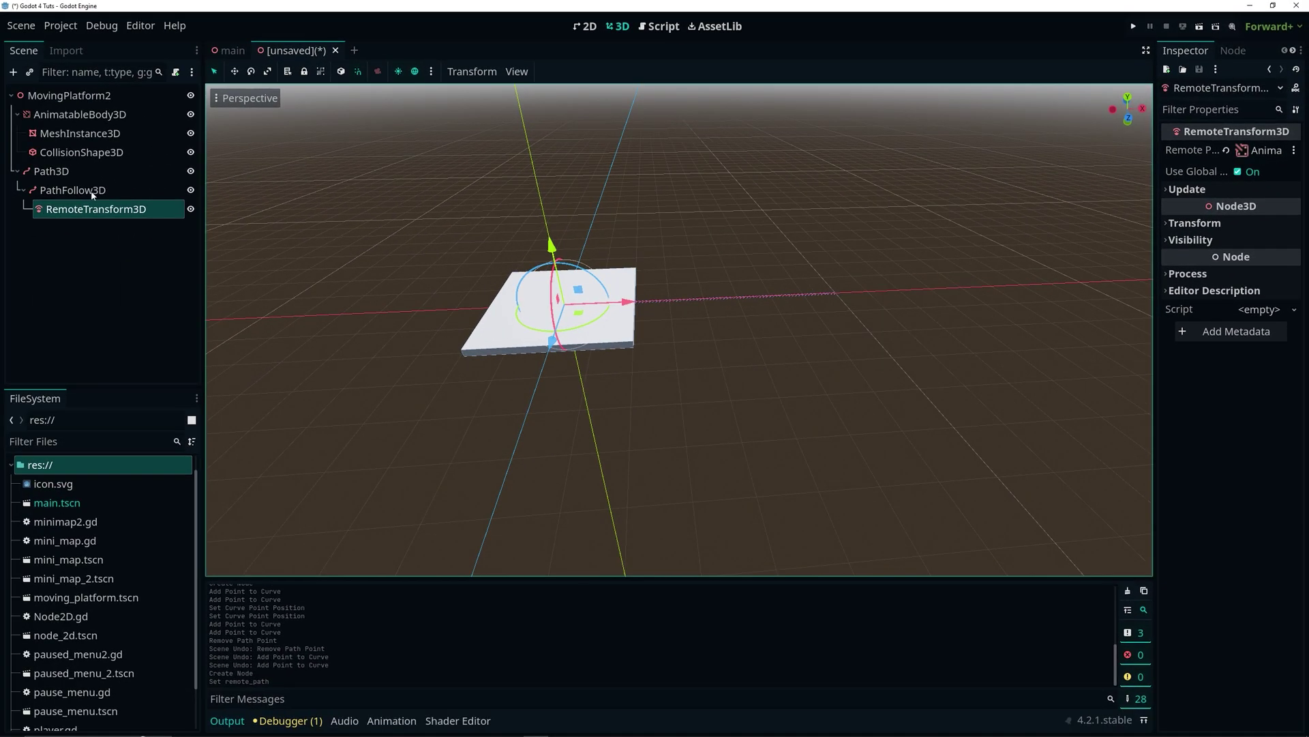
Scrub PathFollow3D's Progress and Progress Ratio to slide the platform along the path, ending at 0.
click(89, 191)
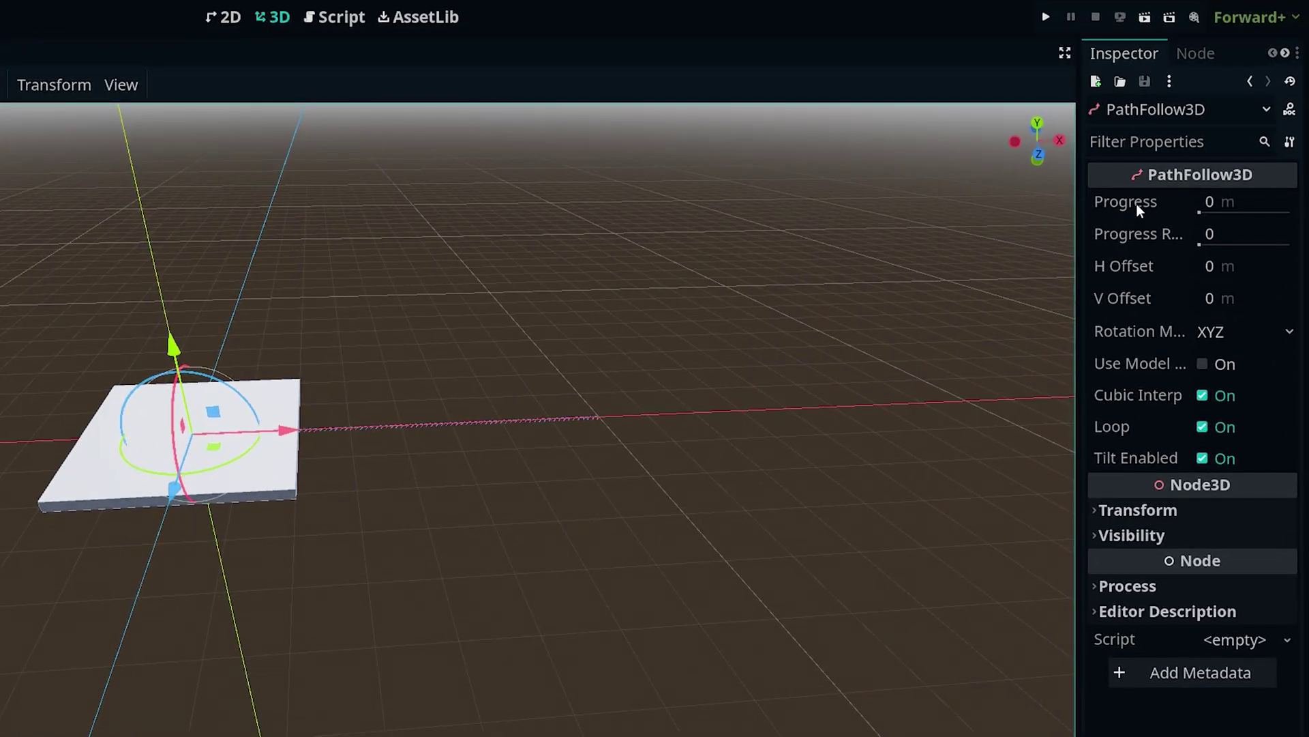
mouse_move(1194, 150)
mouse_move(1141, 240)
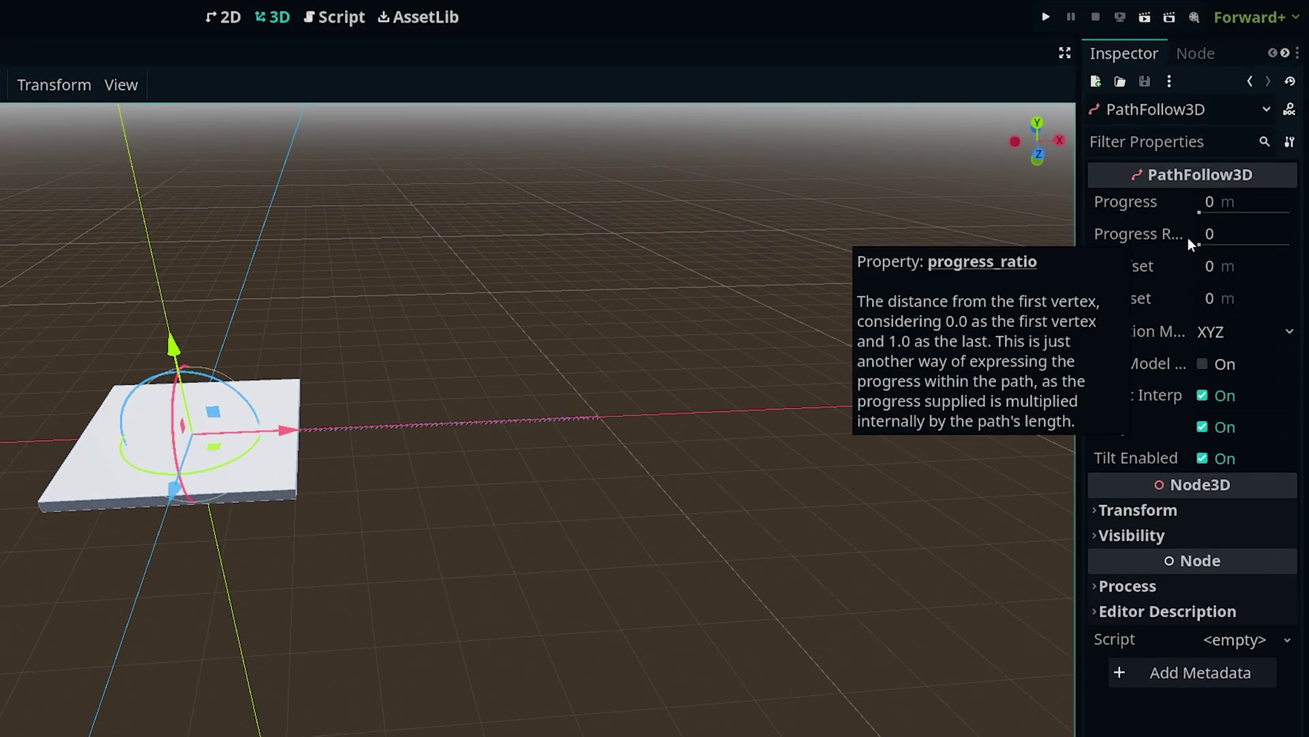
drag(1200, 212, 1176, 243)
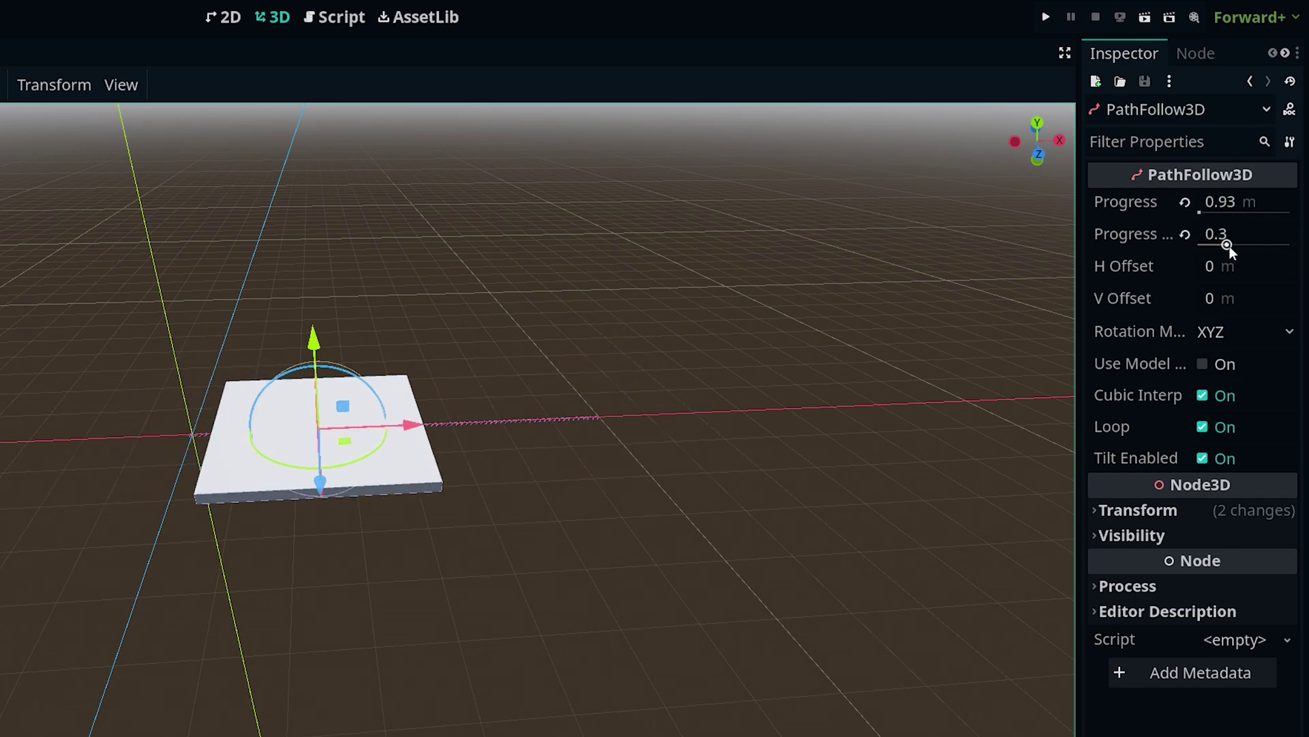
drag(1229, 246, 1190, 258)
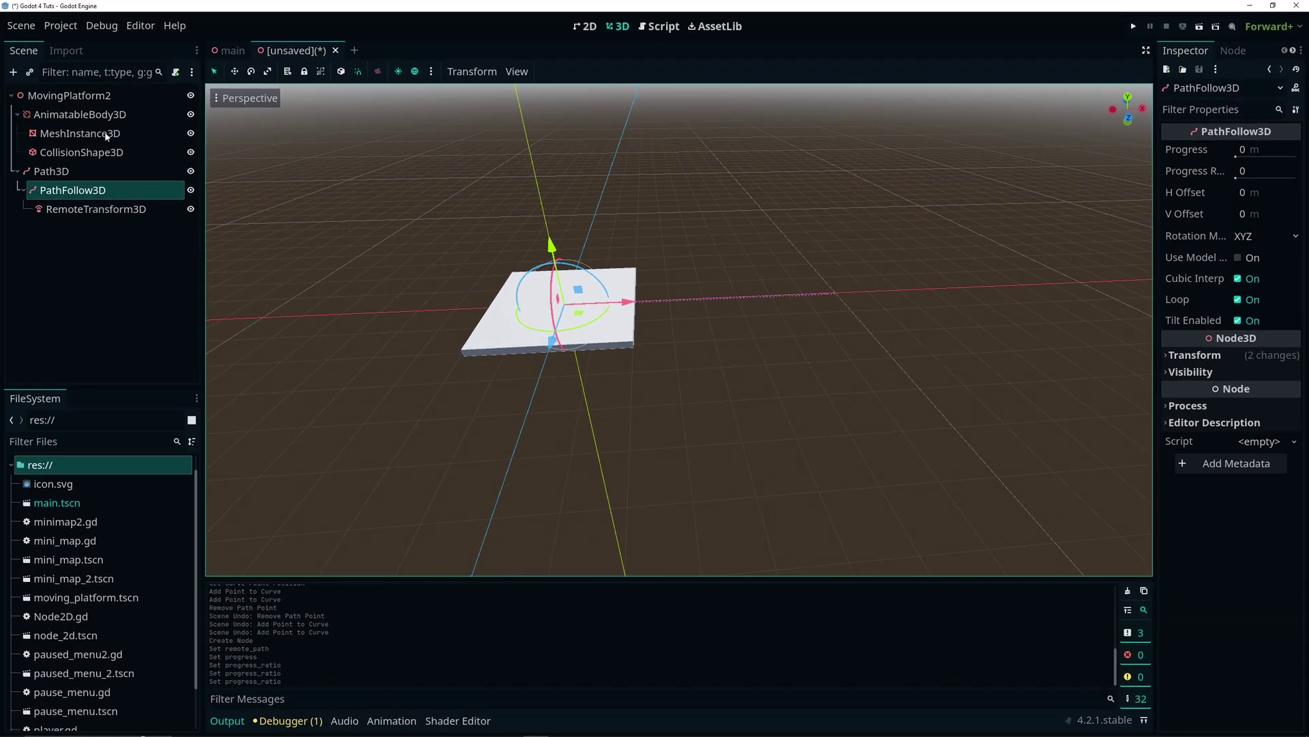
Select the MovingPlatform2 root and bring up the Create New Node dialog for it.
click(123, 99)
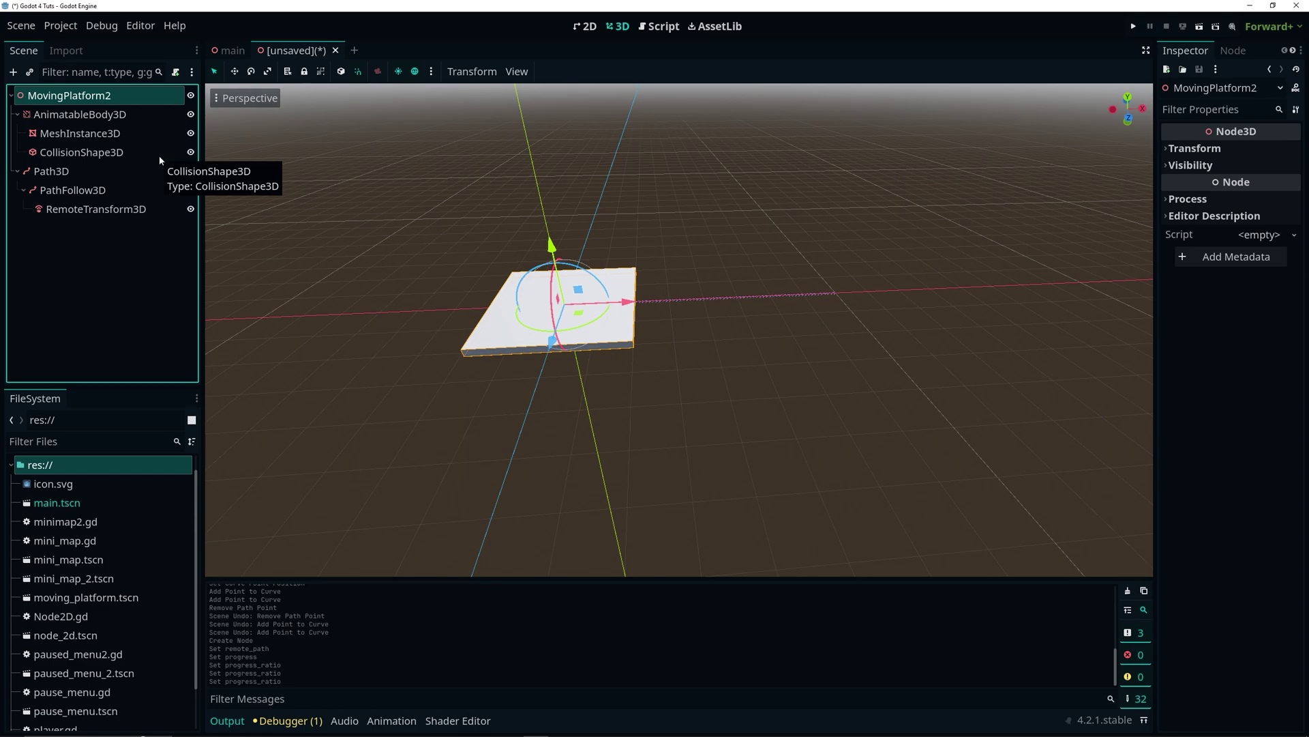
key(ctrl+a)
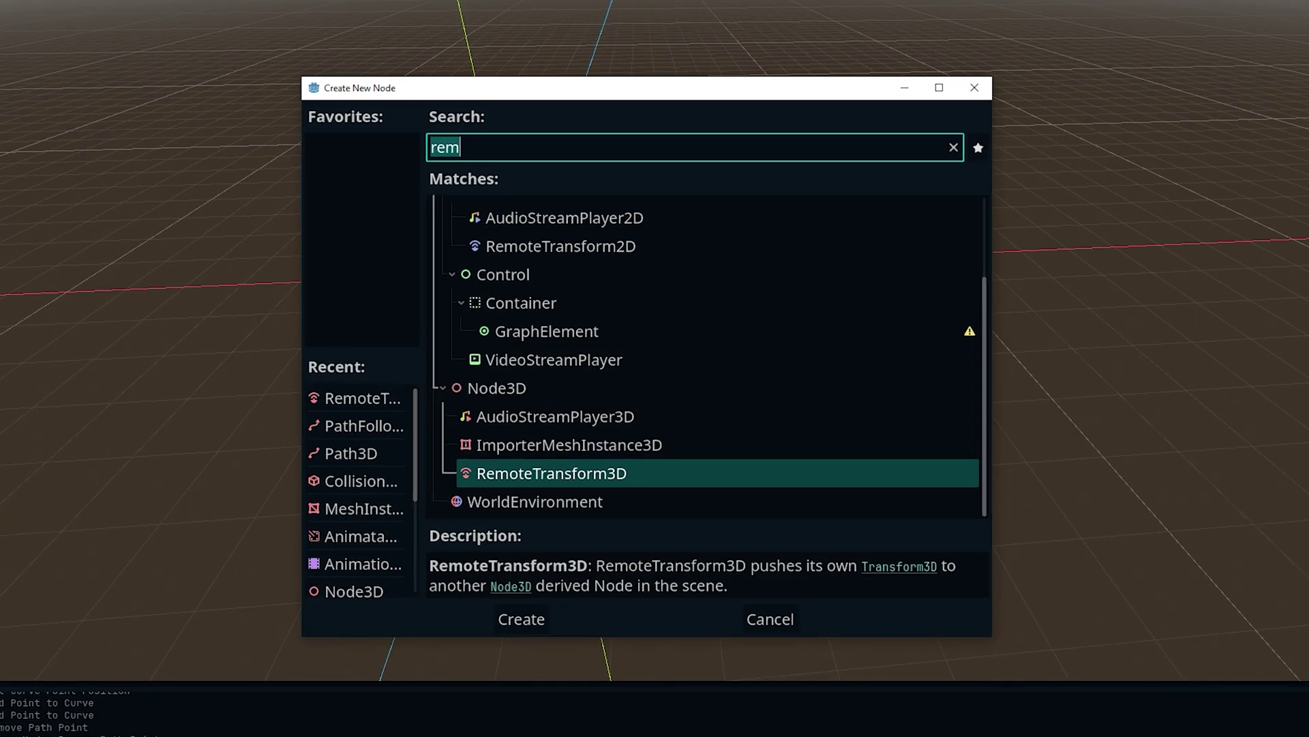
Search 'ani' and add an AnimationPlayer node under MovingPlatform2.
text(ani)
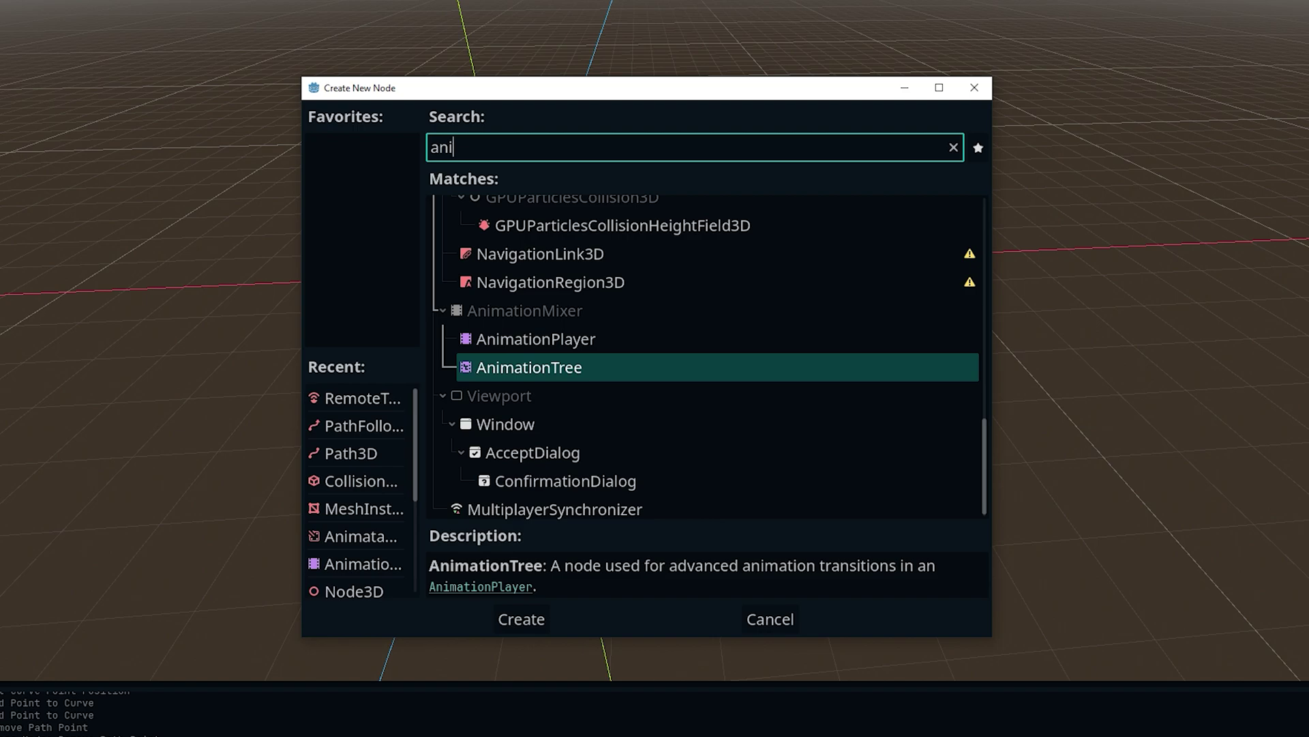
click(536, 339)
key(Return)
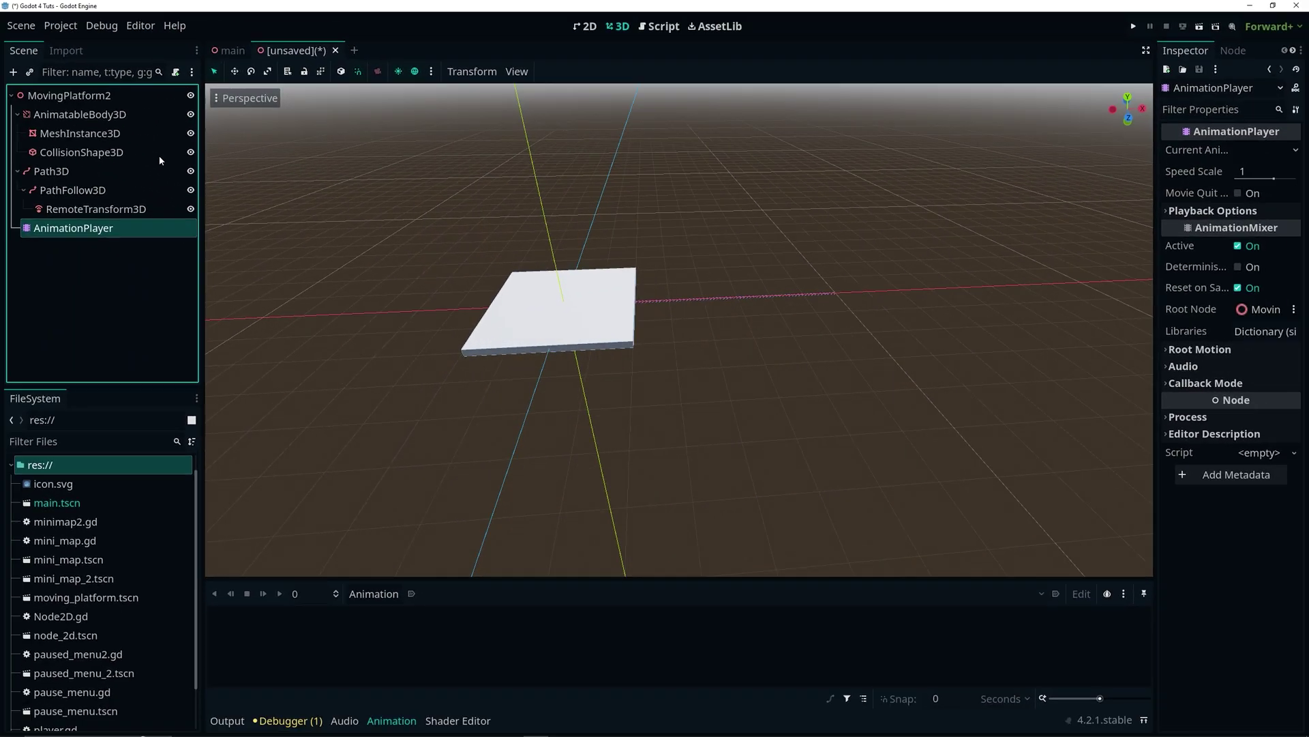
Create a new animation named 'move' and set its length to 4 seconds.
click(373, 594)
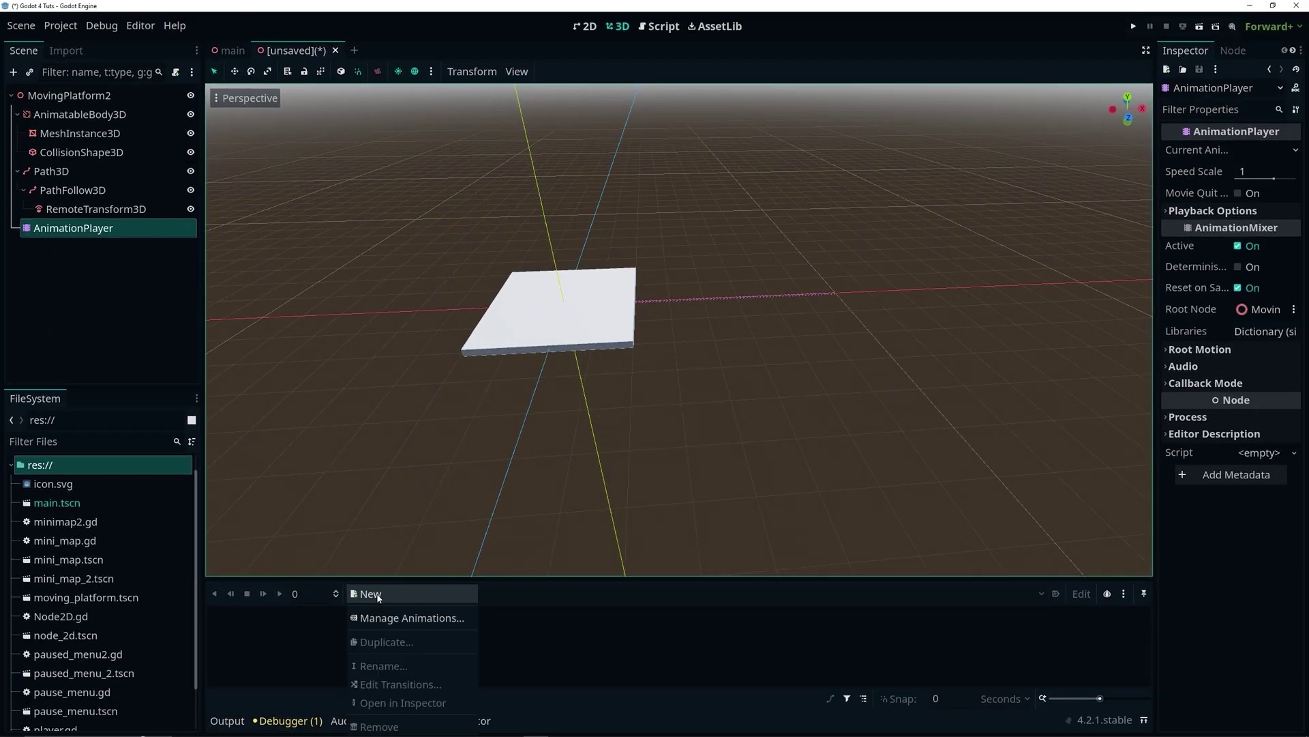
click(371, 595)
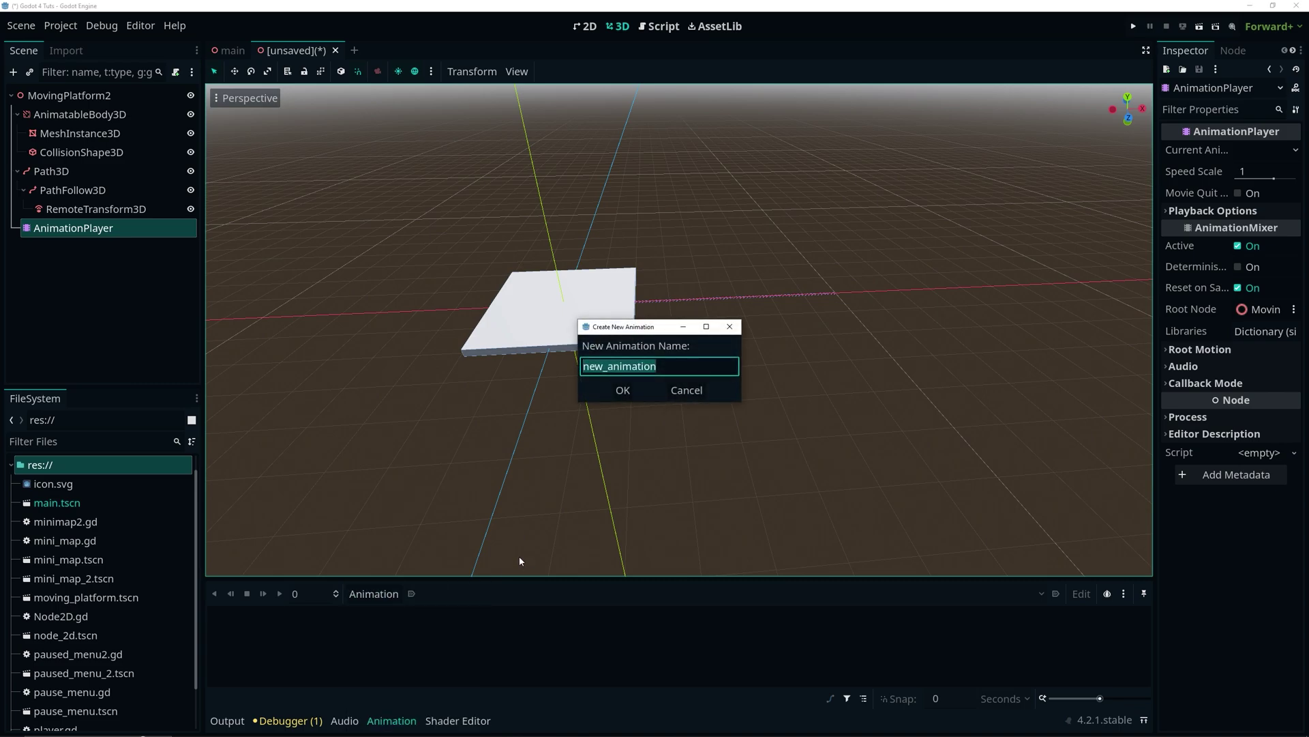
text(move)
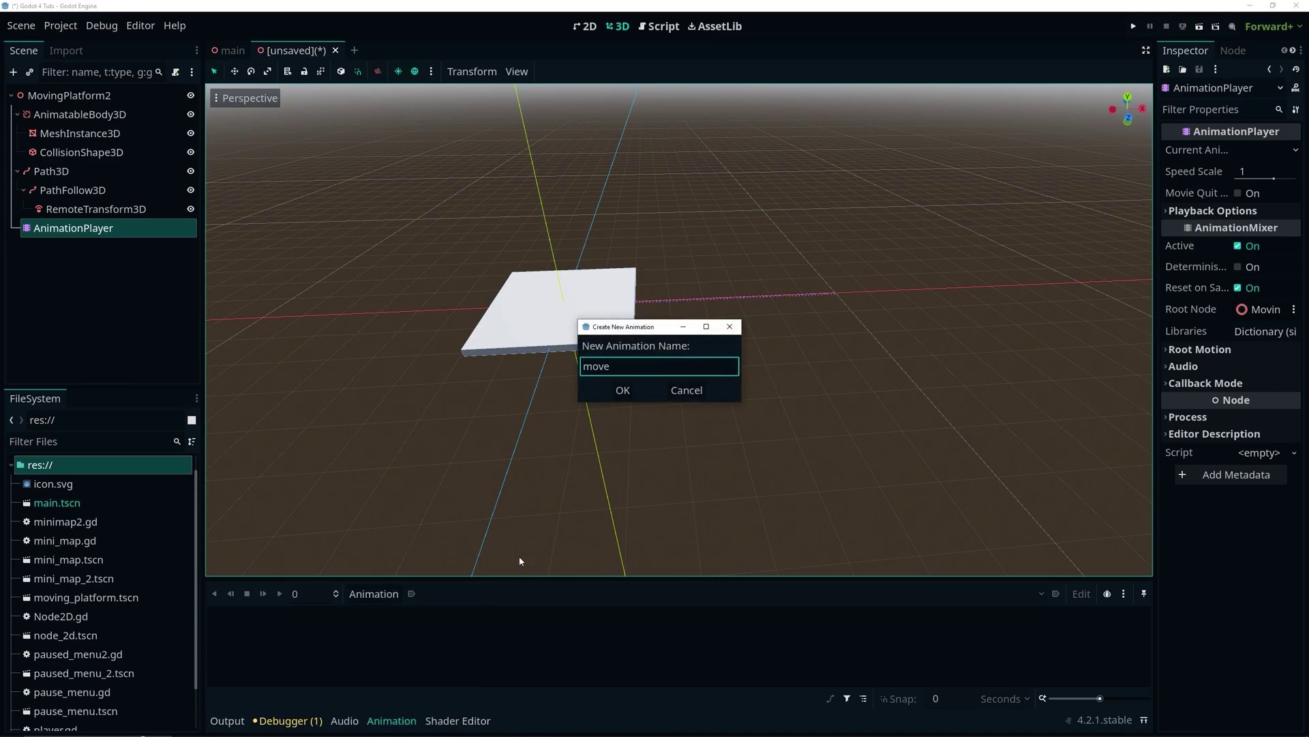
key(Return)
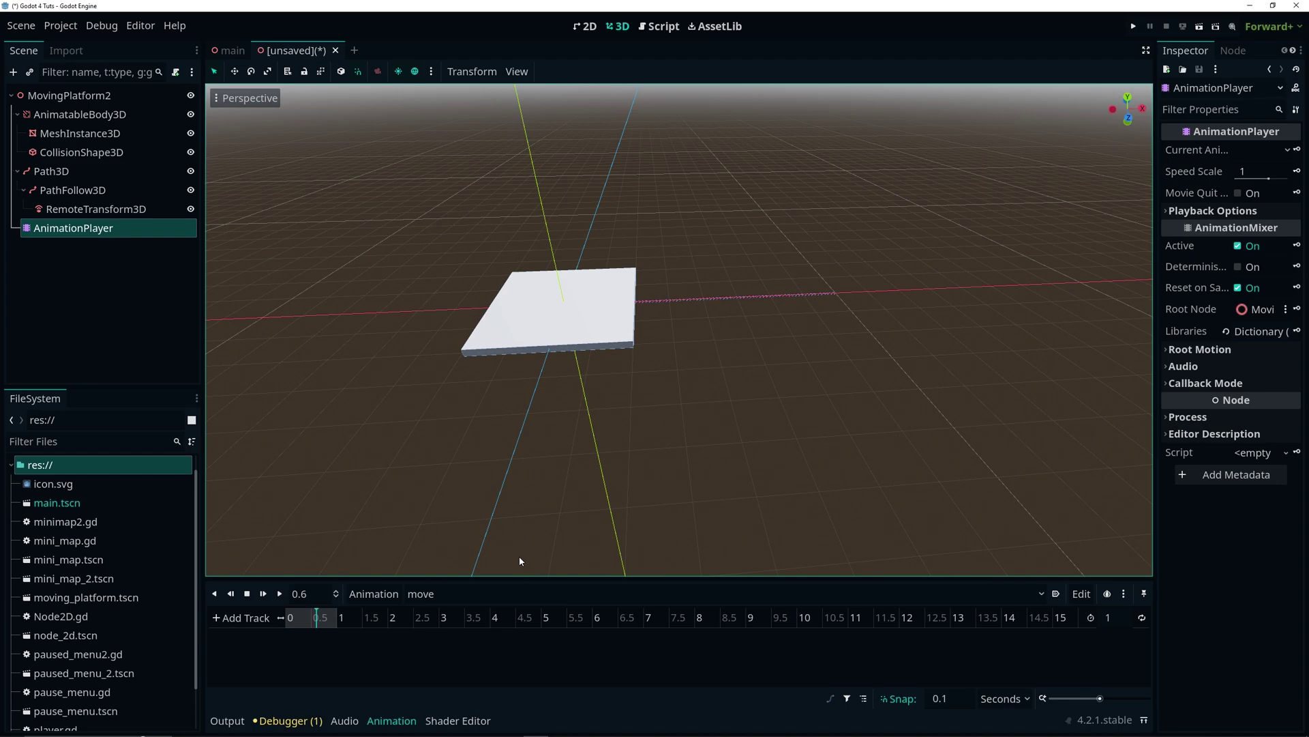
click(1112, 617)
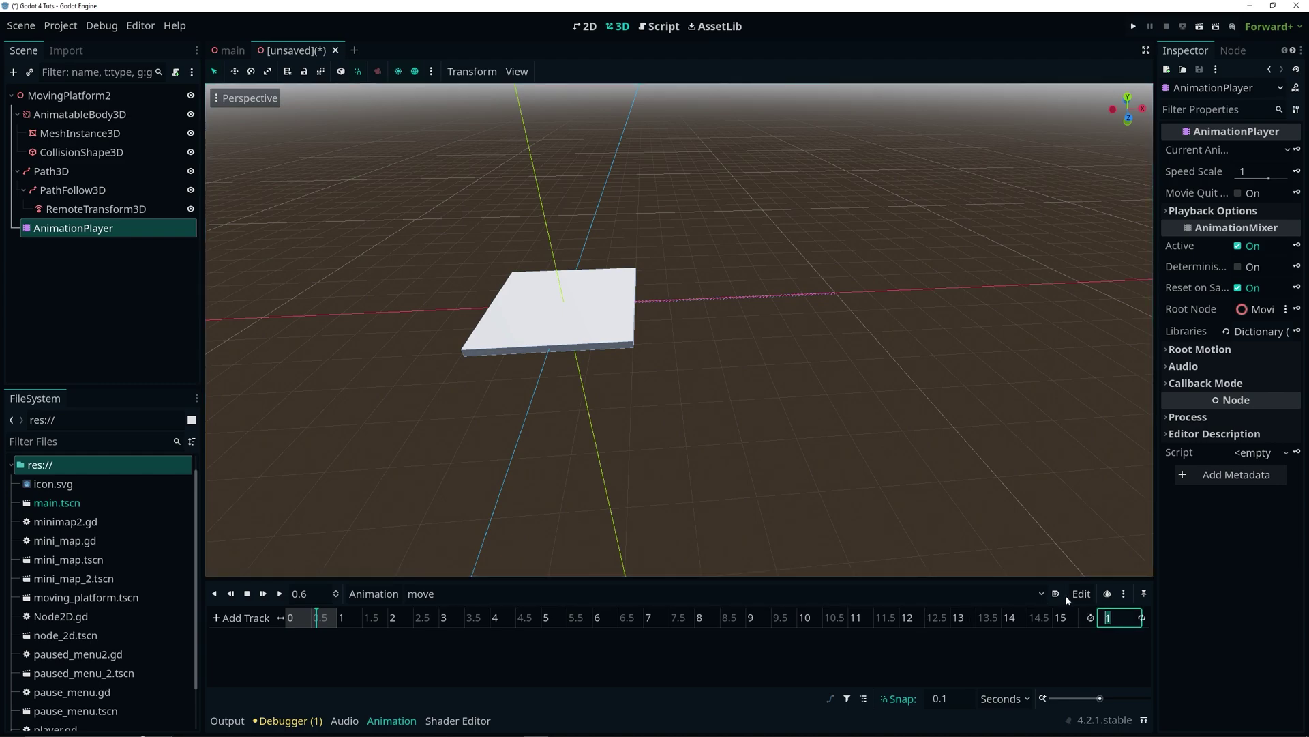
text(4)
key(Return)
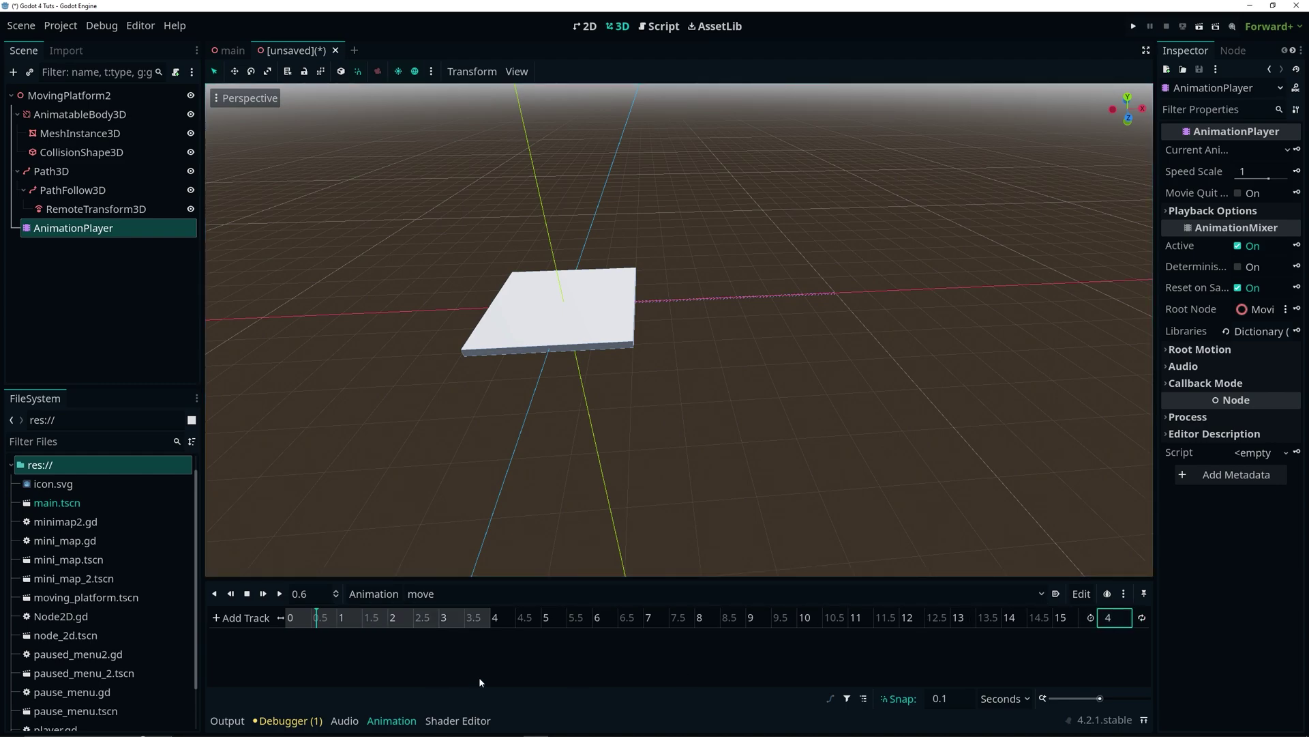
At time 0, key the PathFollow3D Progress Ratio, creating a progress_ratio track.
drag(317, 619, 281, 618)
click(112, 190)
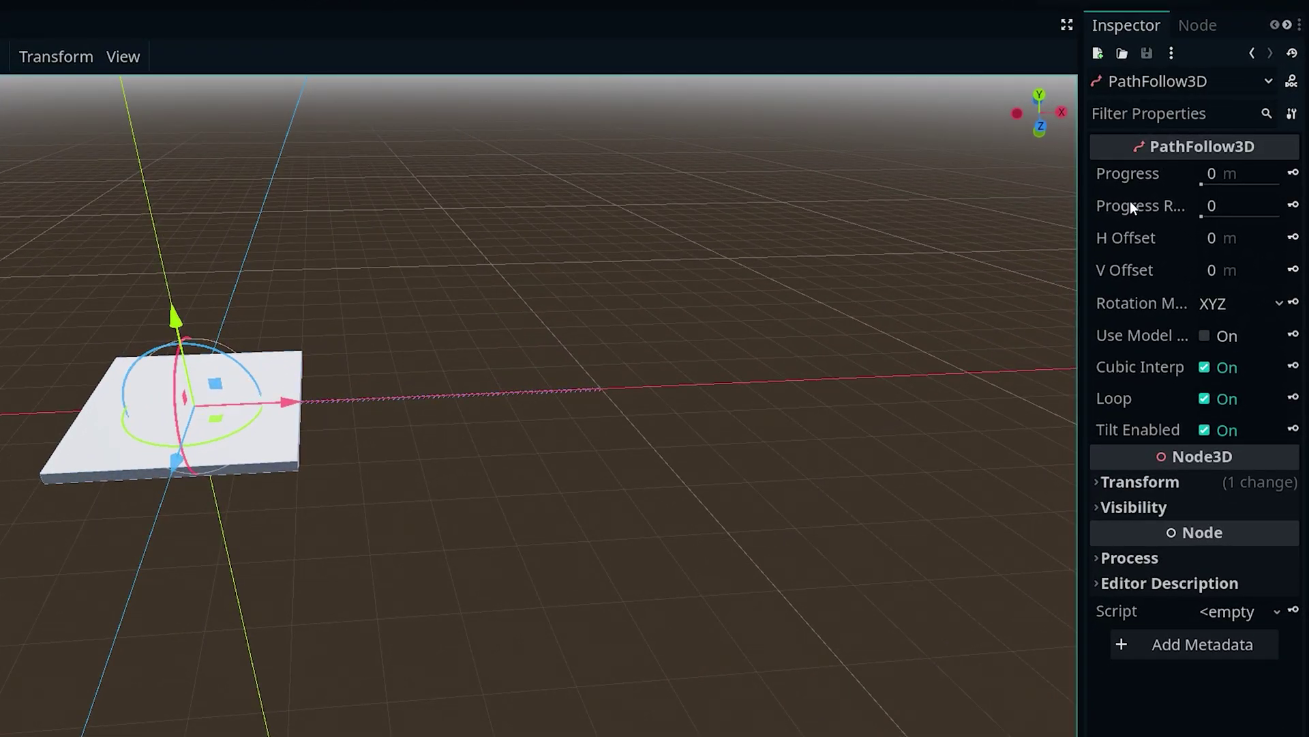
mouse_move(1189, 170)
click(1293, 205)
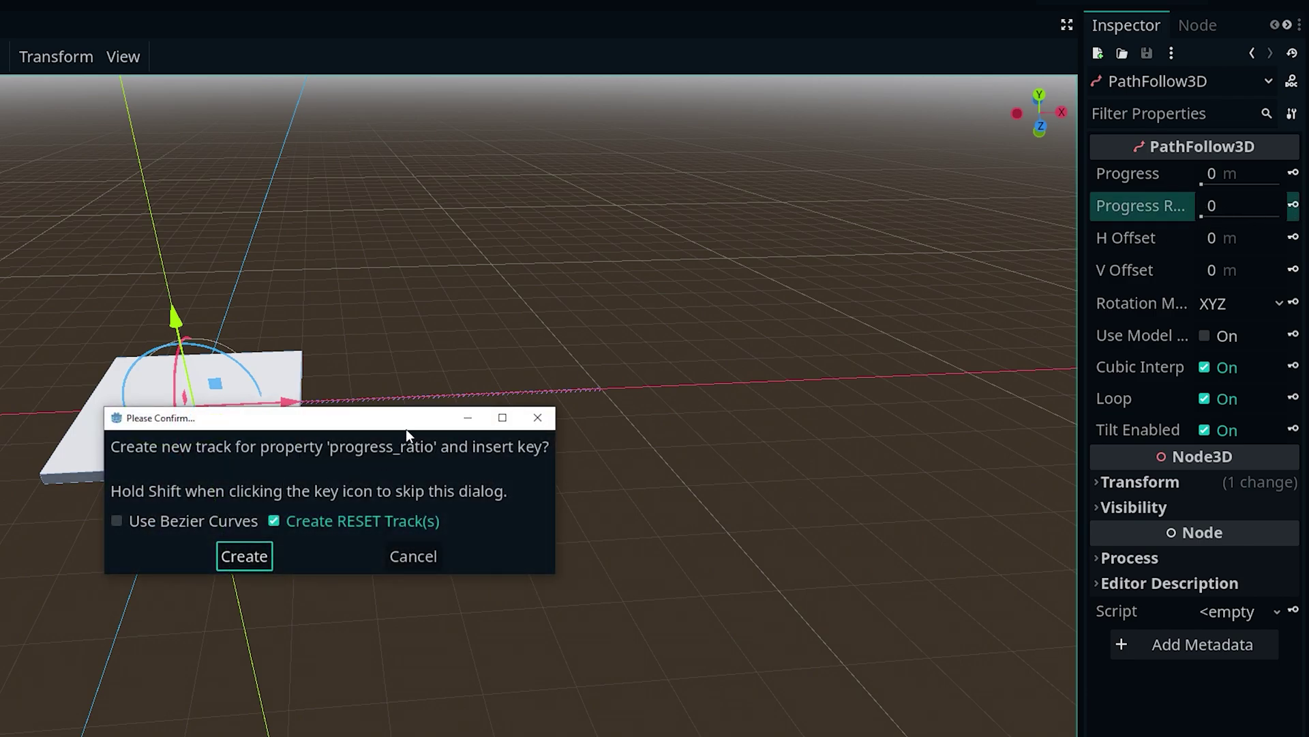
click(252, 553)
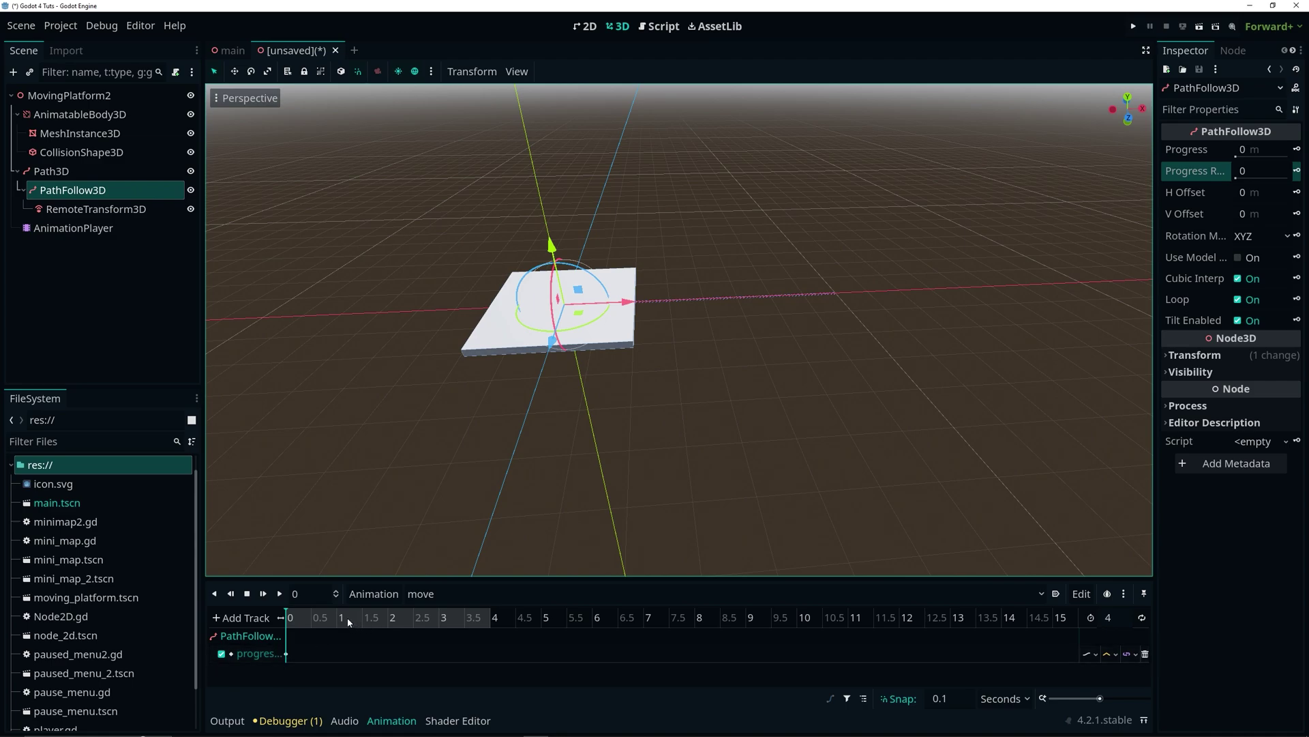
At 2 seconds, set Progress Ratio to 1 and key it, then rewind to preview.
drag(339, 619, 389, 622)
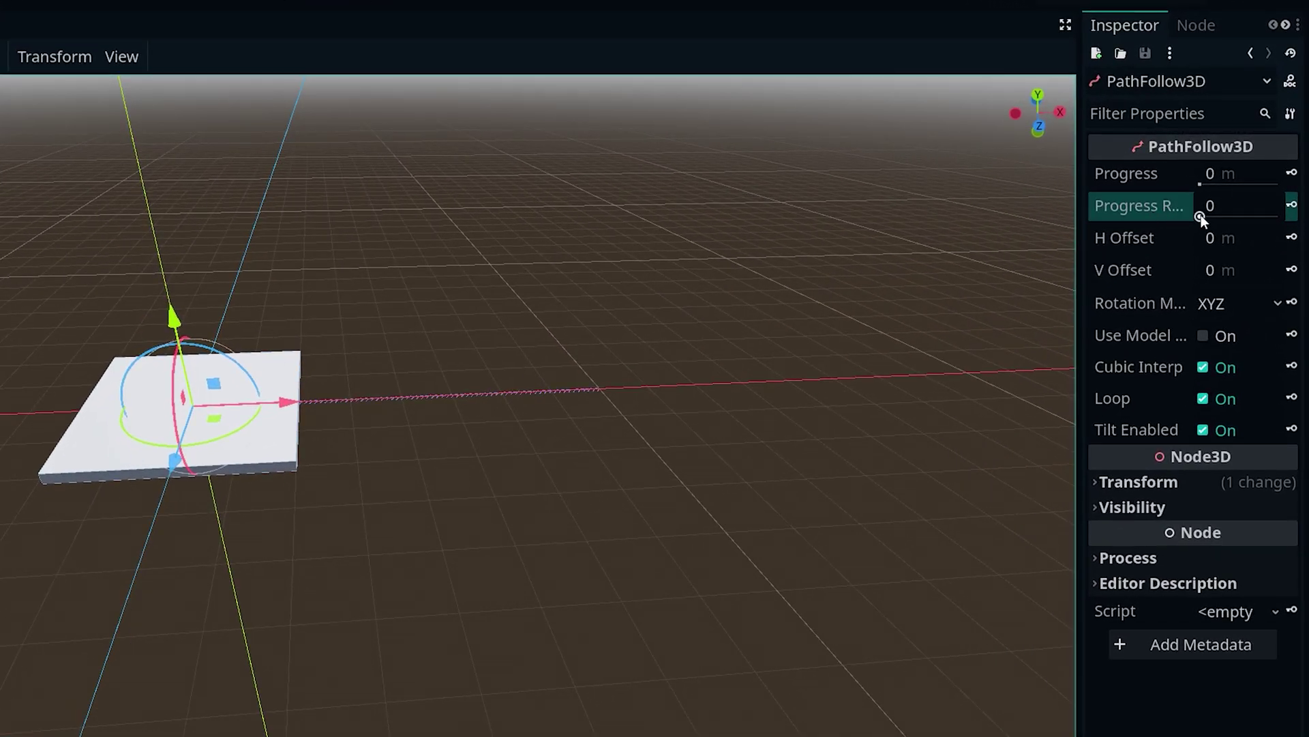
drag(1200, 215, 1289, 218)
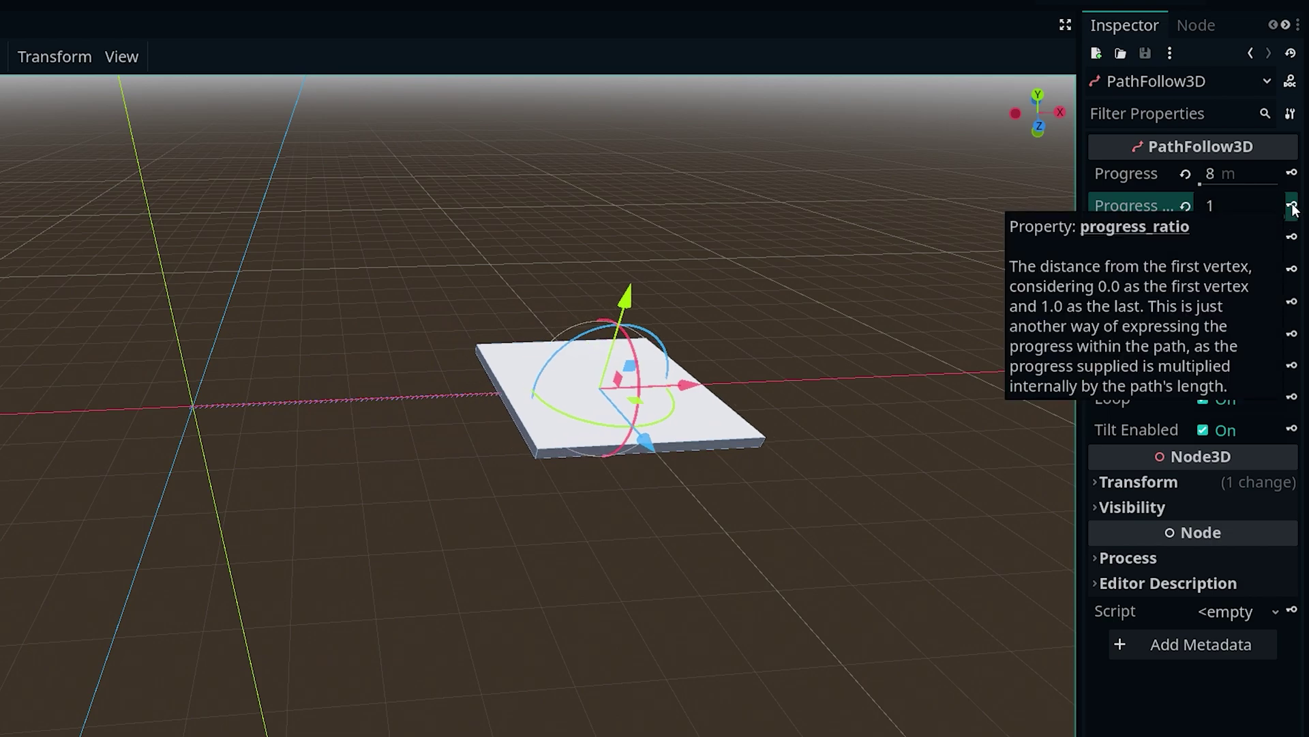
click(1292, 206)
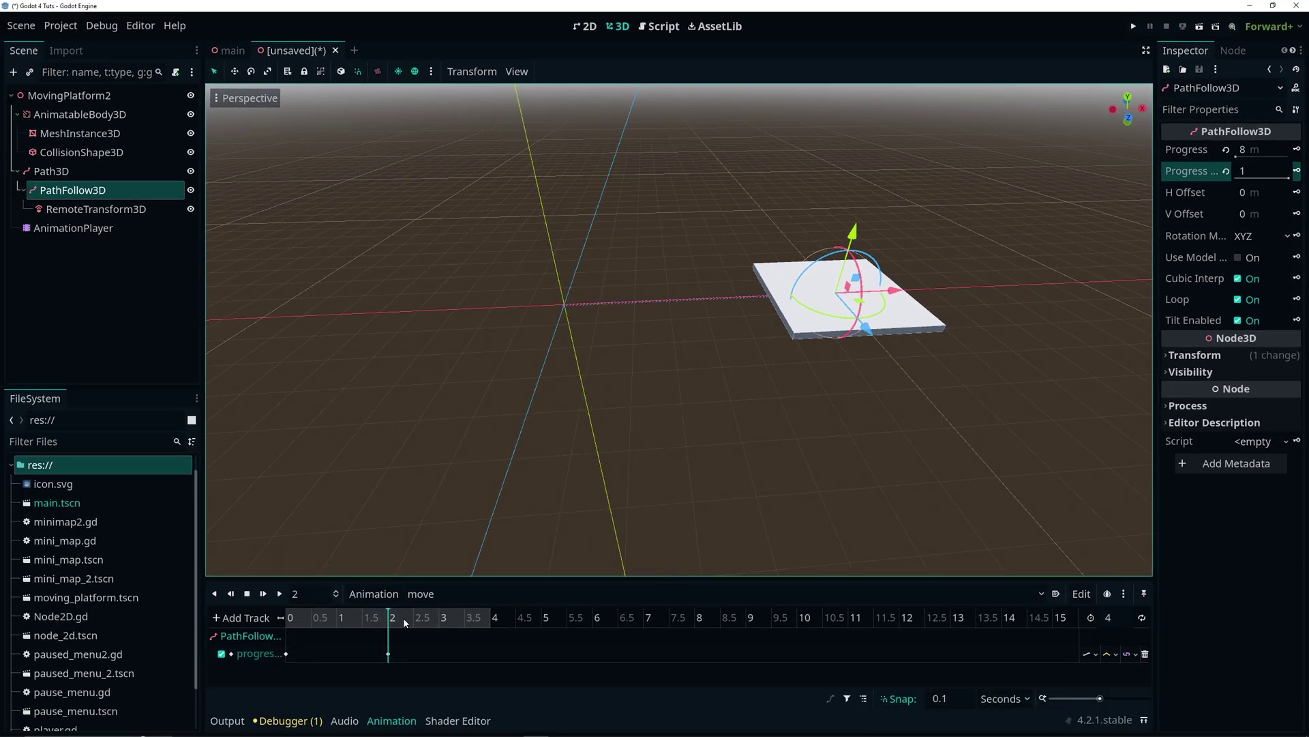
drag(372, 622, 301, 623)
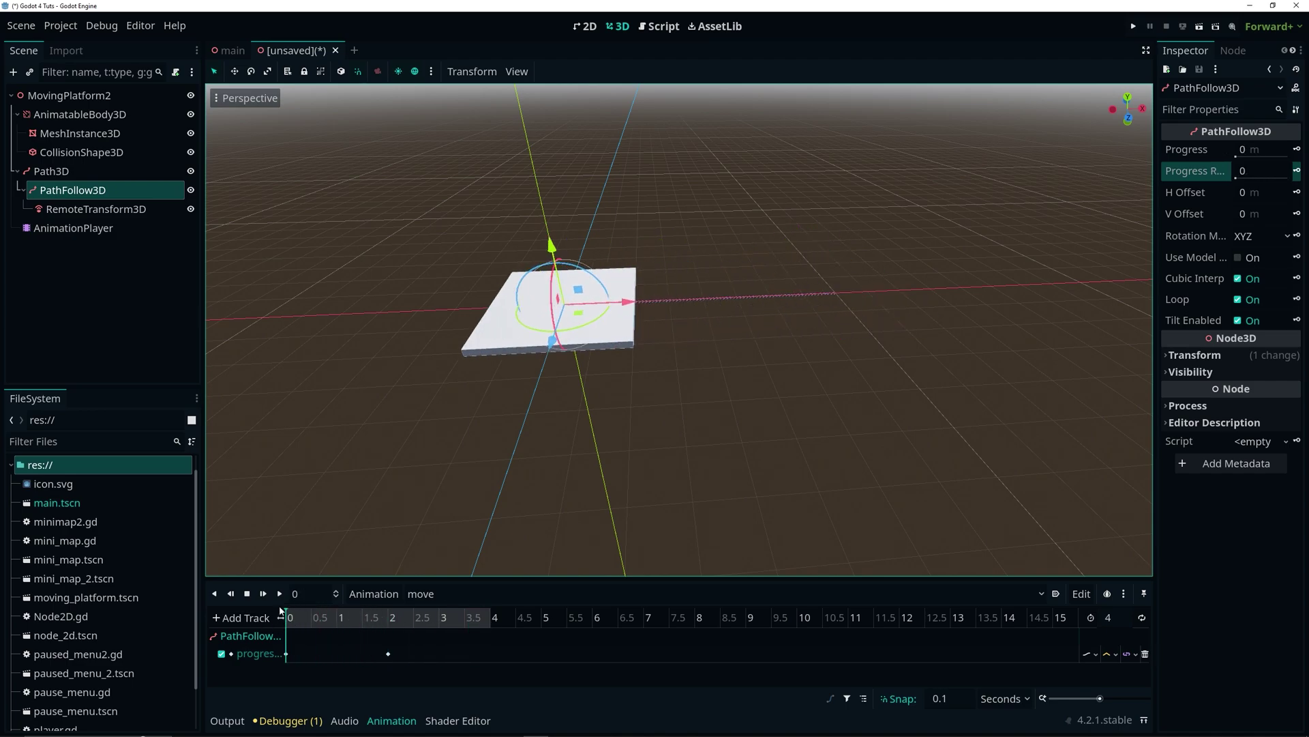
Preview the move animation and turn on animation looping.
click(280, 593)
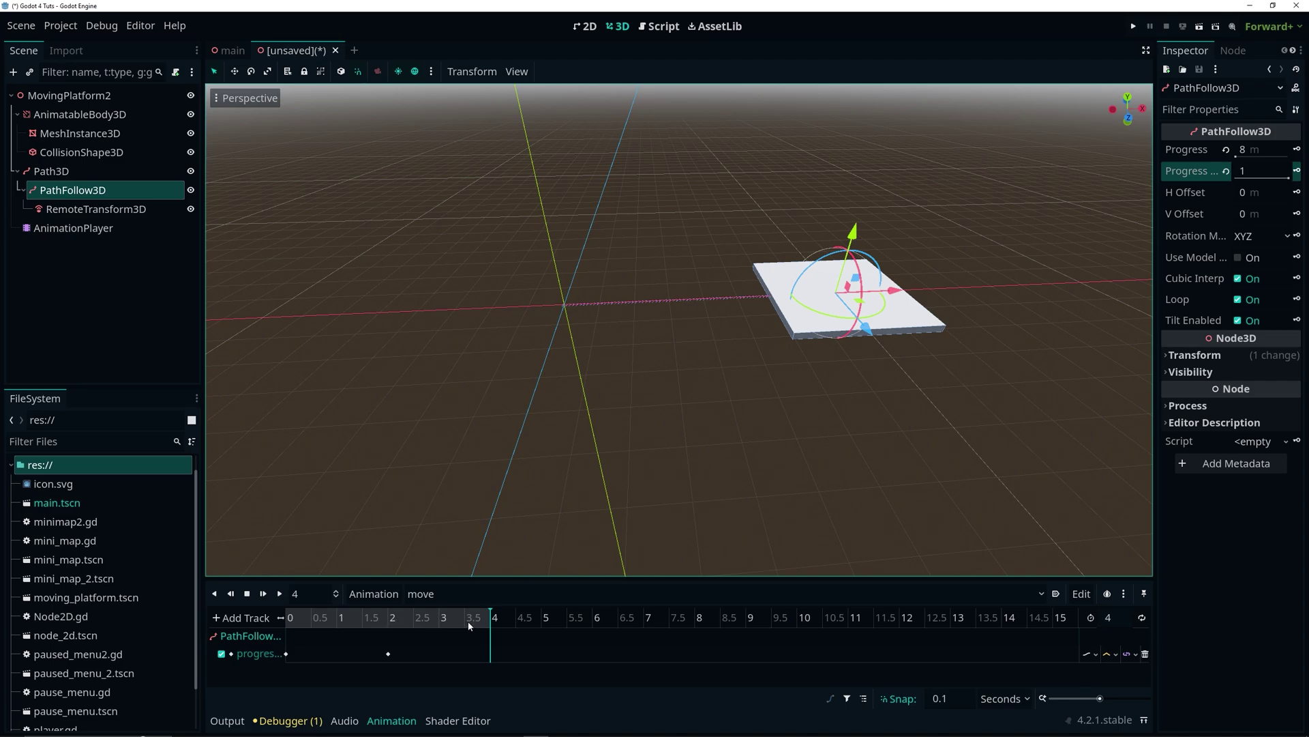
drag(469, 626, 392, 625)
click(1142, 619)
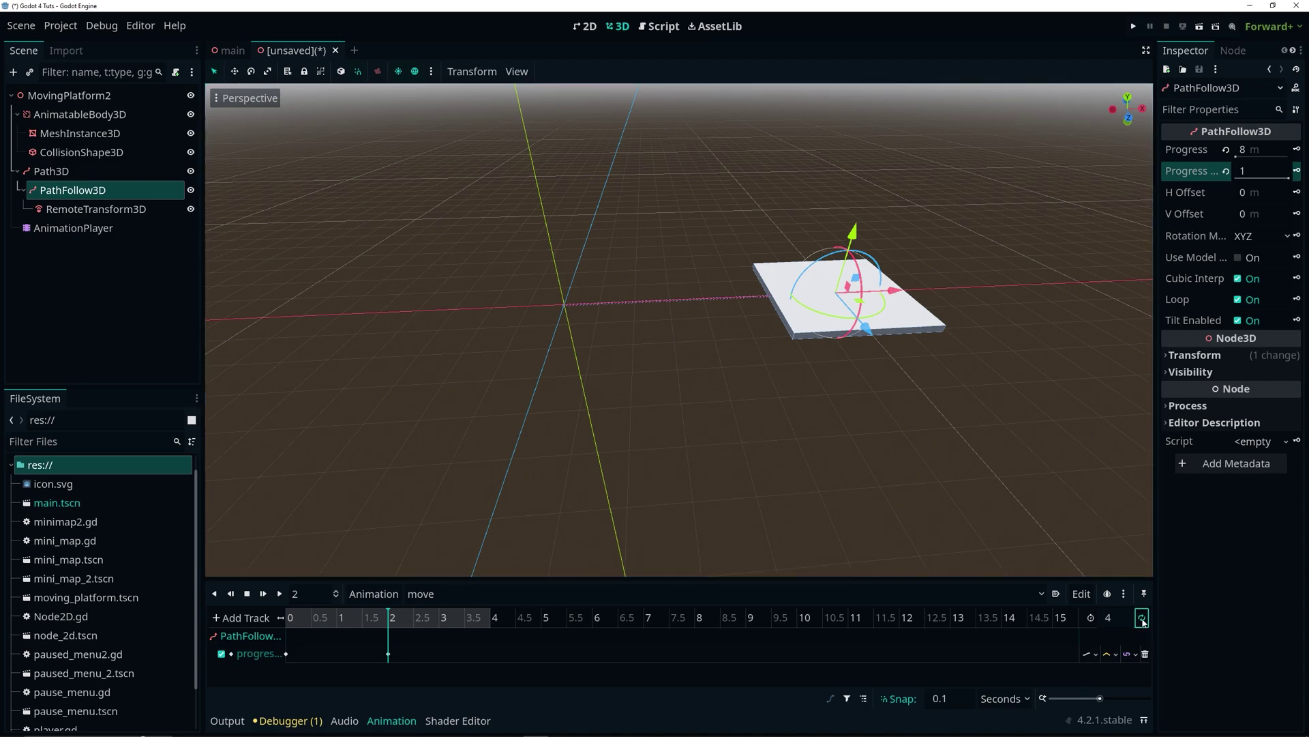
click(281, 593)
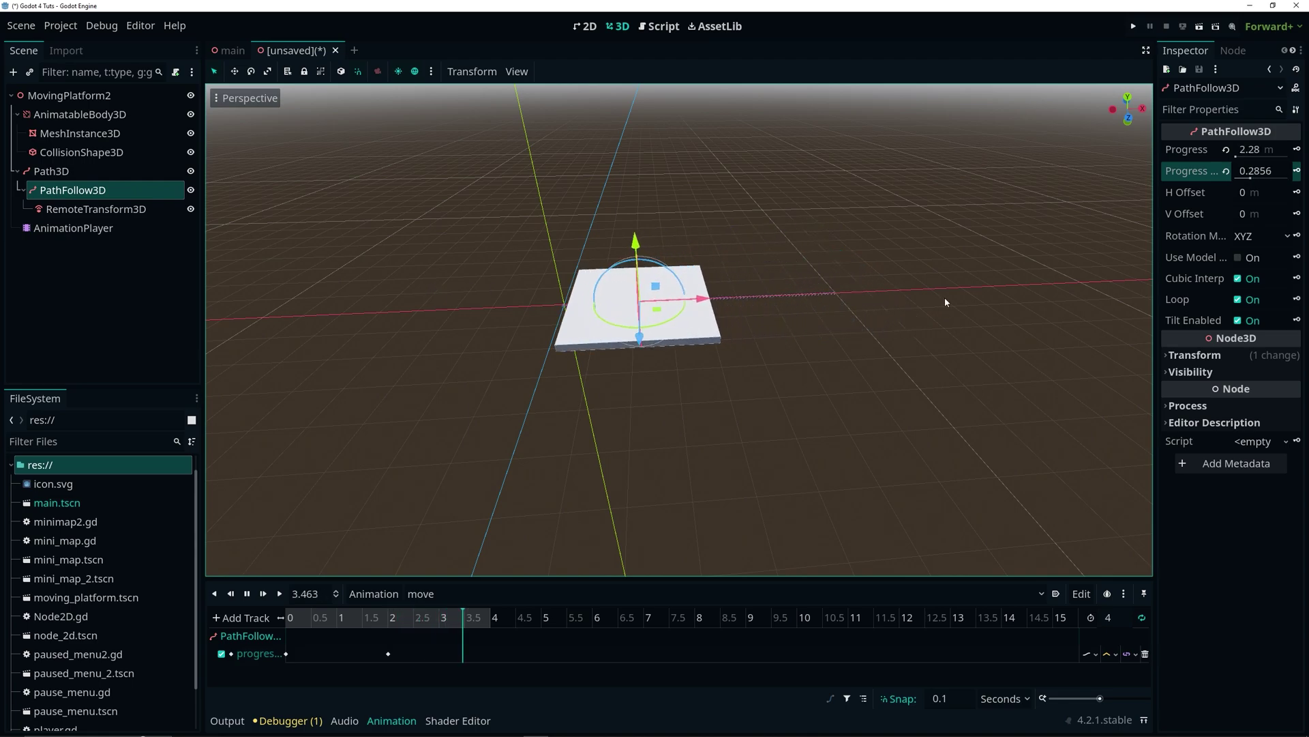
click(247, 594)
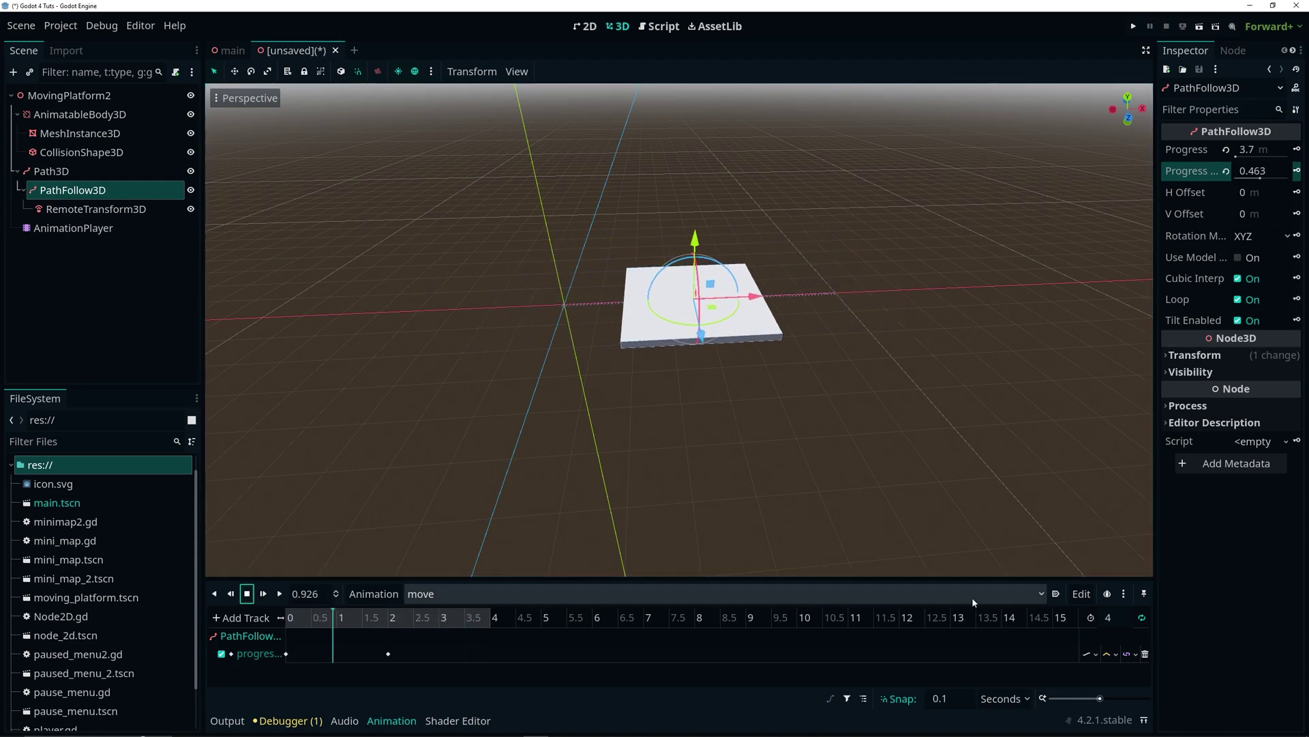
Enable Autoplay on Load, test playback, and begin saving as moving_platform_2.tscn.
click(1055, 593)
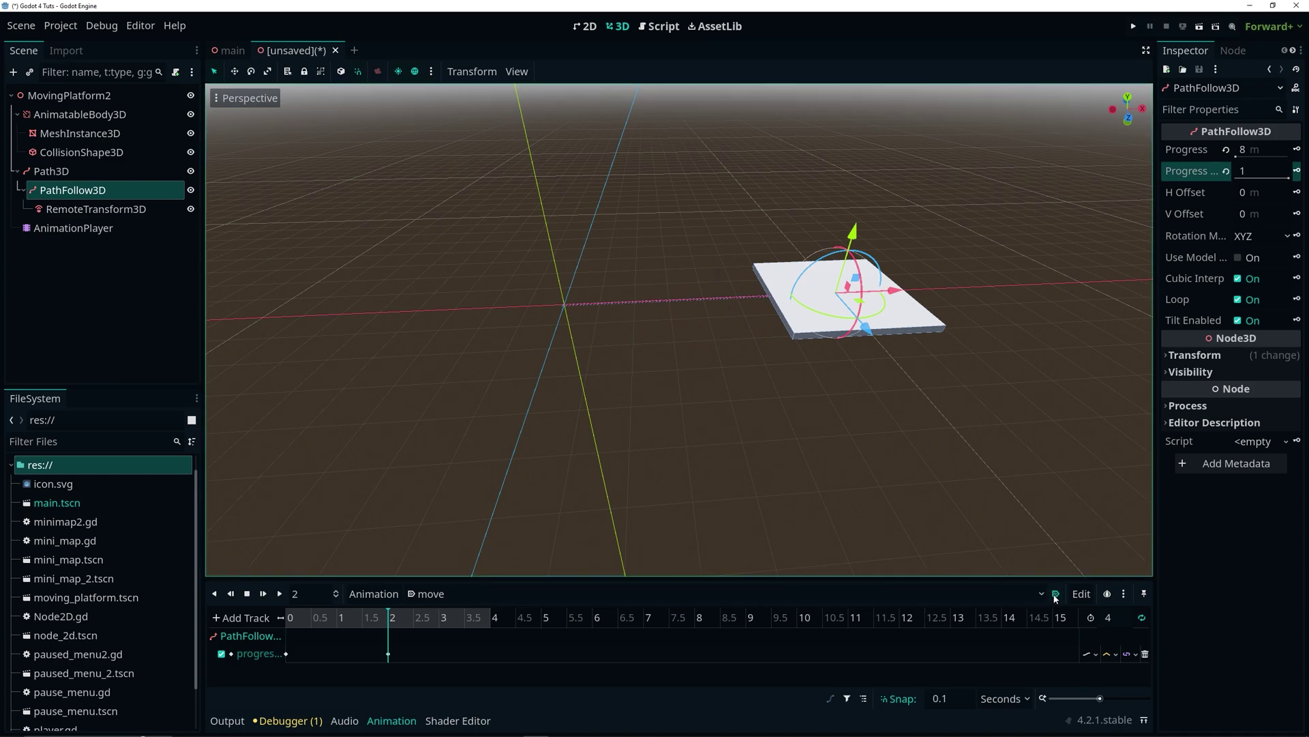
click(279, 594)
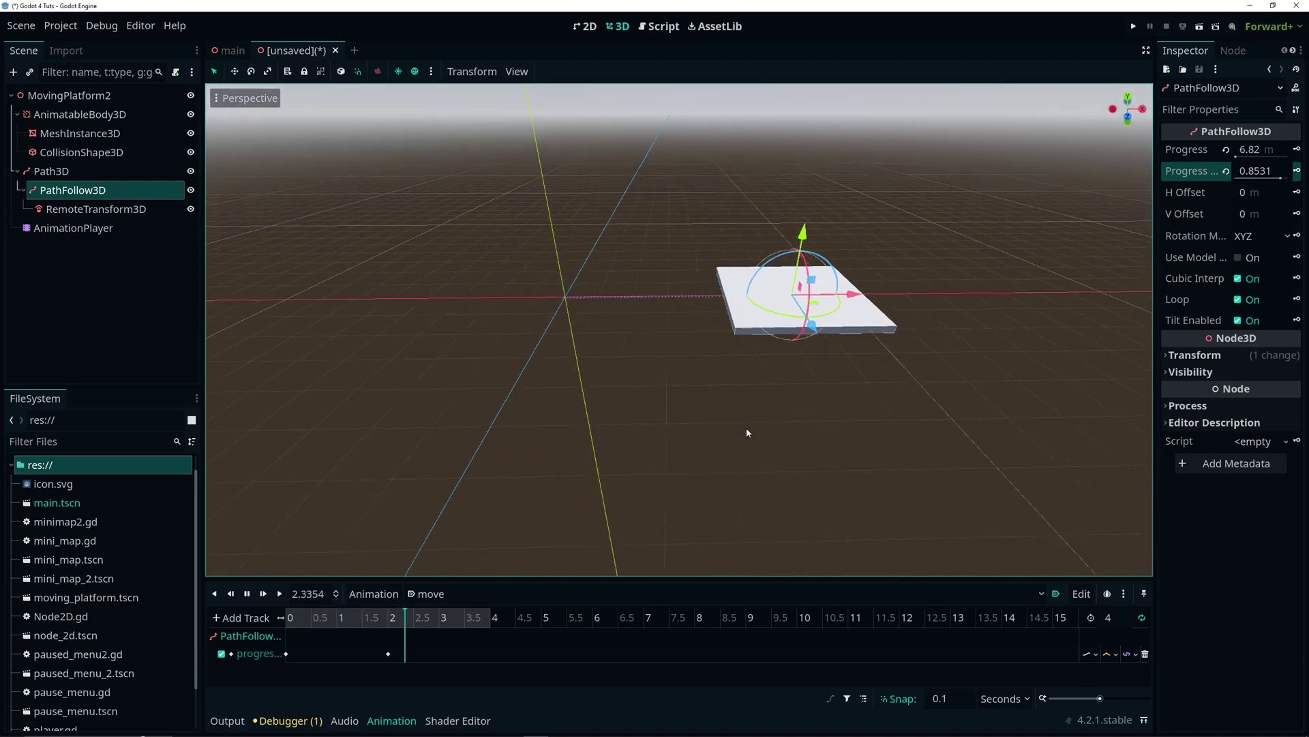
key(ctrl+s)
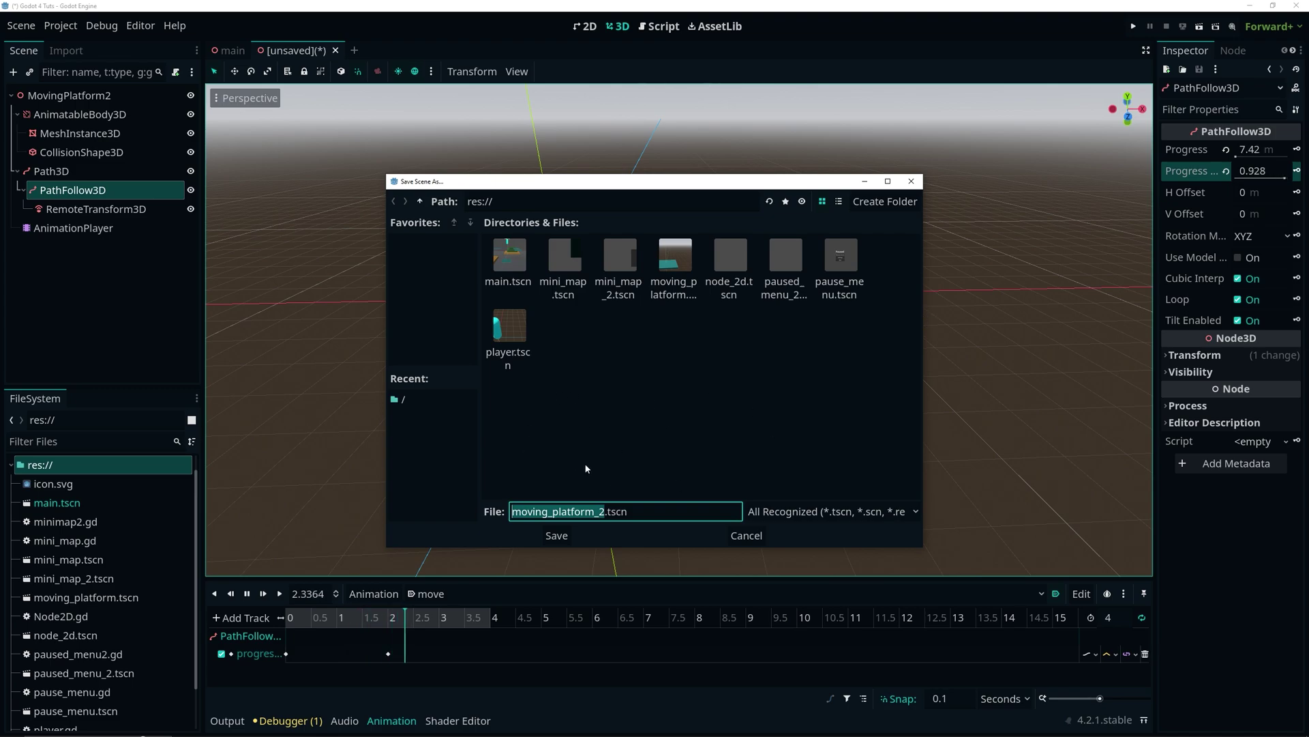
Save the scene as moving_platform_2.tscn and switch back to the main level.
click(557, 535)
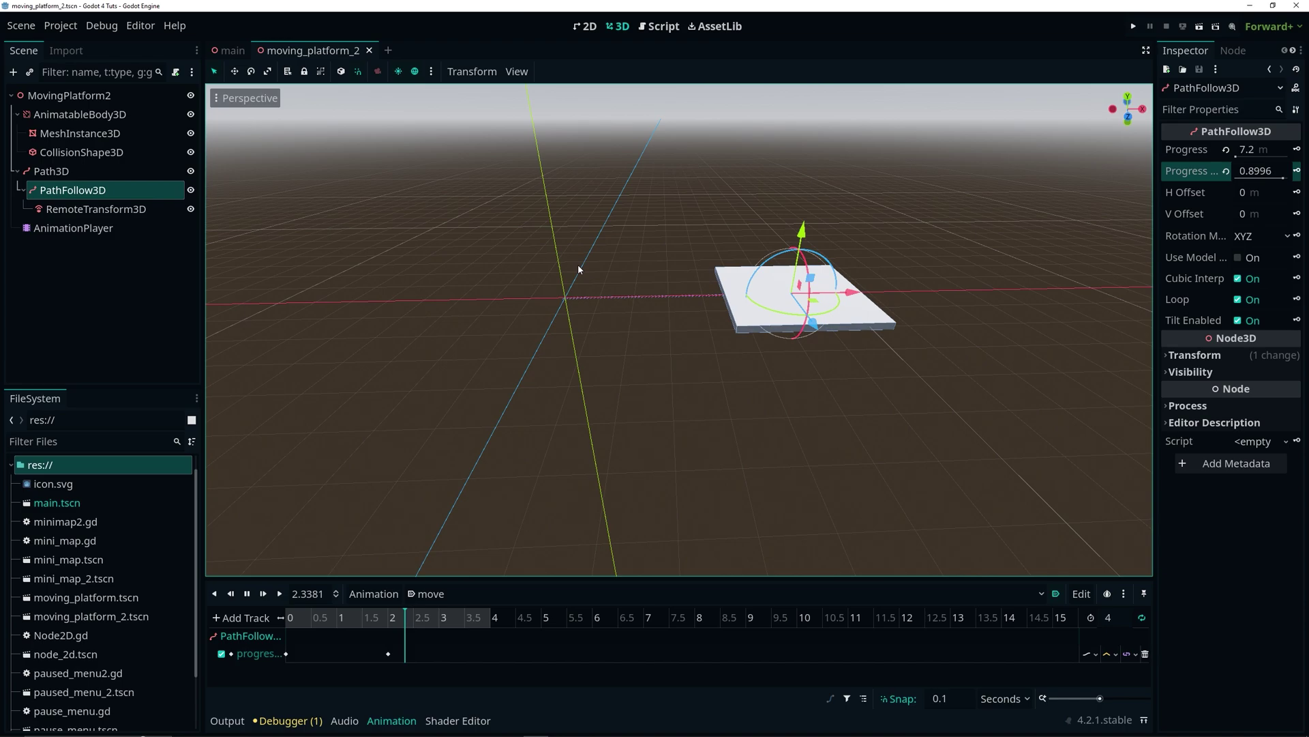
click(230, 51)
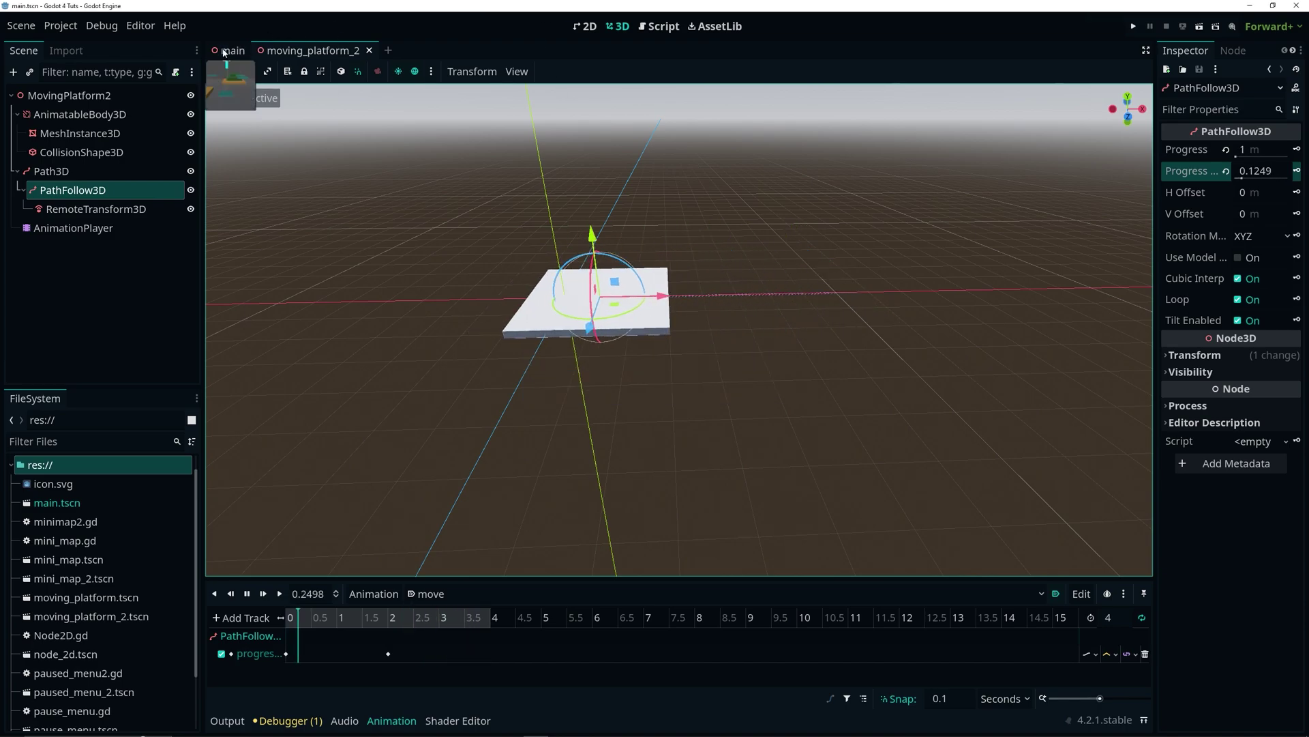
scroll(570, 296, down, 4)
mouse_move(587, 377)
middle_down()
mouse_move(590, 396)
mouse_move(588, 353)
middle_up()
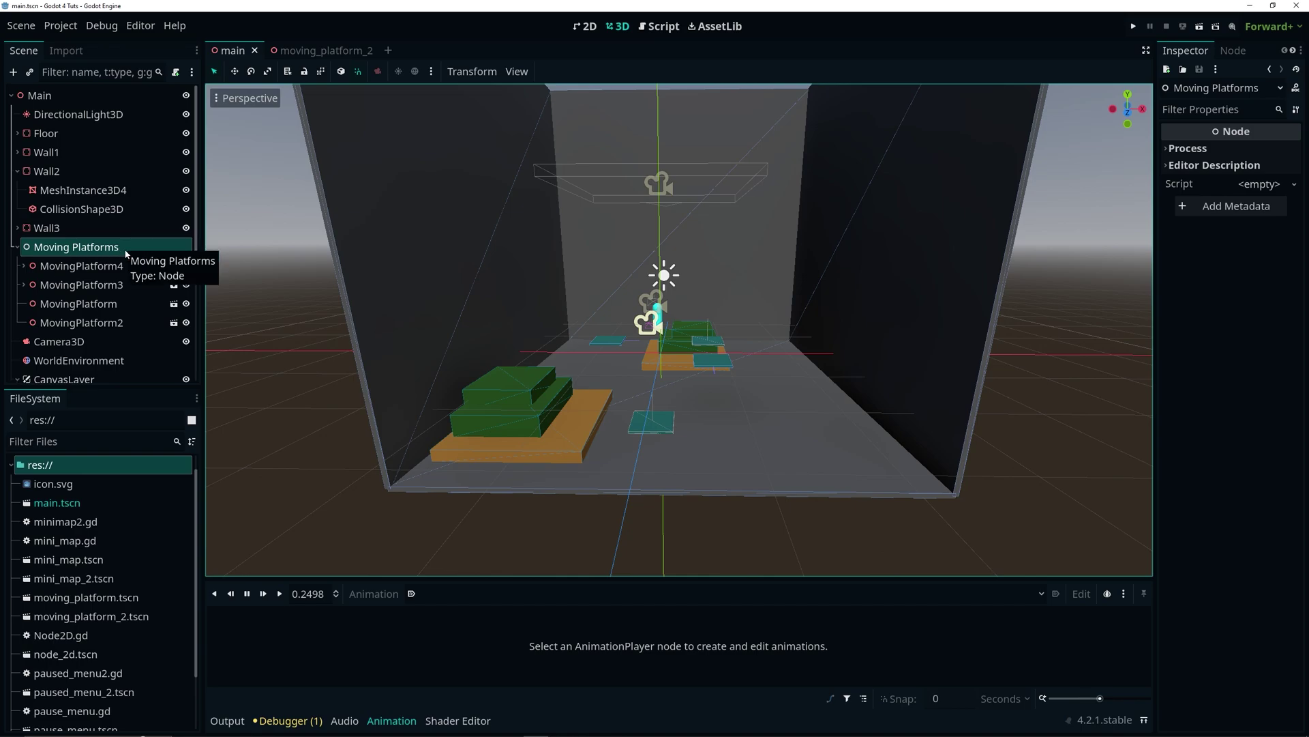
Instance moving_platform_2.tscn under Moving Platforms as MovingPlatform5.
key(ctrl+shift+a)
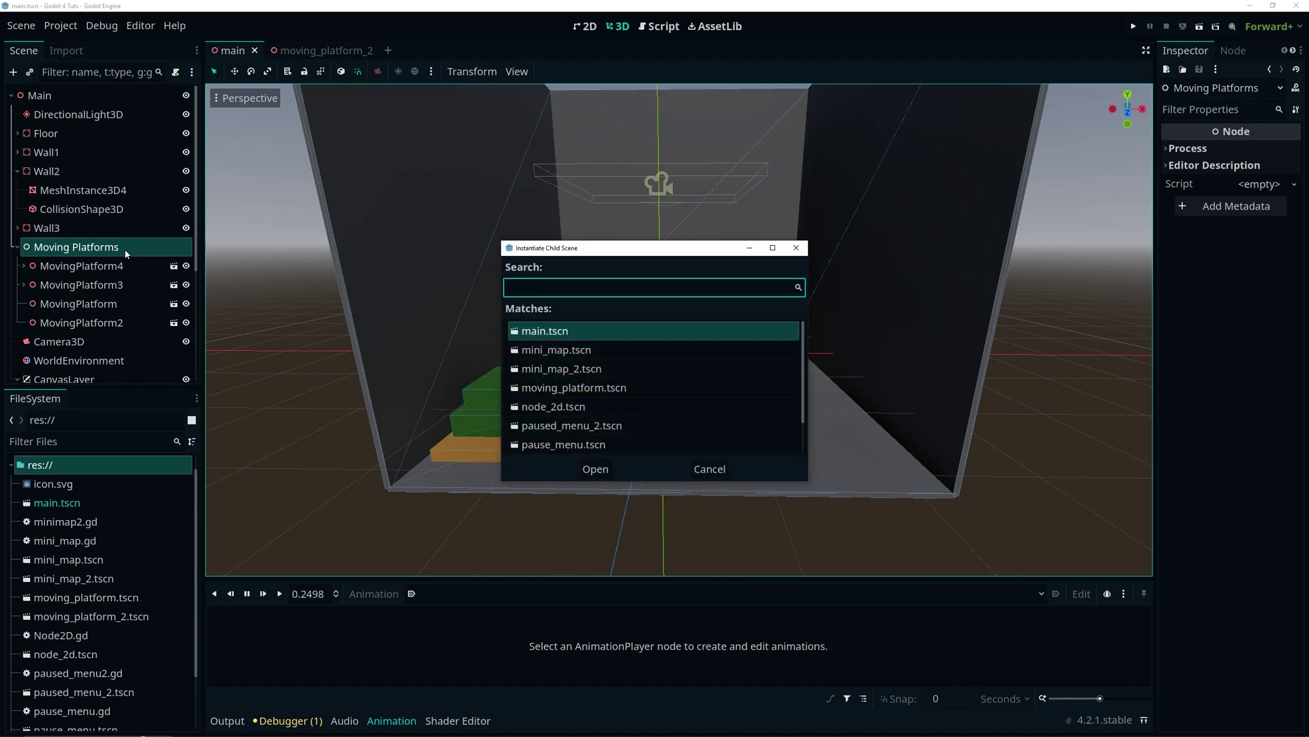
scroll(555, 380, down, 1)
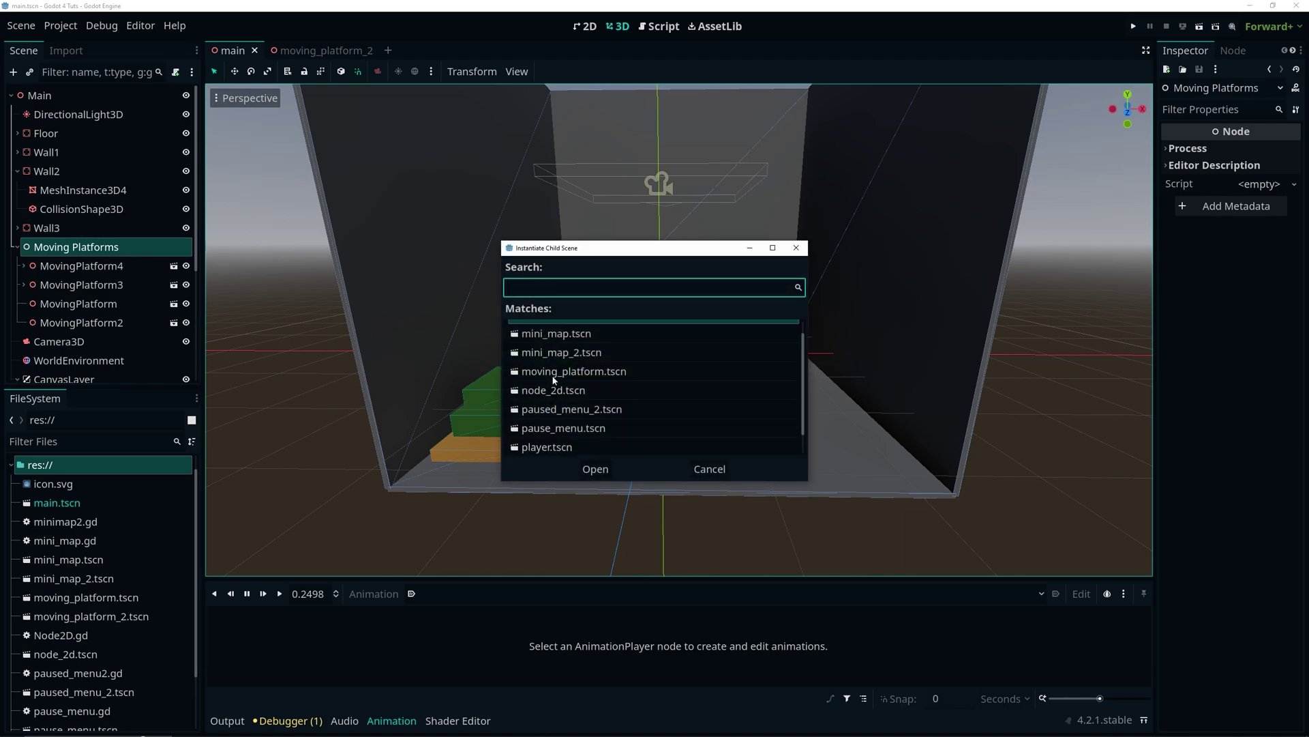
scroll(577, 441, down, 2)
double_click(577, 442)
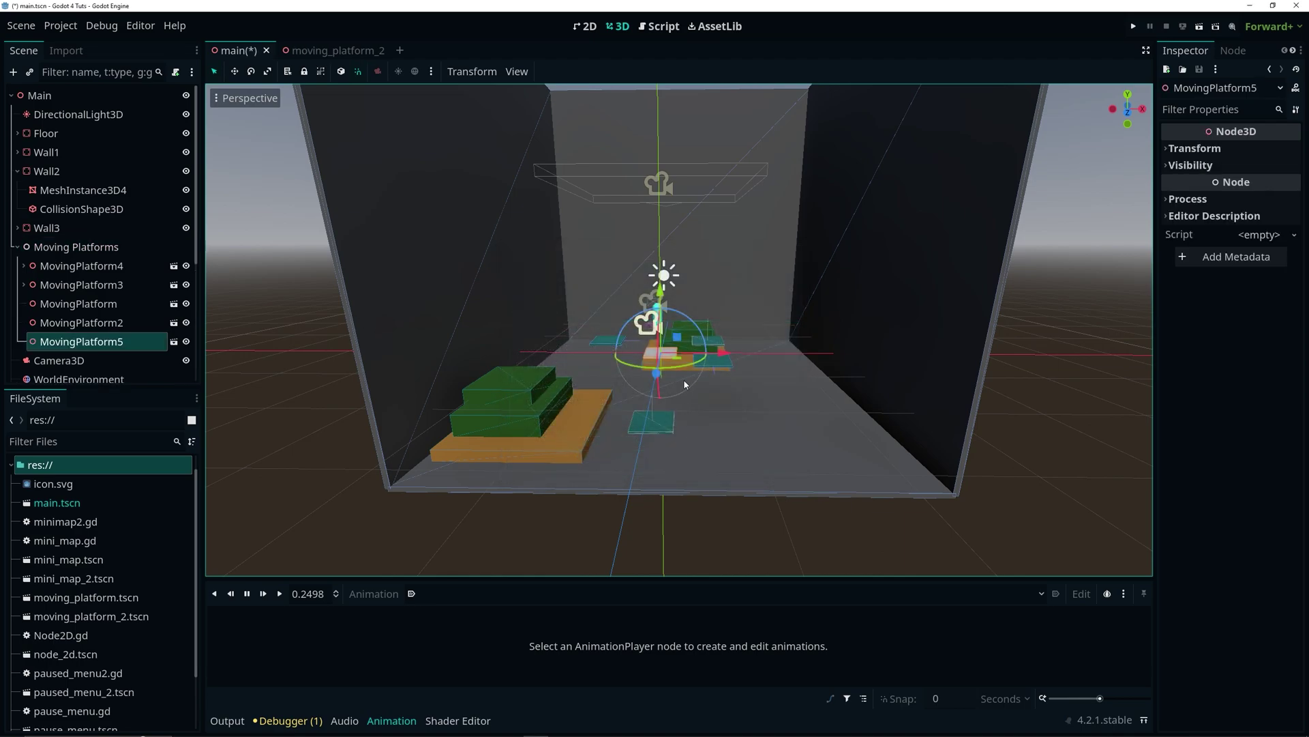
In top view, move MovingPlatform5 along Z toward the front of the room.
middle_drag(685, 385, 683, 450)
key(KP_7)
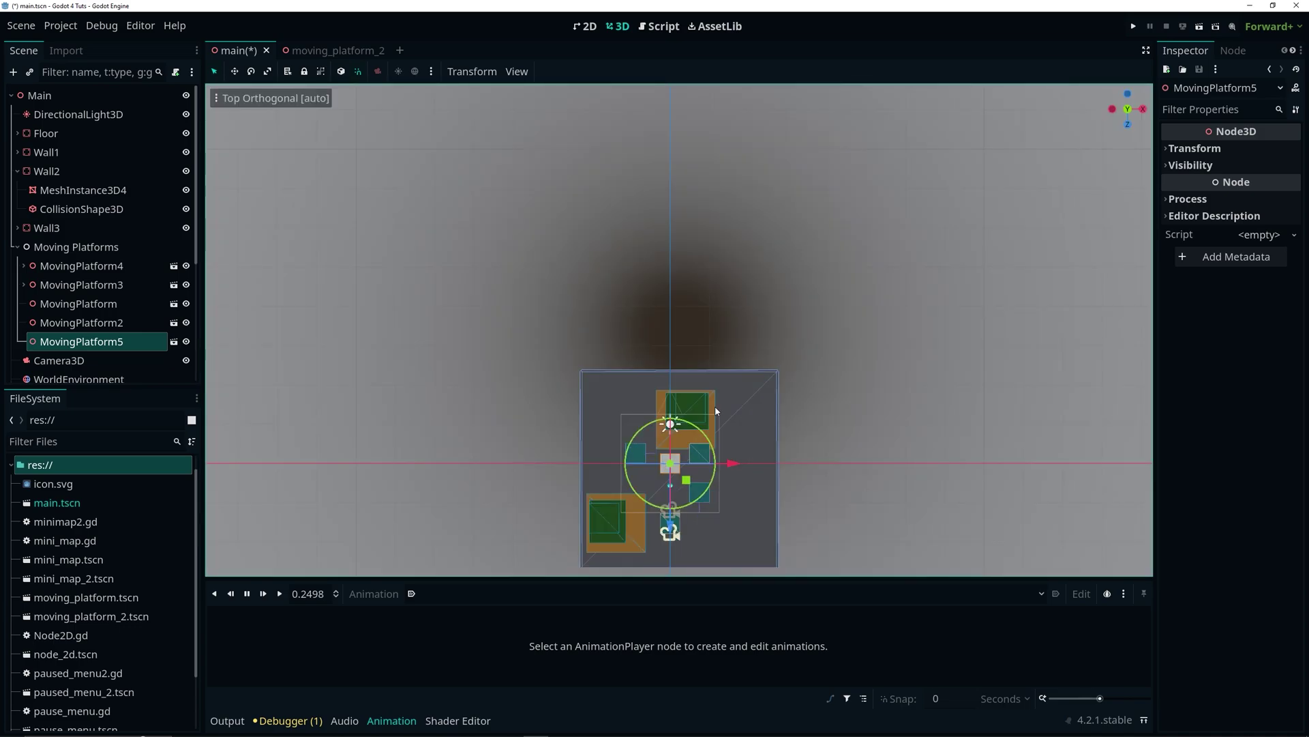
shift+middle_drag(715, 407, 747, 220)
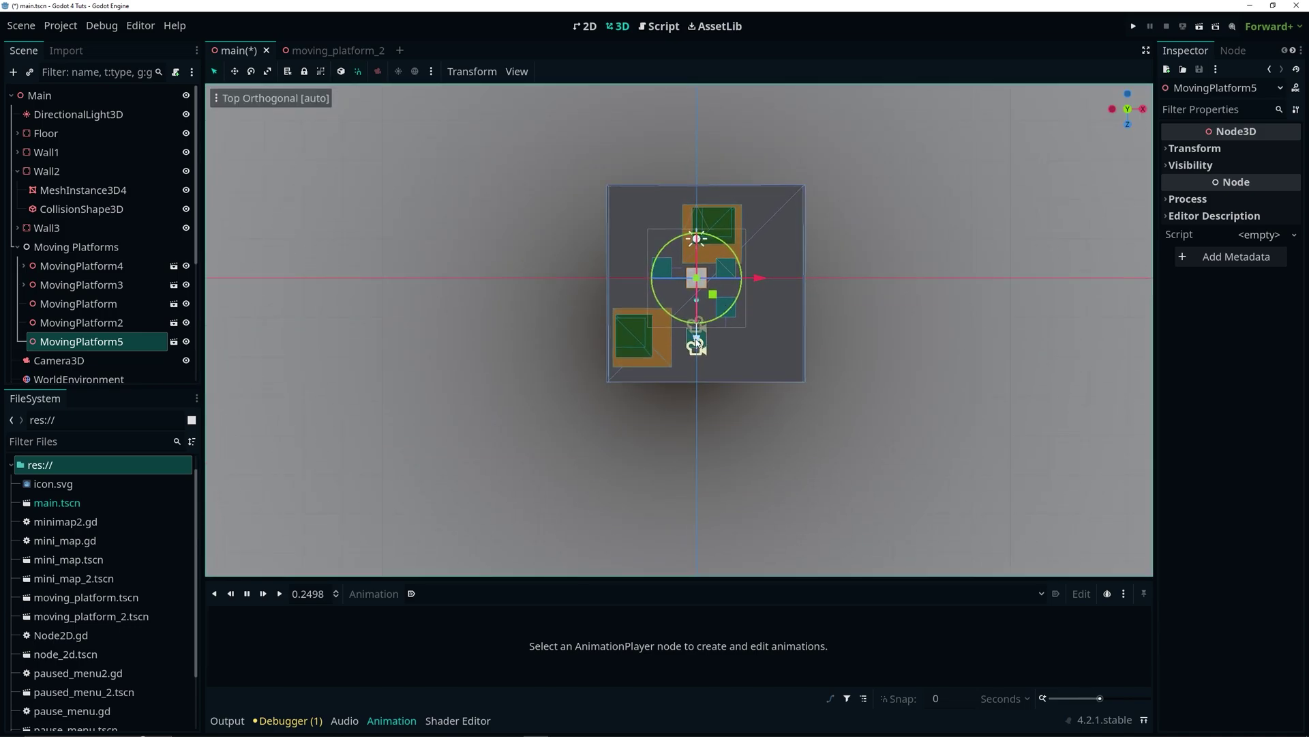
drag(696, 344, 697, 434)
scroll(758, 394, up, 6)
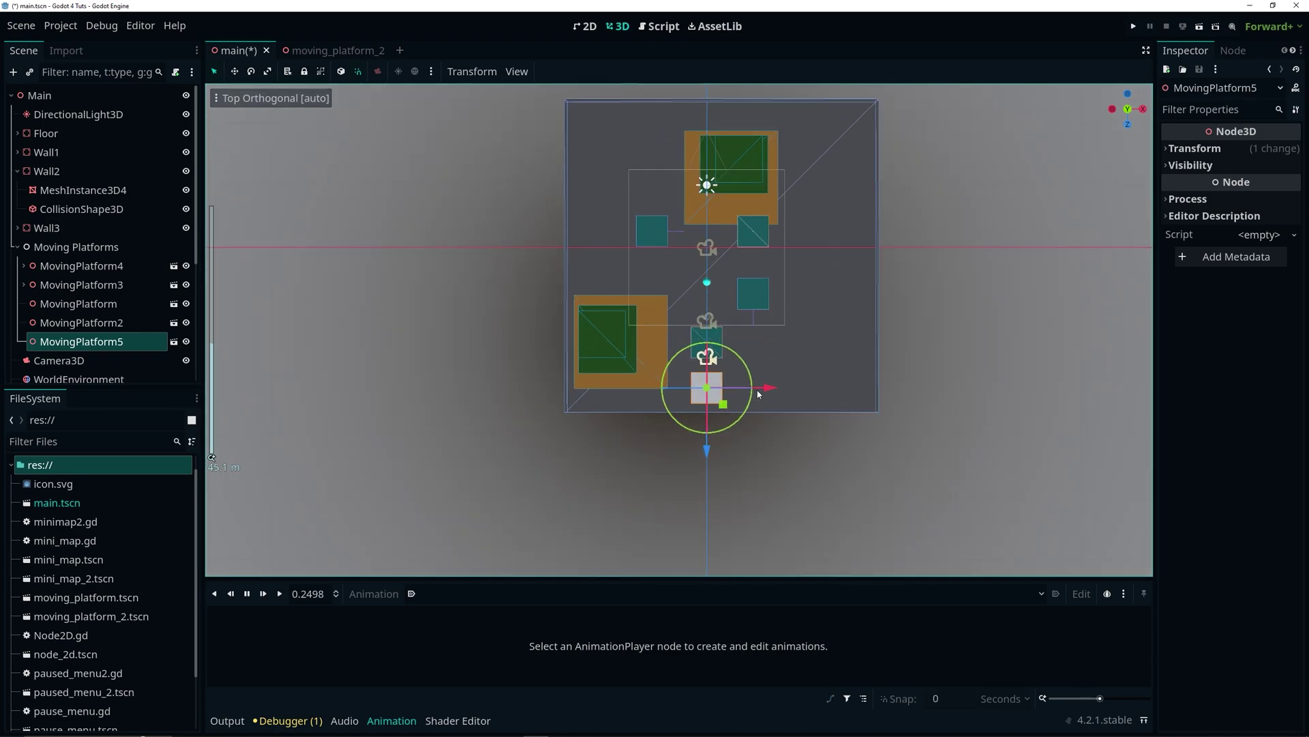
middle_drag(758, 394, 795, 382)
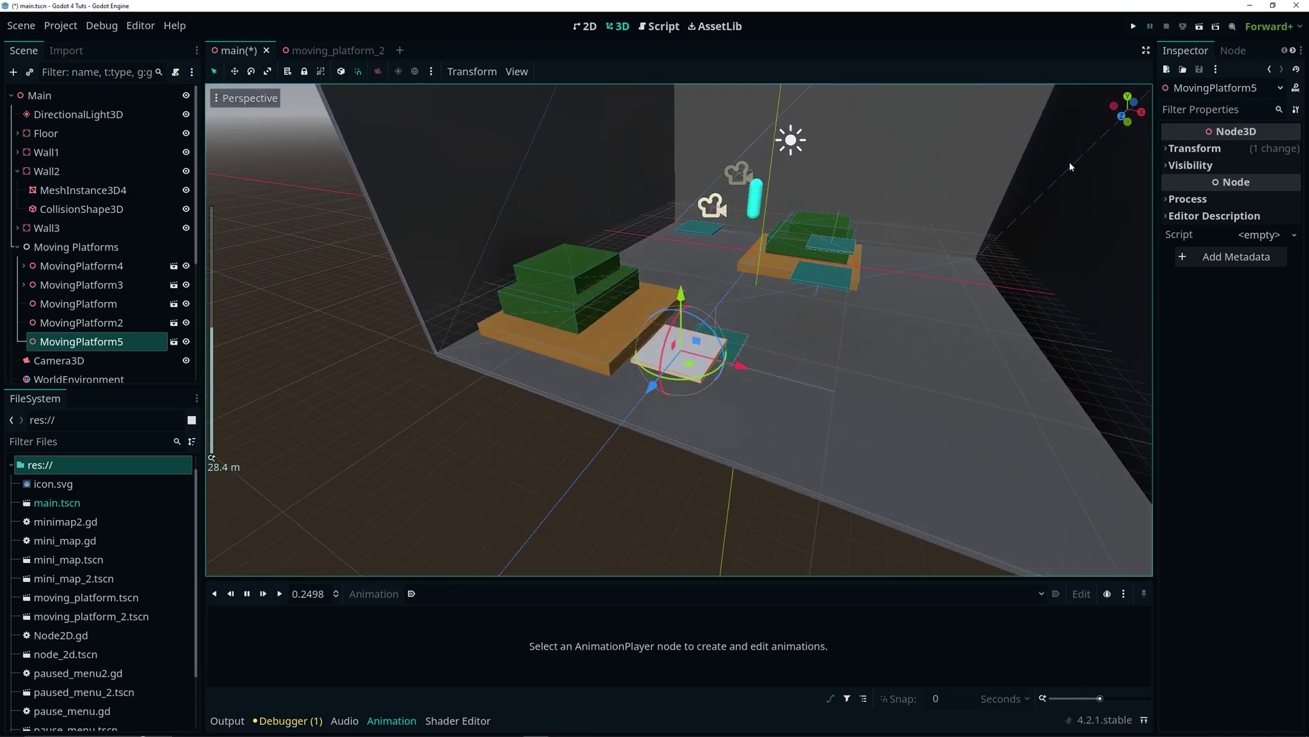
Playtest the main level maximized, walking right and back past the platform, then quit.
click(1200, 26)
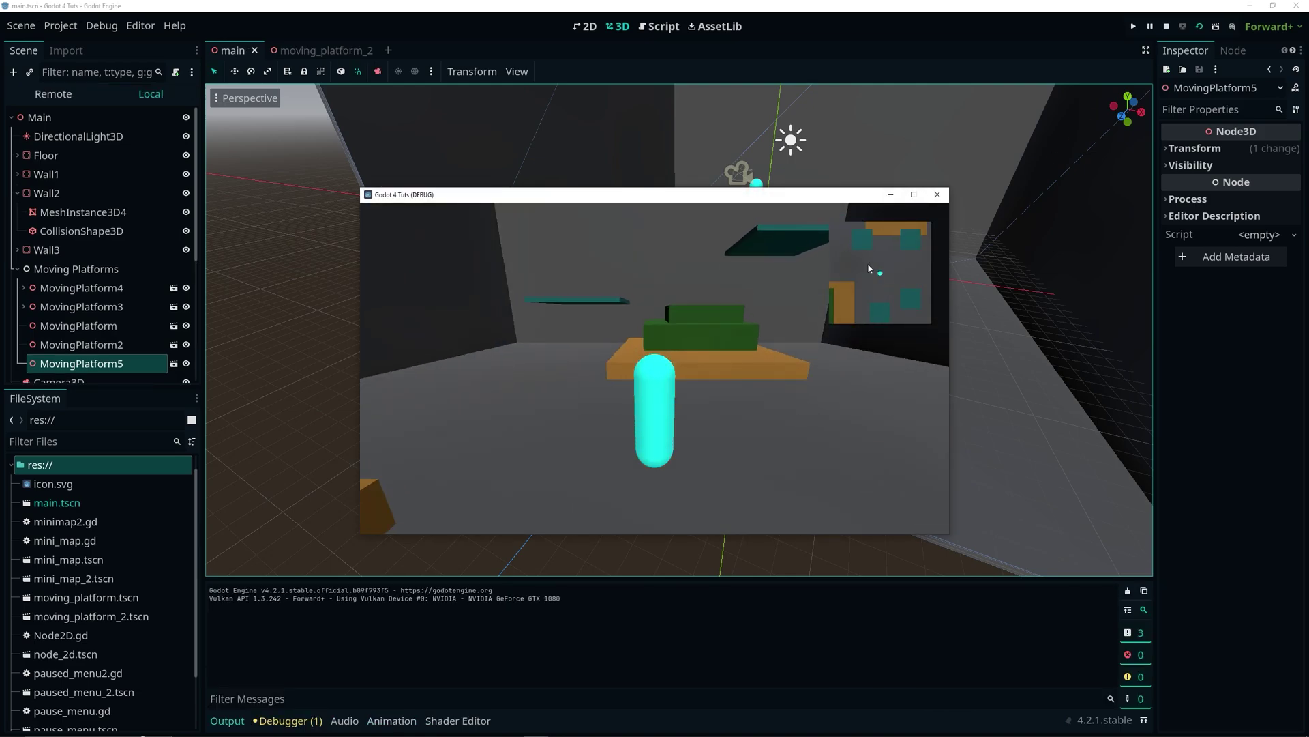
click(914, 194)
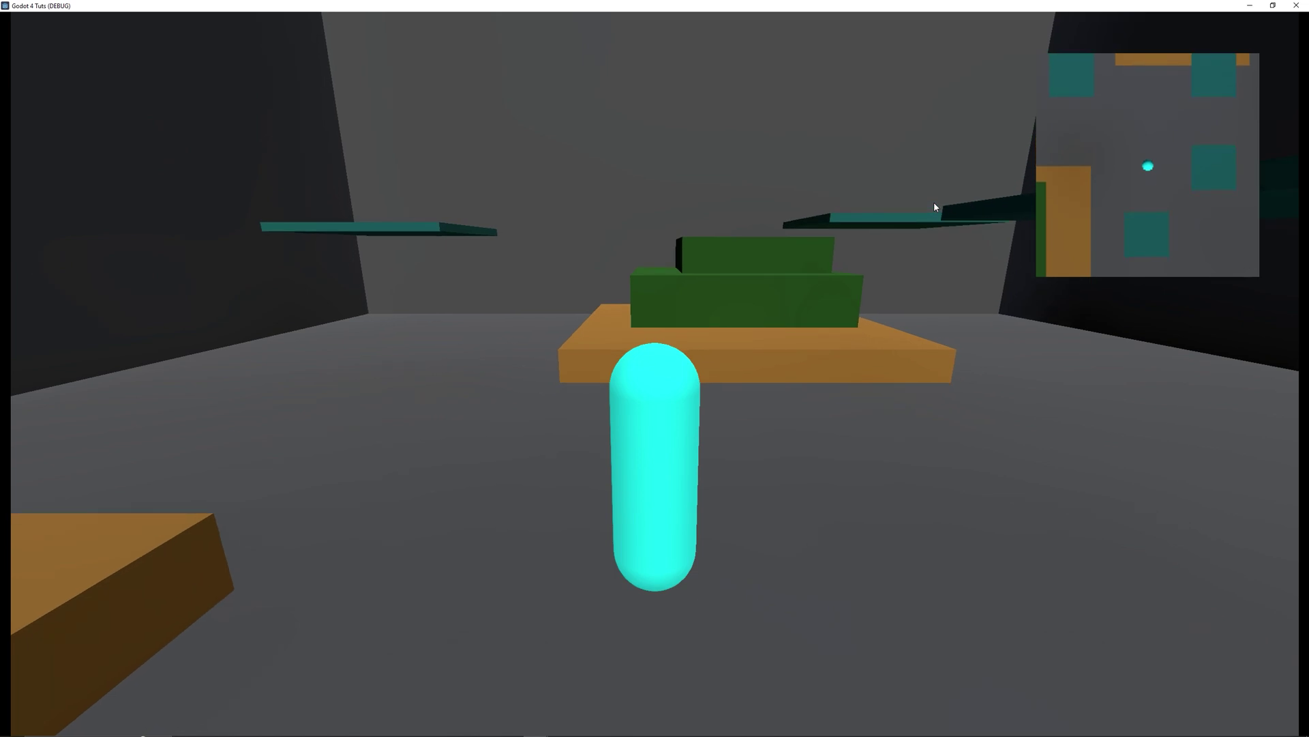
key(d)
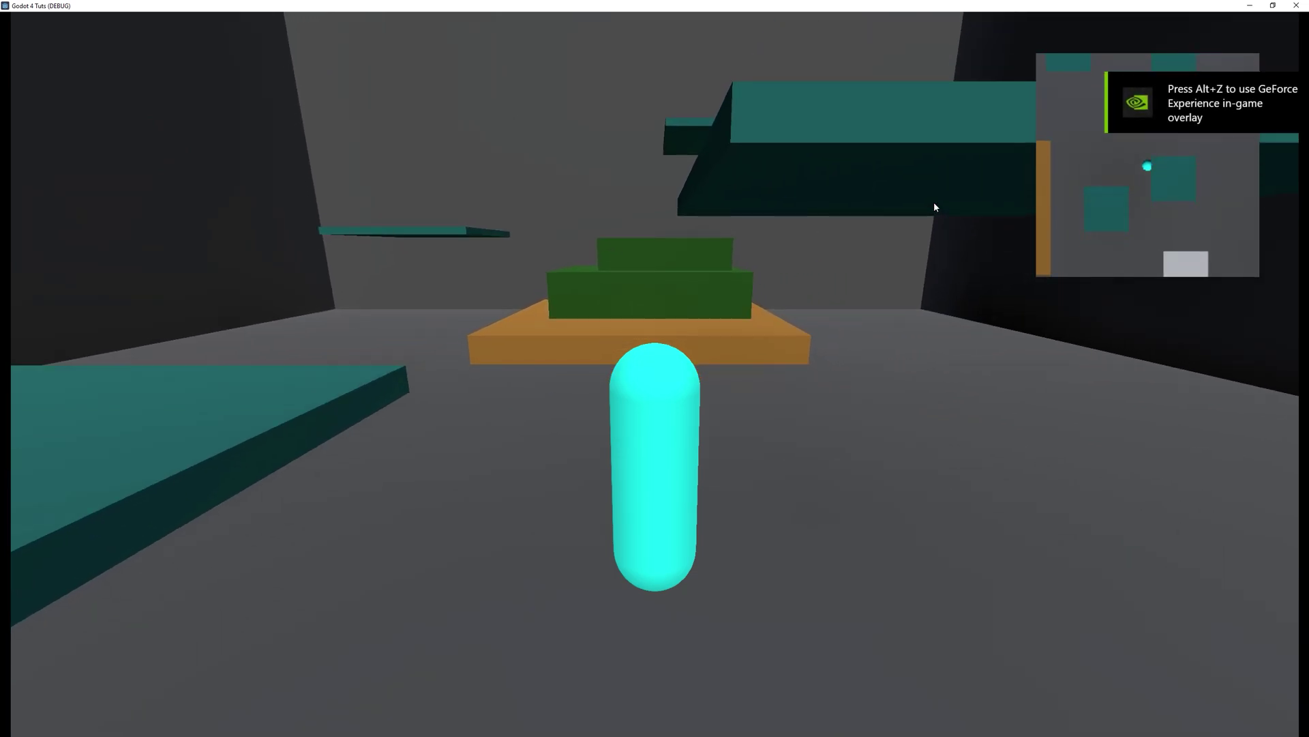
key(s)
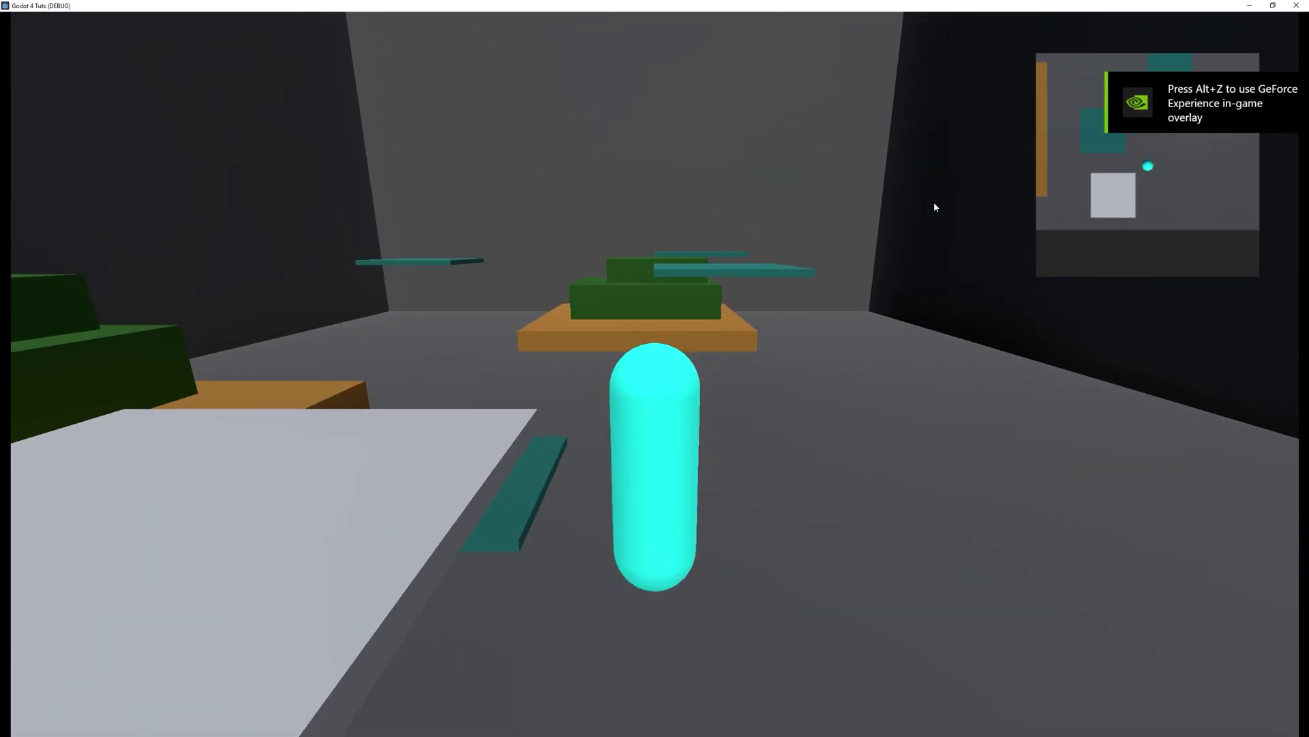
key(Escape)
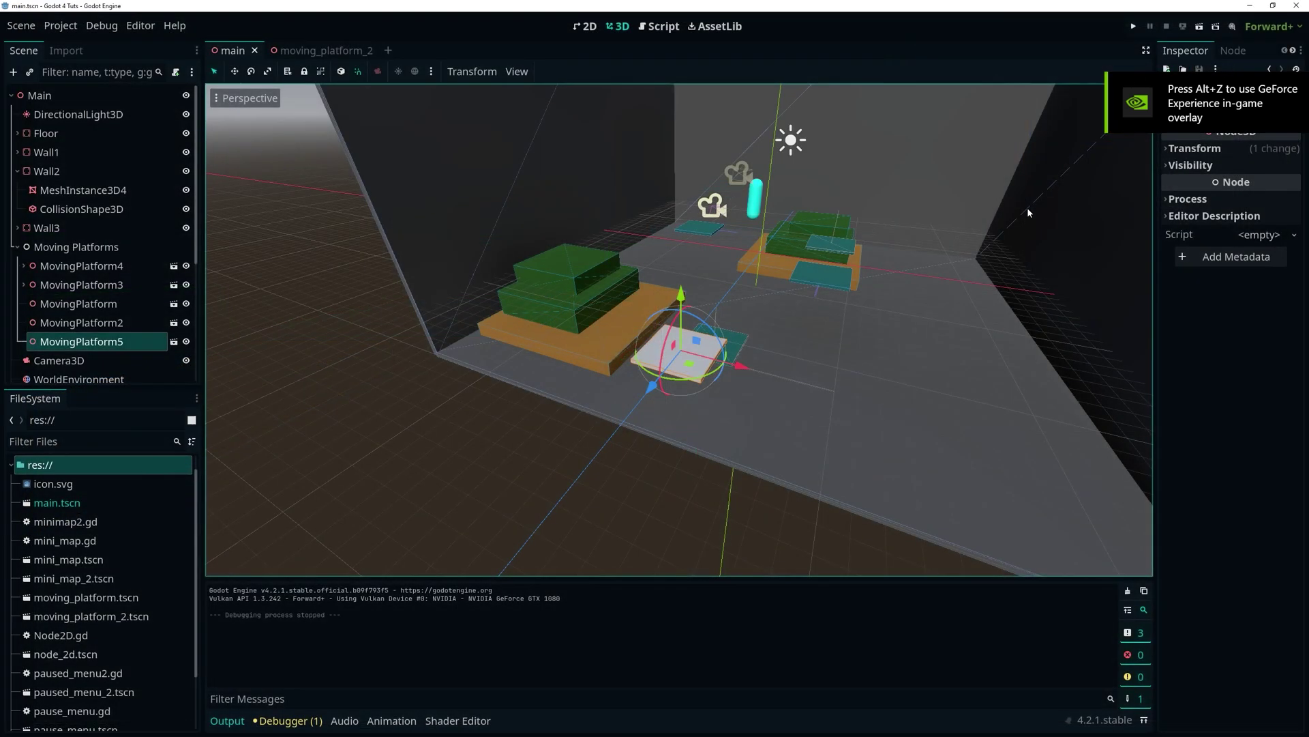
Lower MovingPlatform5 by one unit along the Y axis.
middle_drag(1028, 213, 805, 222)
drag(651, 268, 652, 302)
middle_drag(776, 378, 861, 378)
Save and run the level again, walking the player onto the moving white platform.
click(1198, 28)
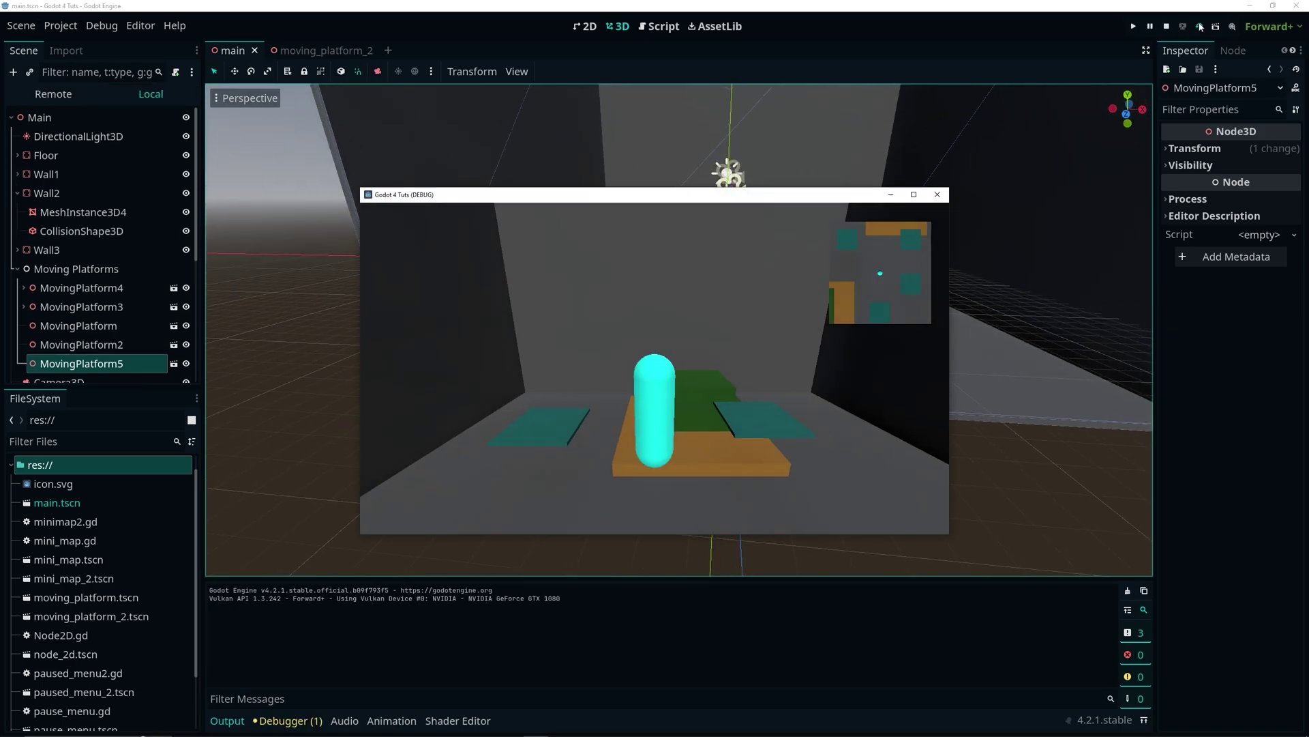
click(913, 195)
key(d)
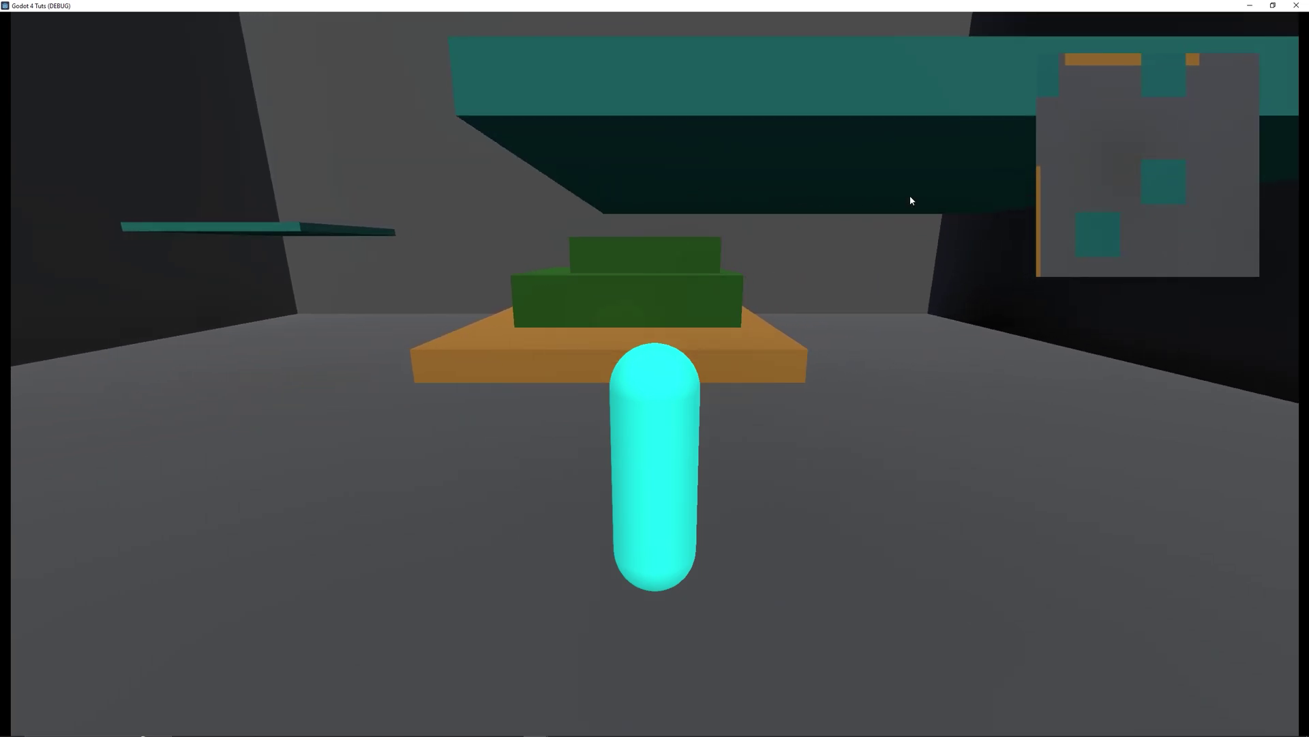
key(a)
key(s)
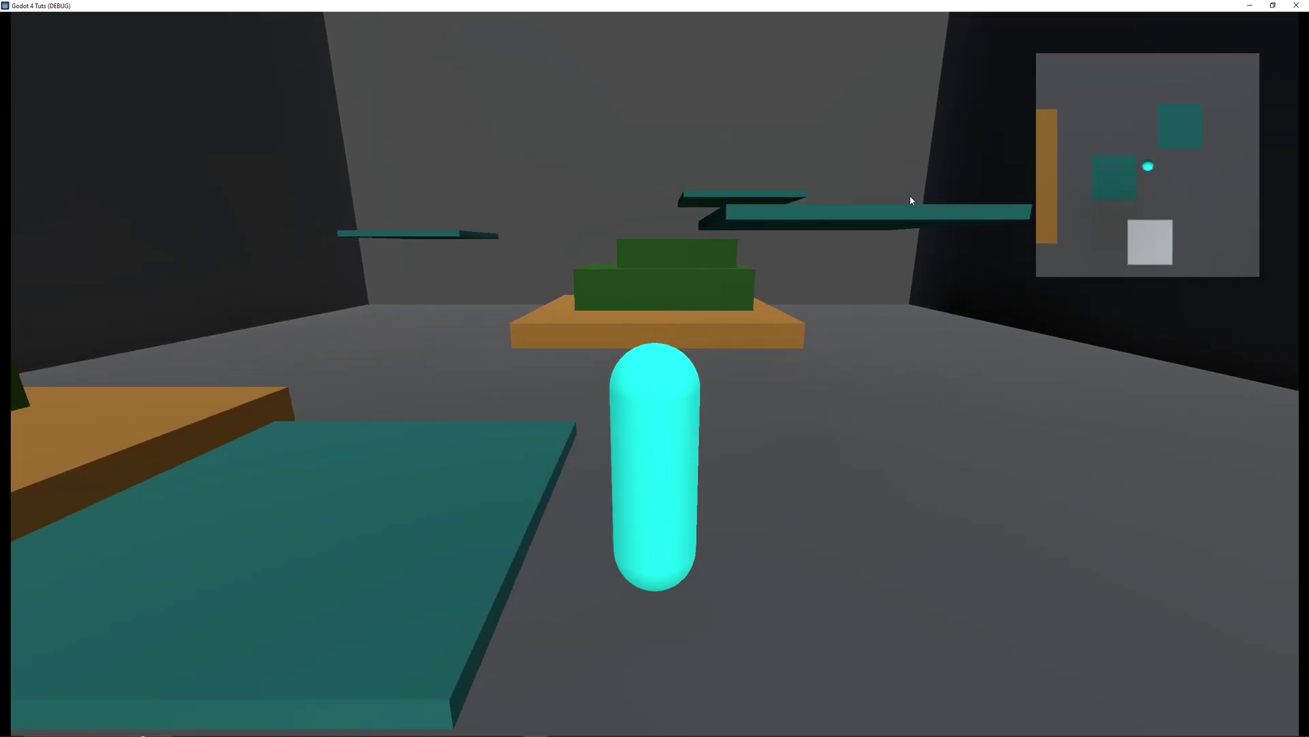
key(d)
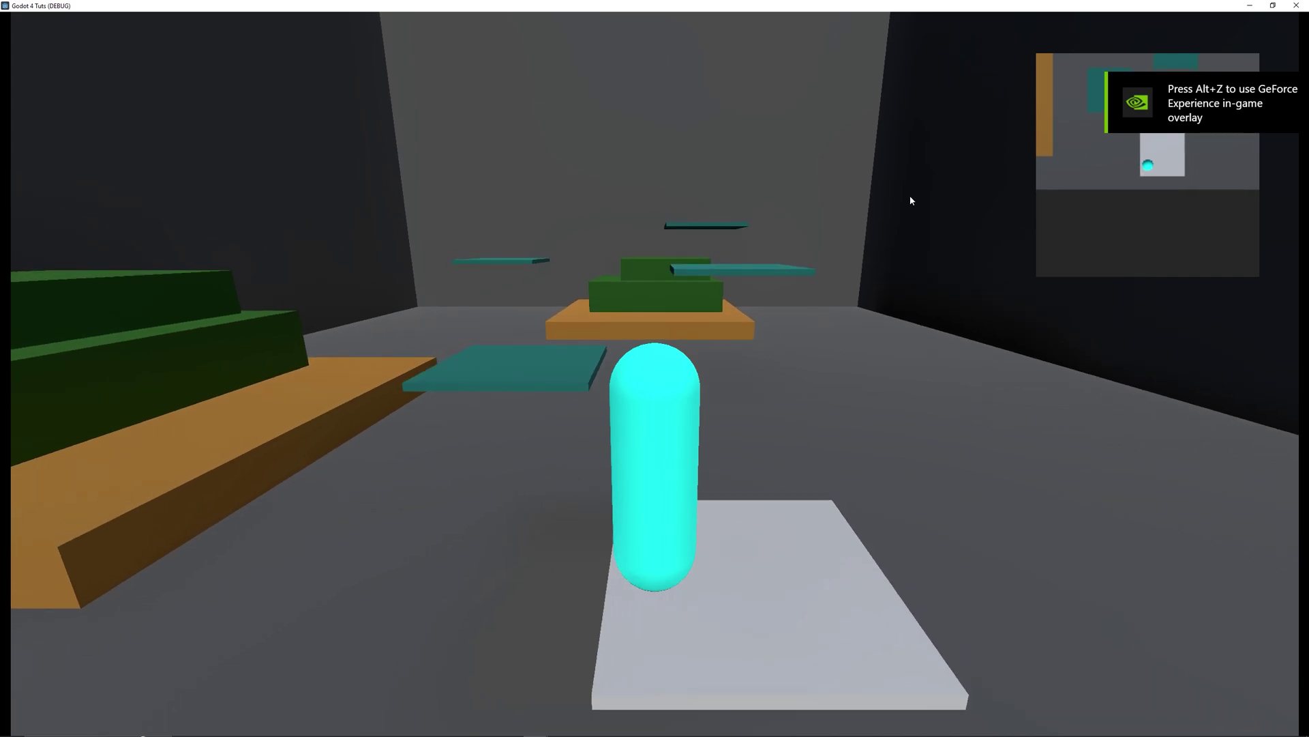